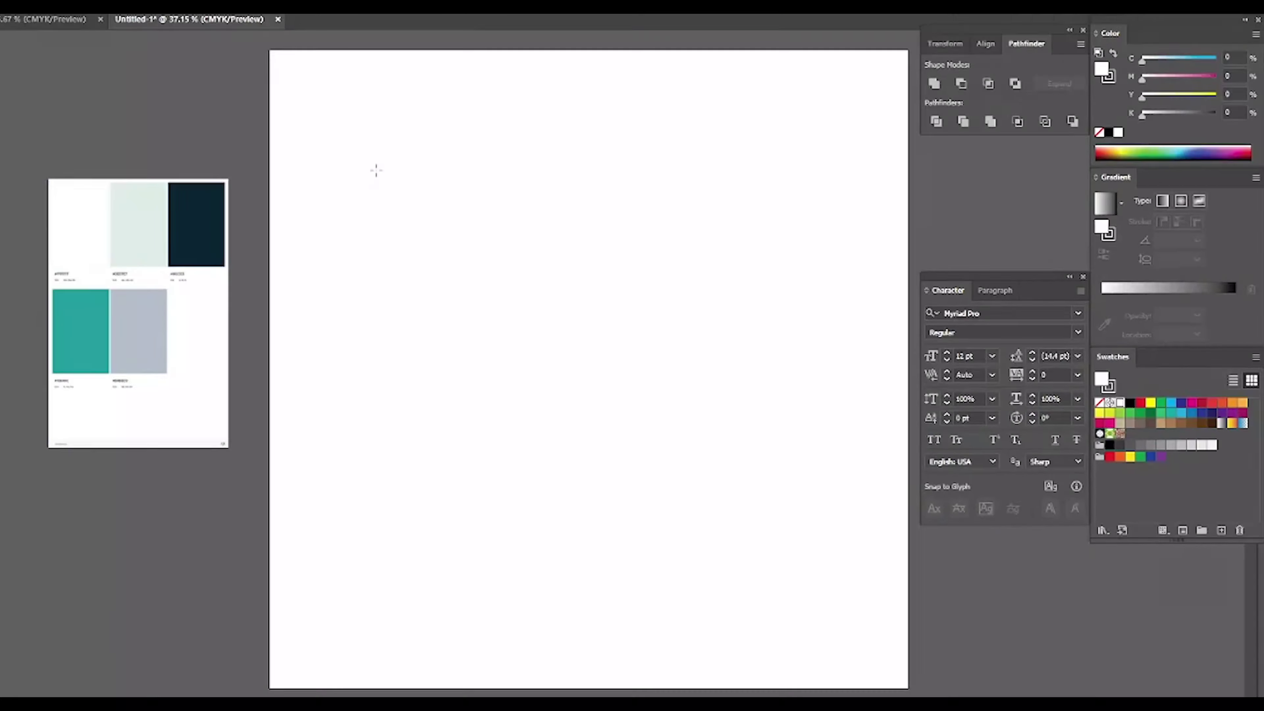
Step: Create a 1080×1080 px square and align it with the artboard edges
left_click(376, 170)
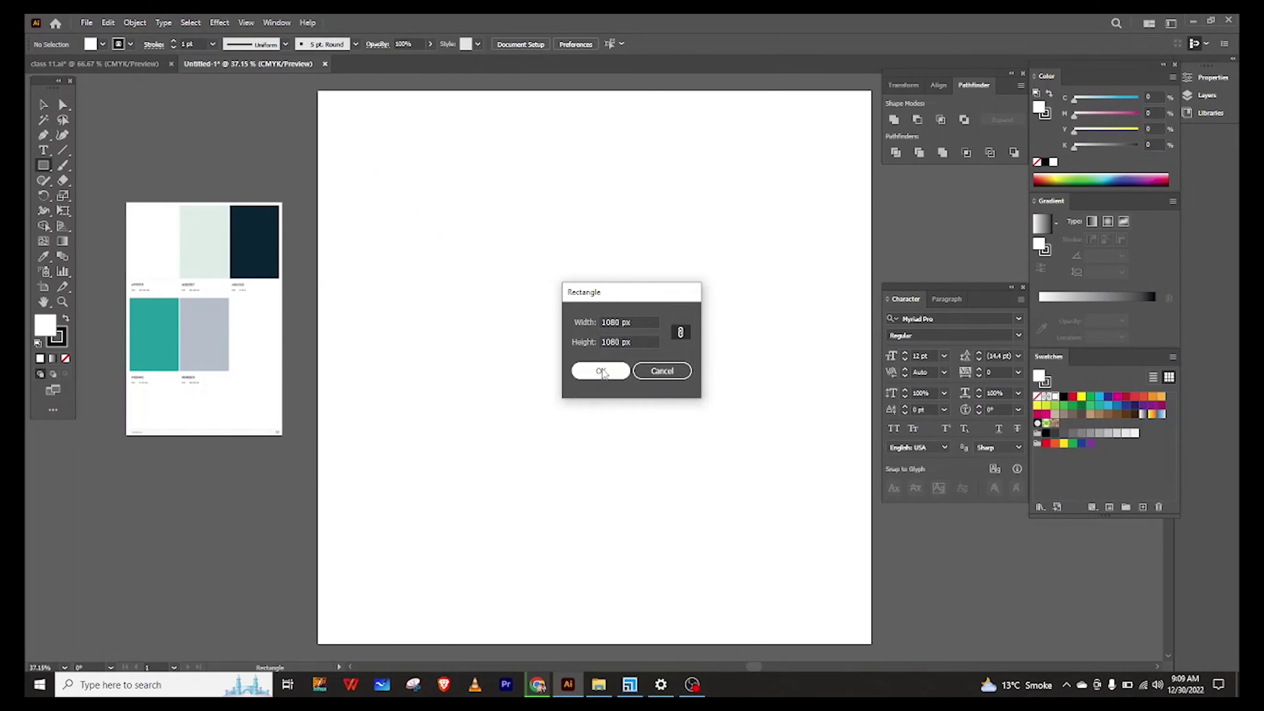
left_click(601, 371)
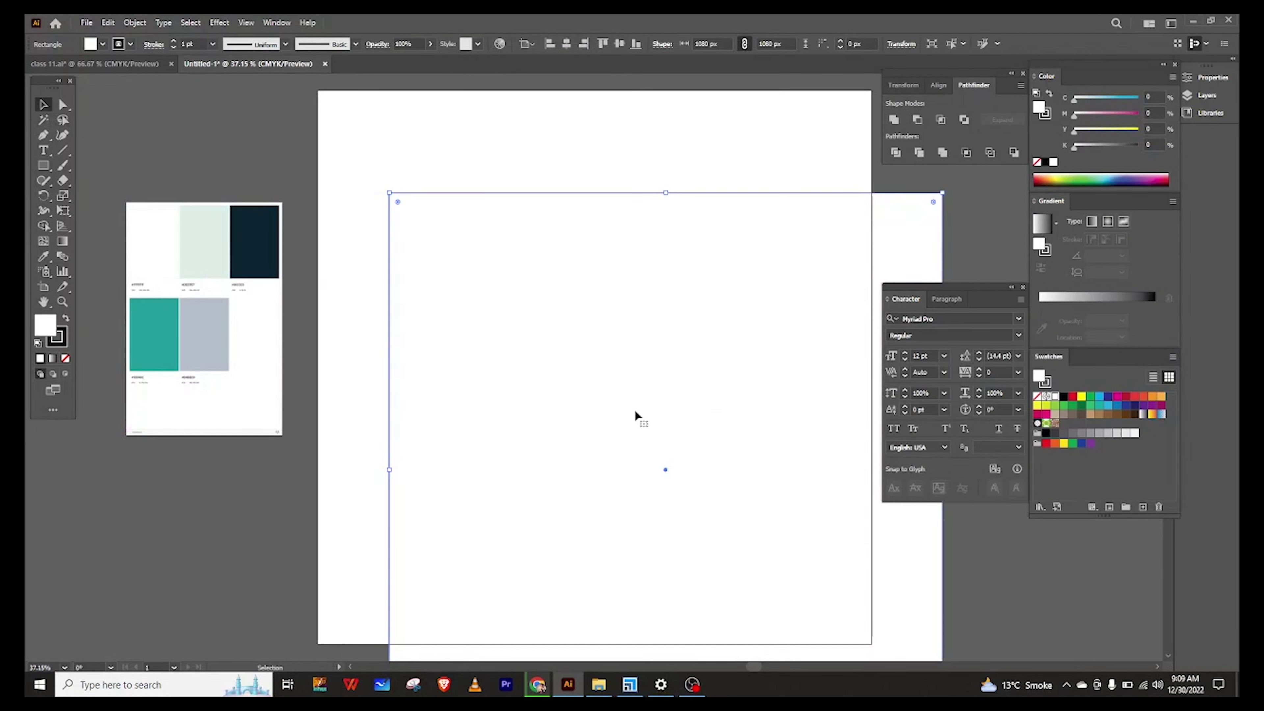
left_click_drag(636, 416, 564, 313)
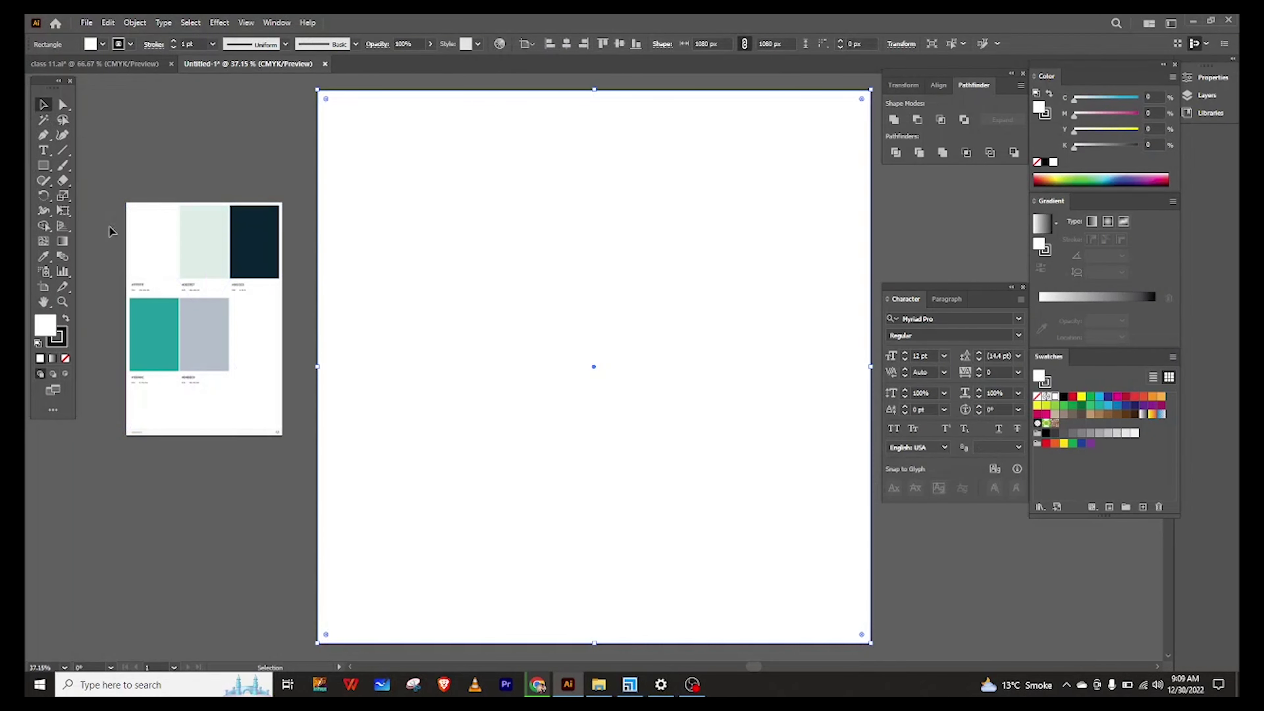
Step: Fill the square with the palette's pale mint and shift the palette image further left
left_click(43, 256)
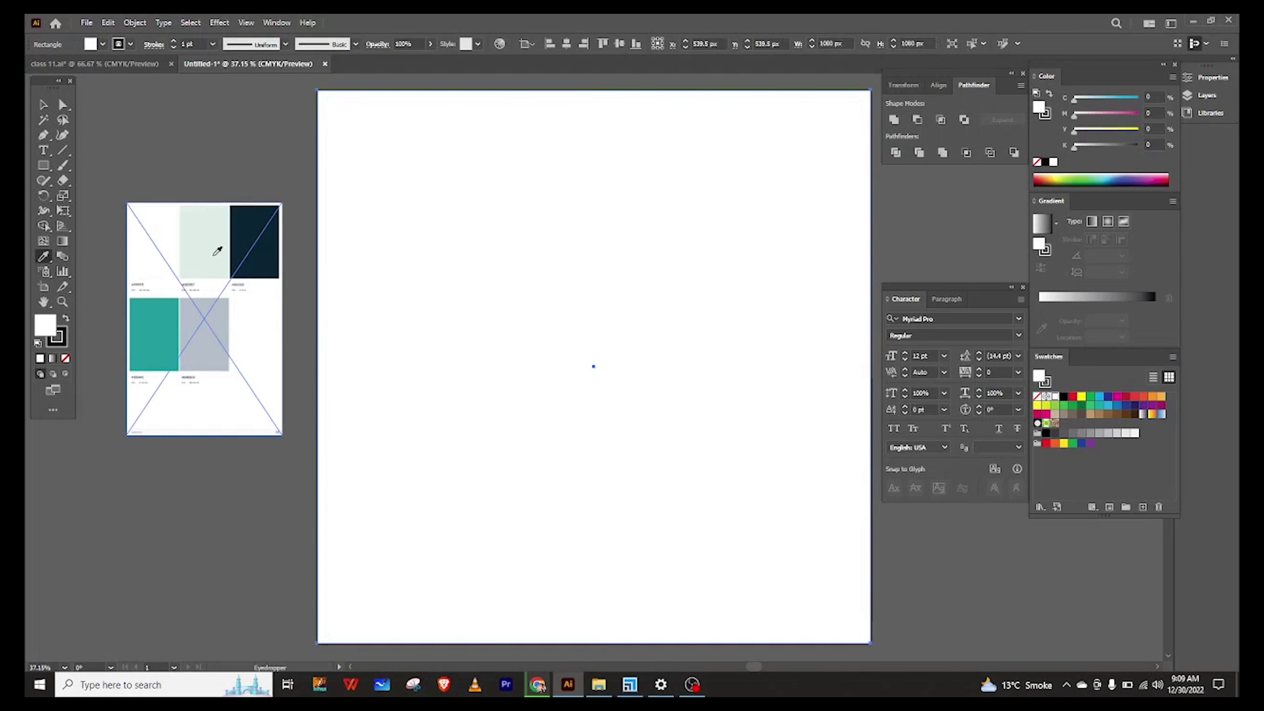
left_click(214, 249)
key("v")
left_click(264, 247)
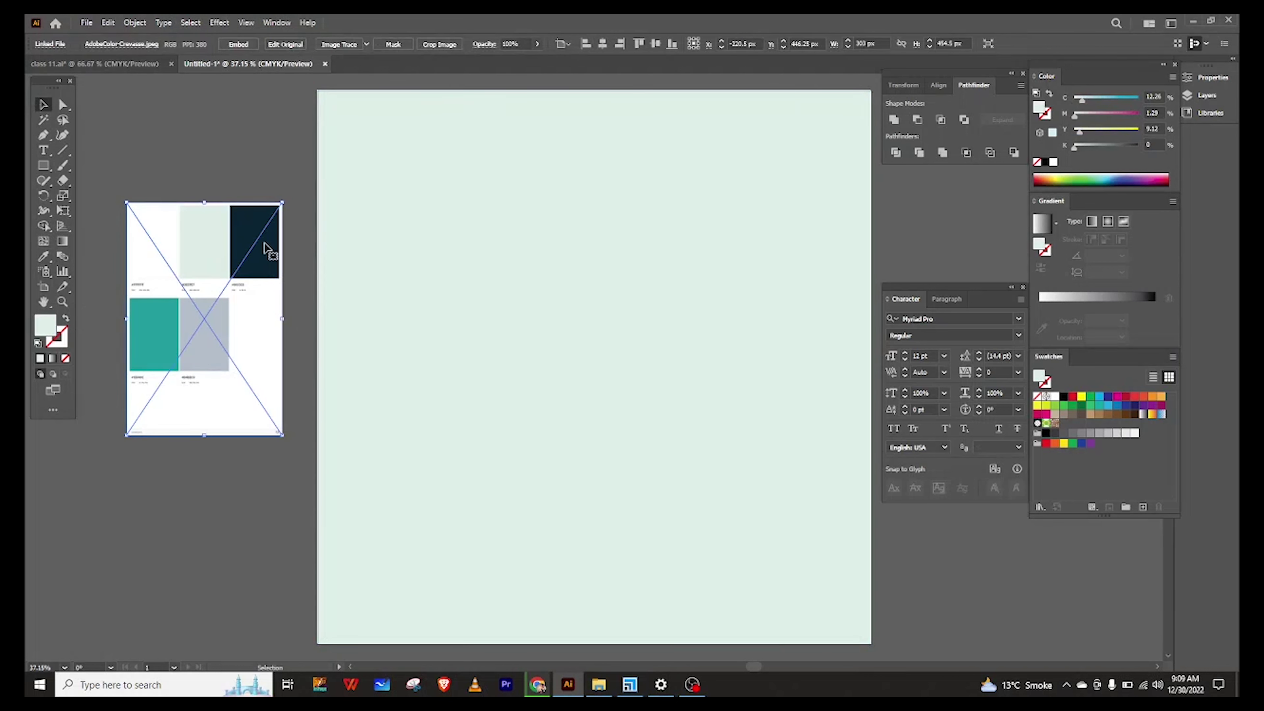
left_click_drag(254, 246, 232, 246)
Step: Draw and delete a trial hexagon, then create an eight-sided polygon
left_click(90, 224)
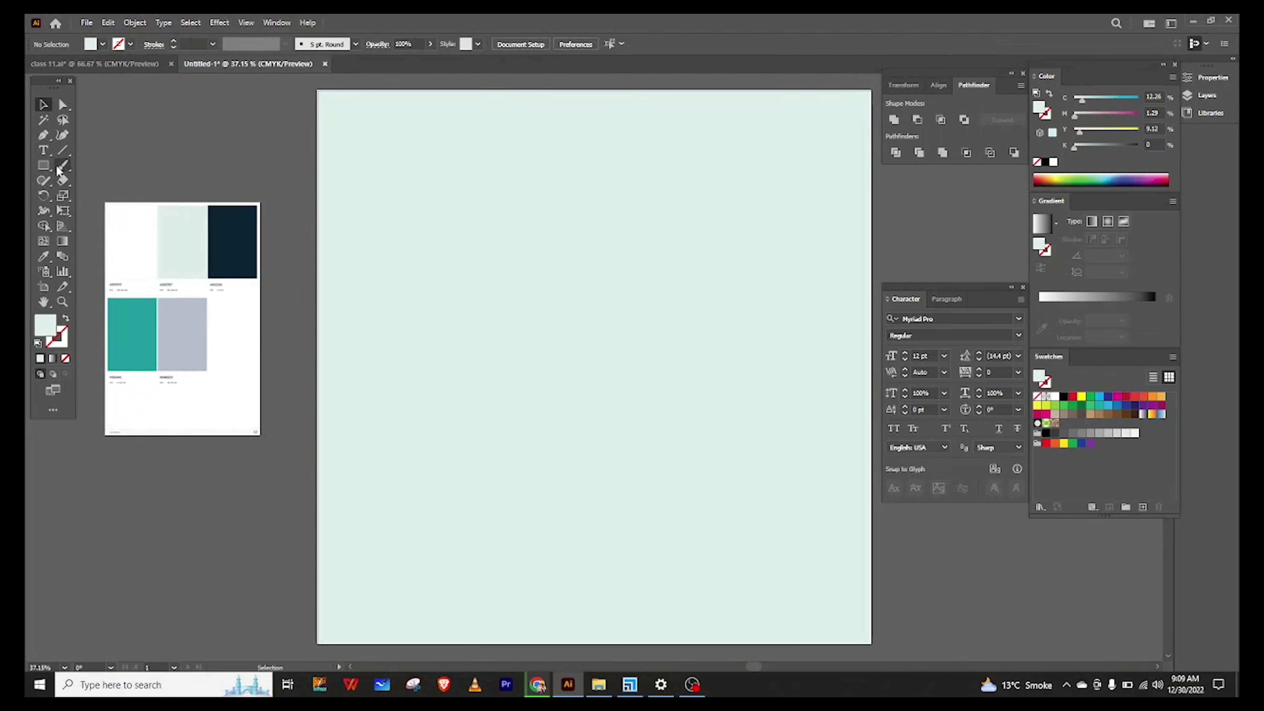
left_click(44, 165)
left_click(124, 211)
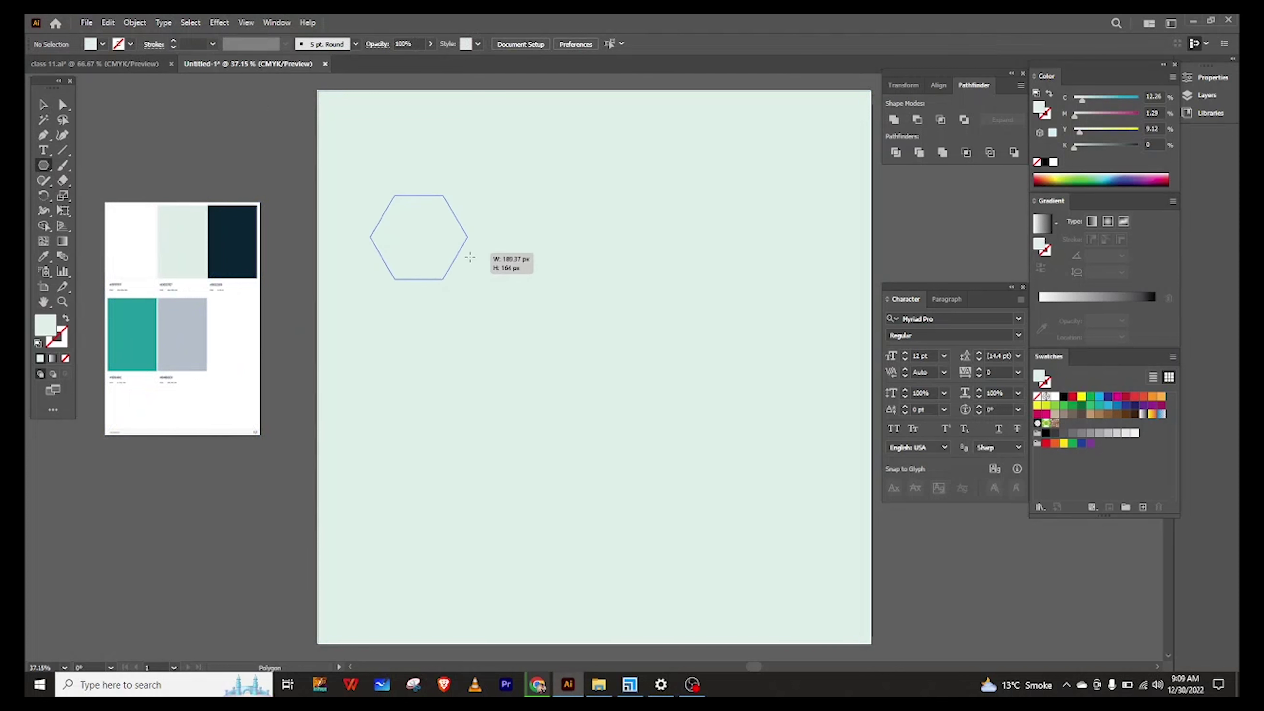
left_click_drag(470, 257, 498, 269)
key("Delete")
left_click(491, 274)
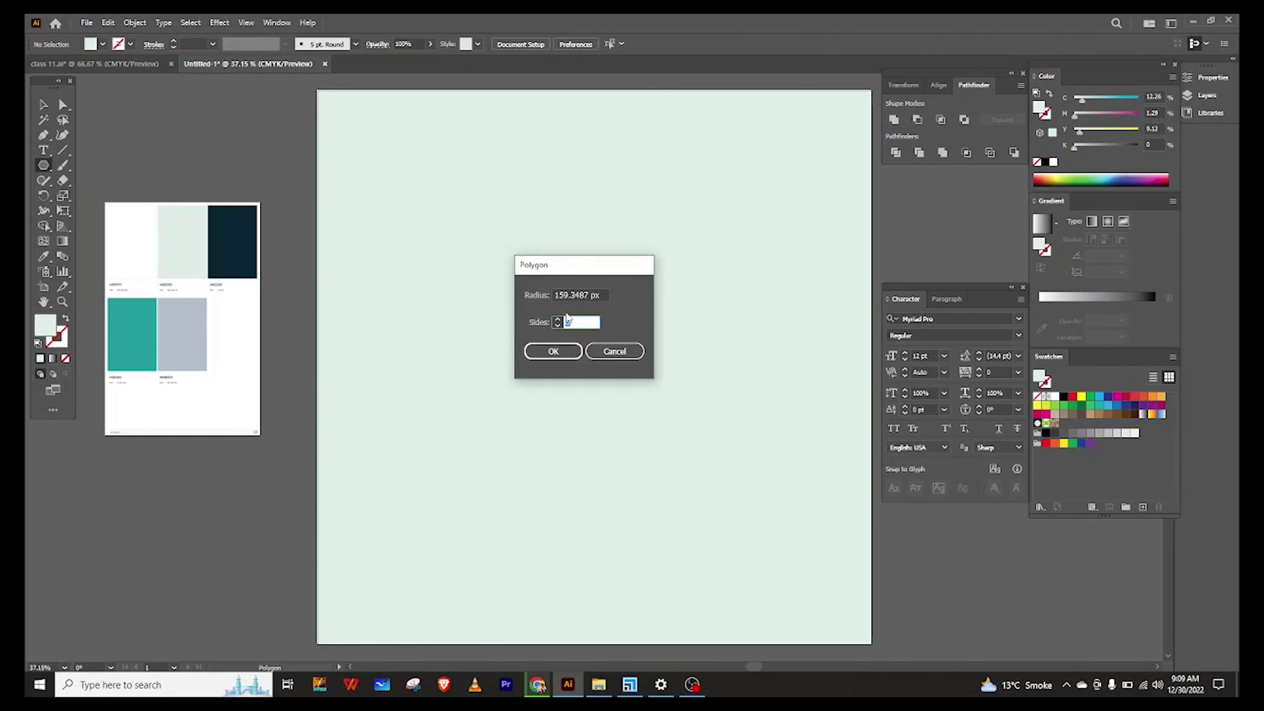
left_click(564, 354)
Step: Fill the octagon with the palette's dark navy and nudge it slightly right
left_click(44, 256)
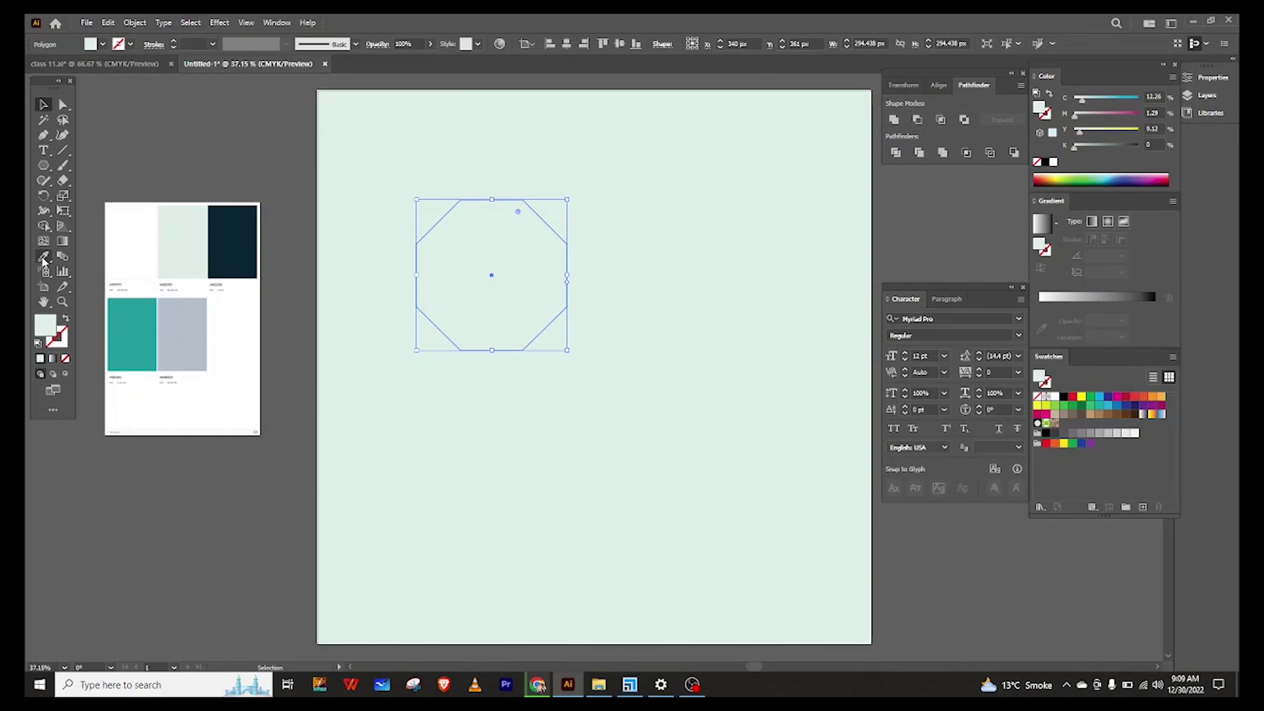
left_click(219, 242)
left_click(43, 104)
left_click_drag(479, 249, 502, 249)
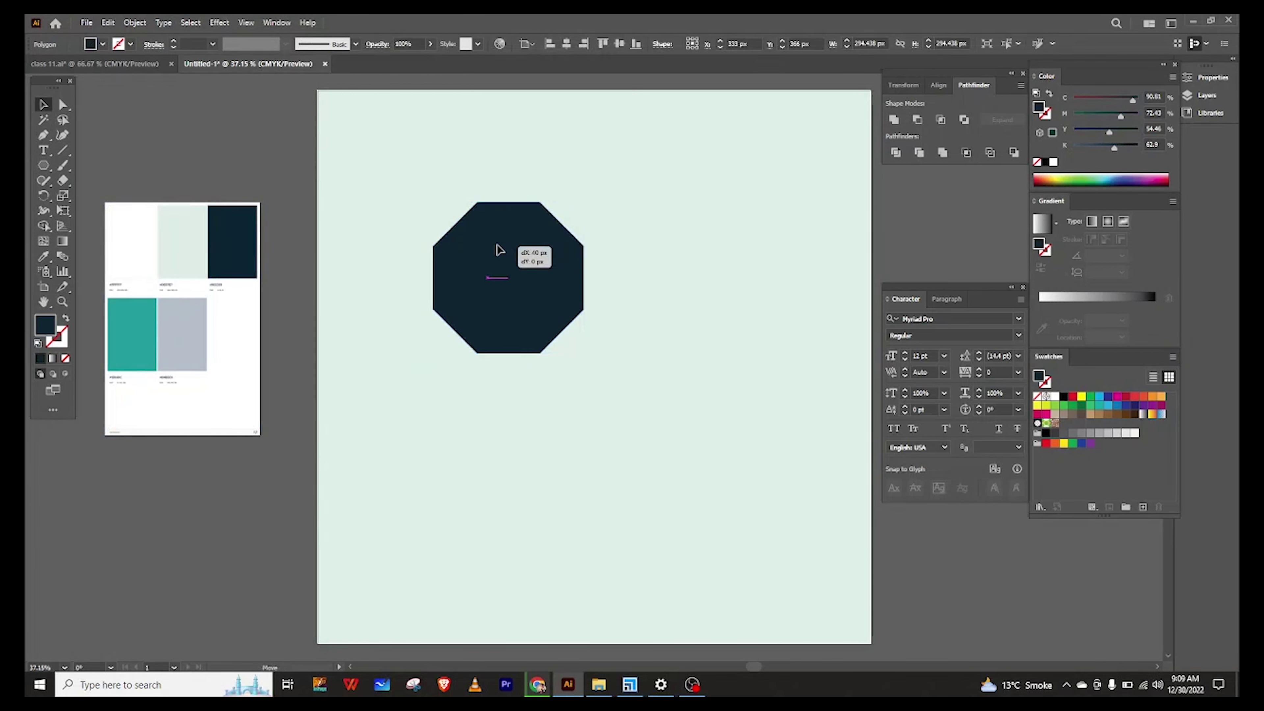
Step: Apply a Pucker & Bloat bloat of about 62% to form an eight-petal flower
left_click(219, 22)
mouse_move(258, 124)
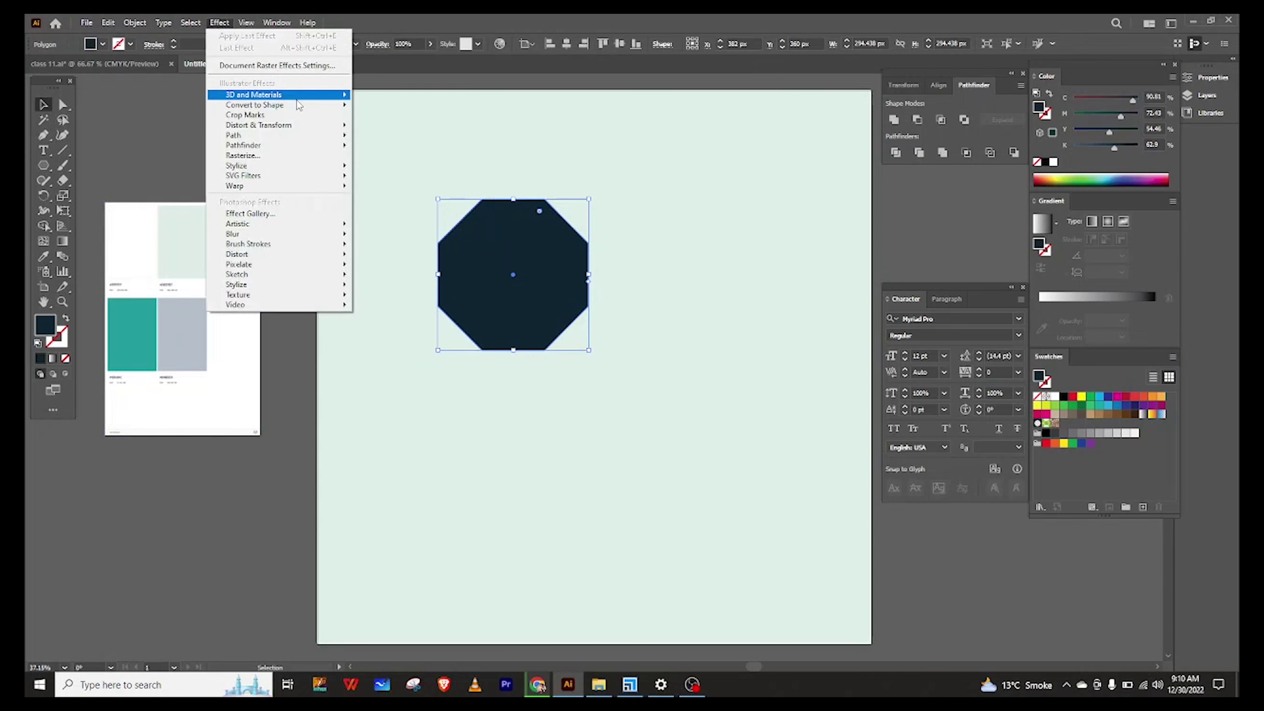
left_click(398, 140)
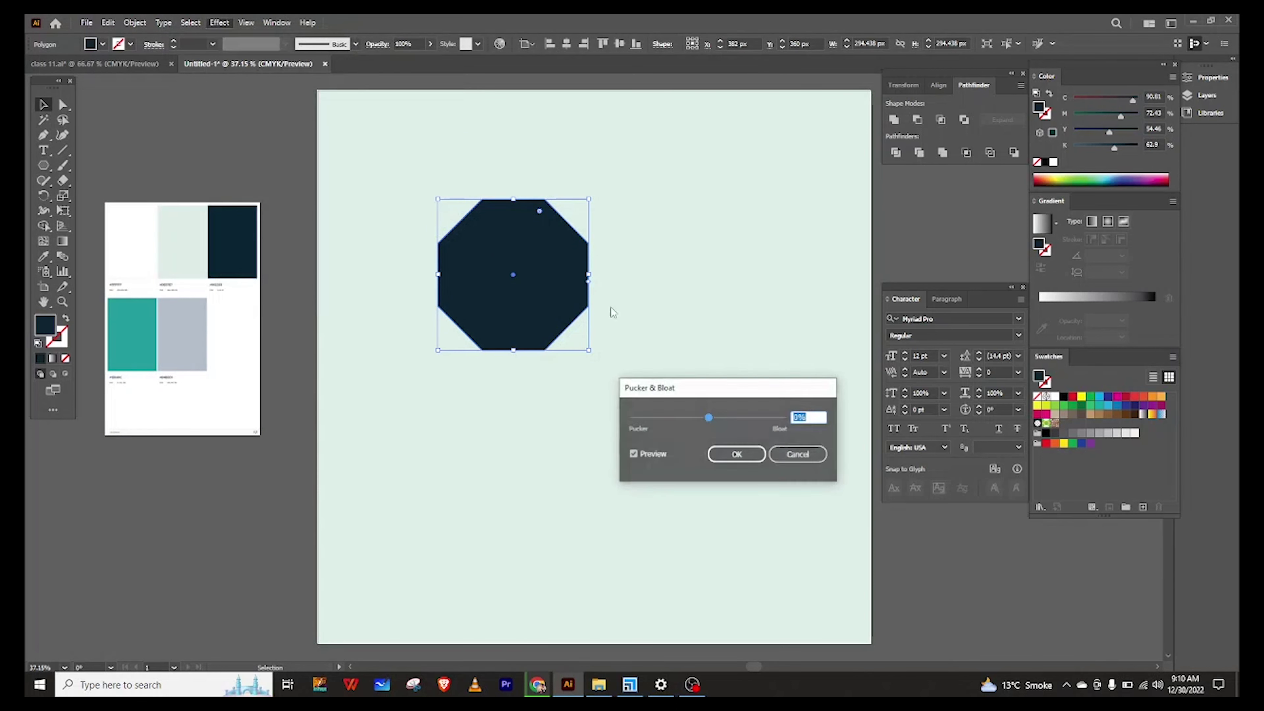
mouse_move(662, 383)
left_mouse_down()
mouse_move(654, 274)
mouse_move(742, 304)
mouse_move(648, 306)
left_mouse_up()
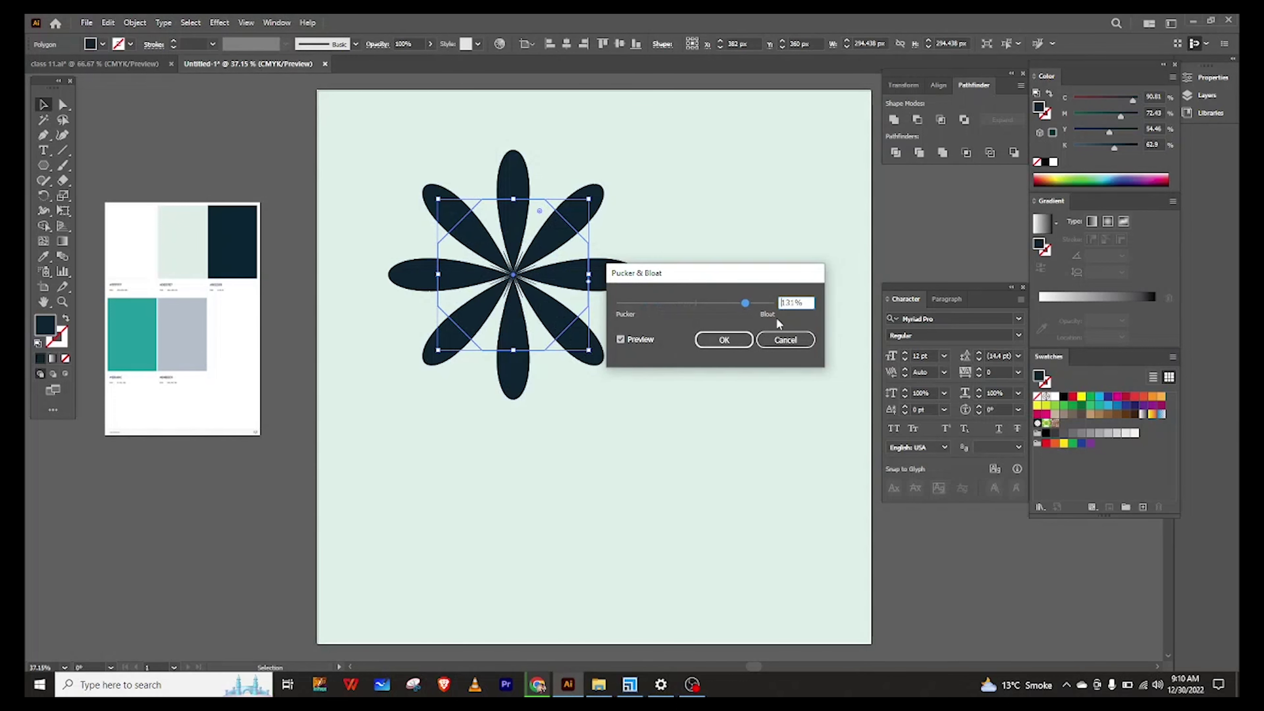
left_click(724, 340)
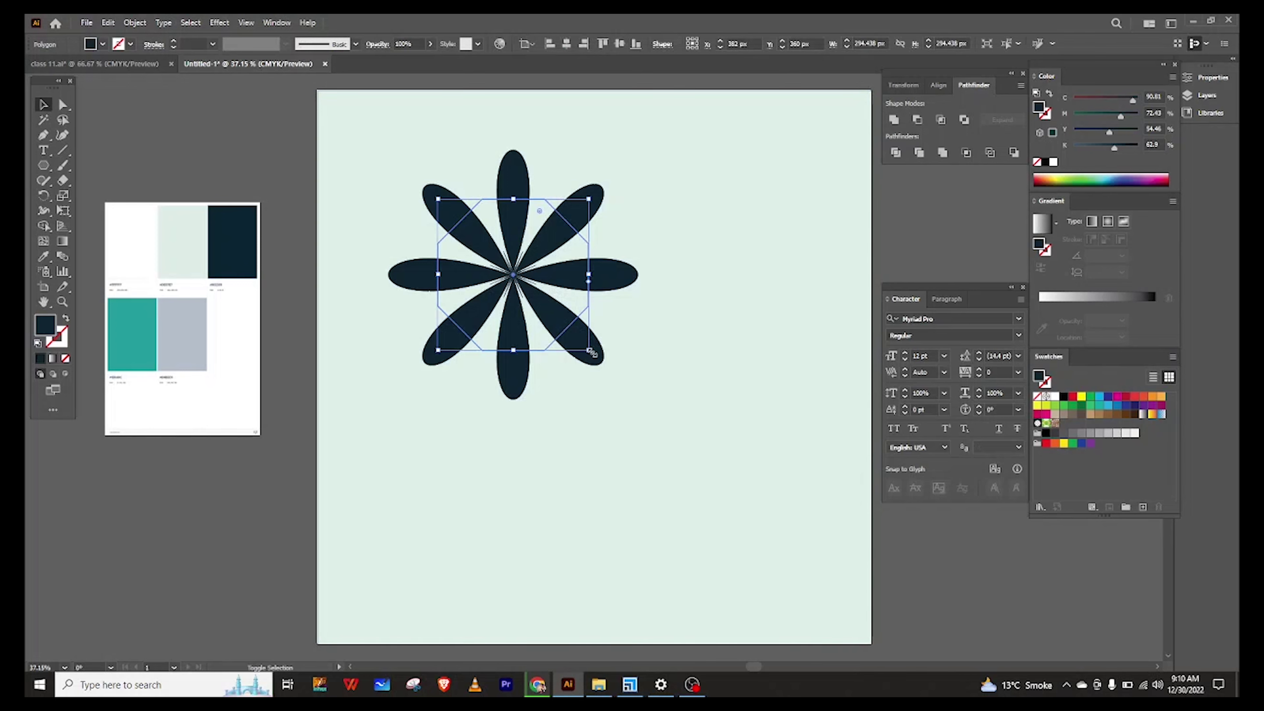
Step: Shrink the flower, copy it lower down, and move the original off the artboard
mouse_move(591, 352)
left_mouse_down()
mouse_move(546, 307)
mouse_move(590, 331)
left_mouse_up()
key("a")
left_click(575, 329)
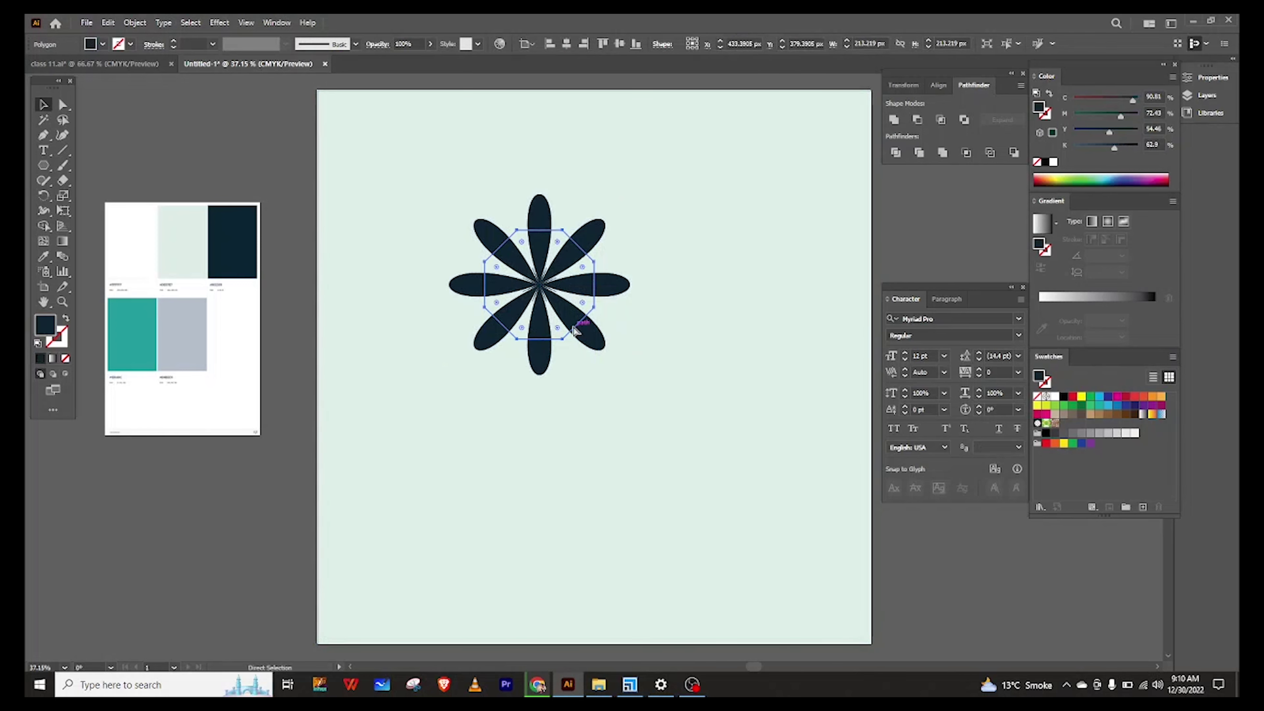
left_click_drag(538, 291, 584, 426)
left_click_drag(583, 305, 248, 130)
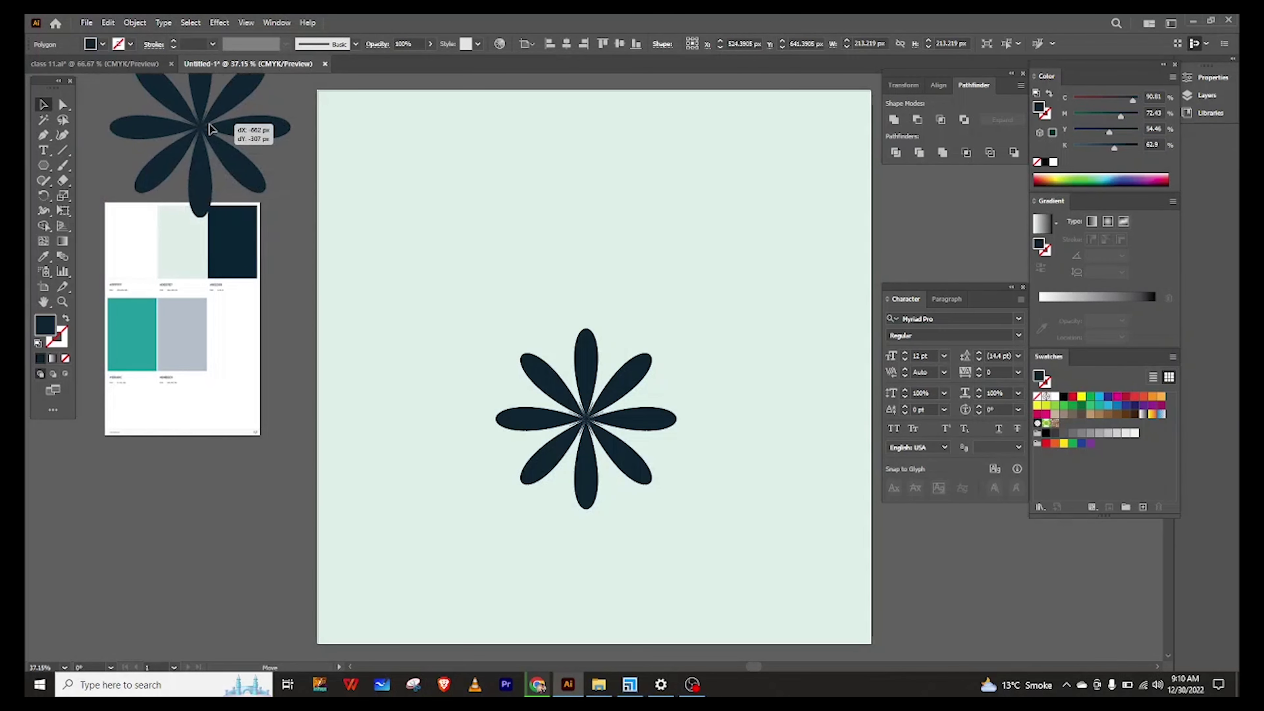
Step: Fill the flower copy with the palette's white
left_click(115, 269)
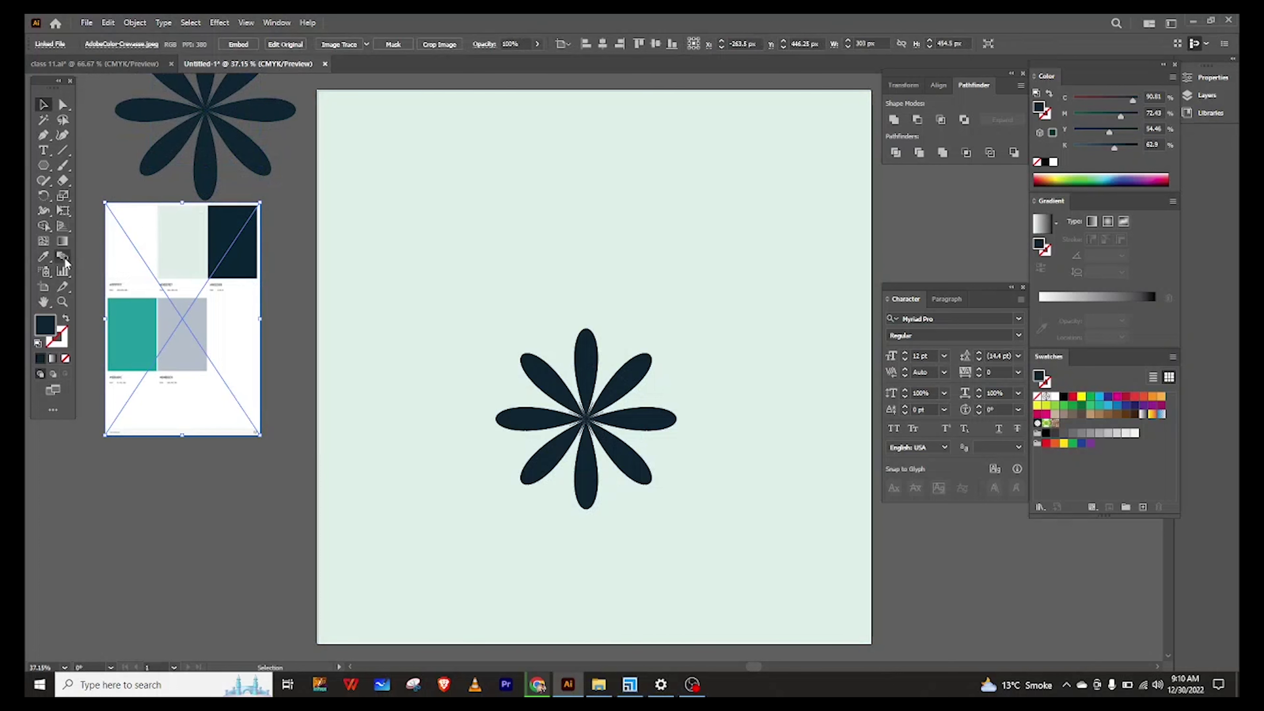
left_click(586, 379)
left_click(44, 256)
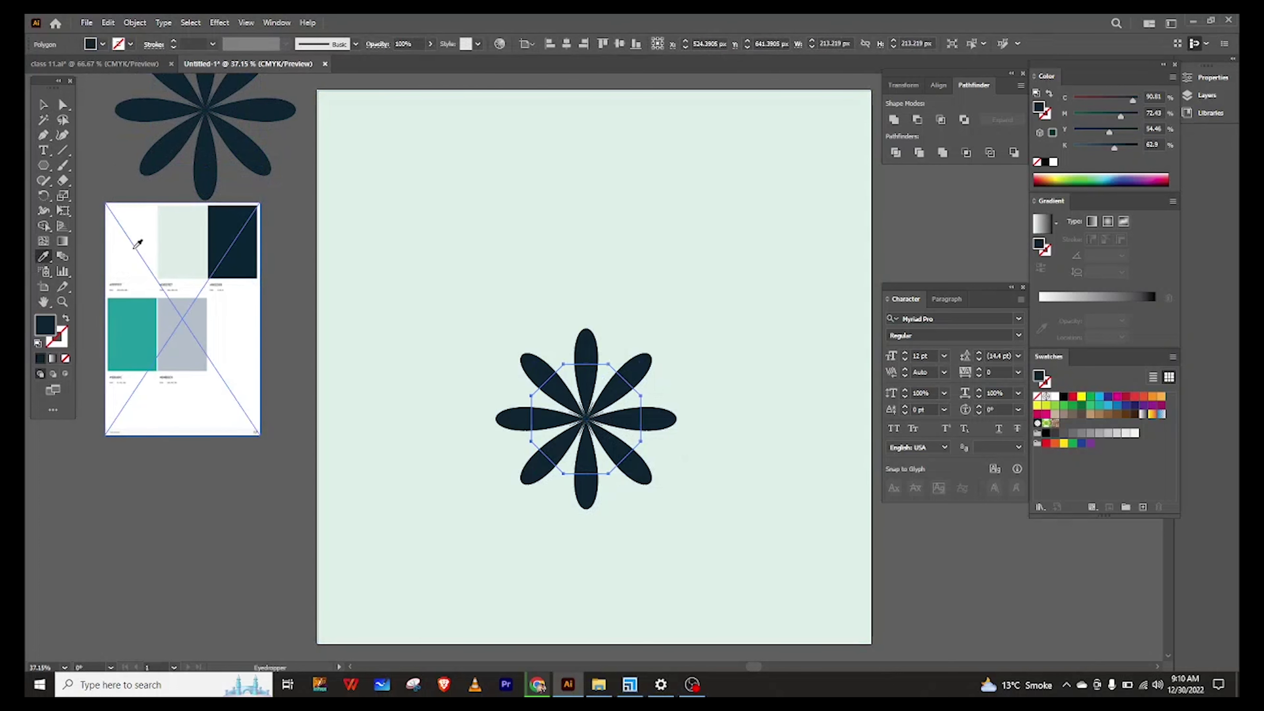
left_click(127, 240)
left_click(44, 104)
Step: Bring the navy flower back and nest a shrunken white flower over it
left_click_drag(205, 149, 597, 336)
left_click_drag(601, 426, 615, 302)
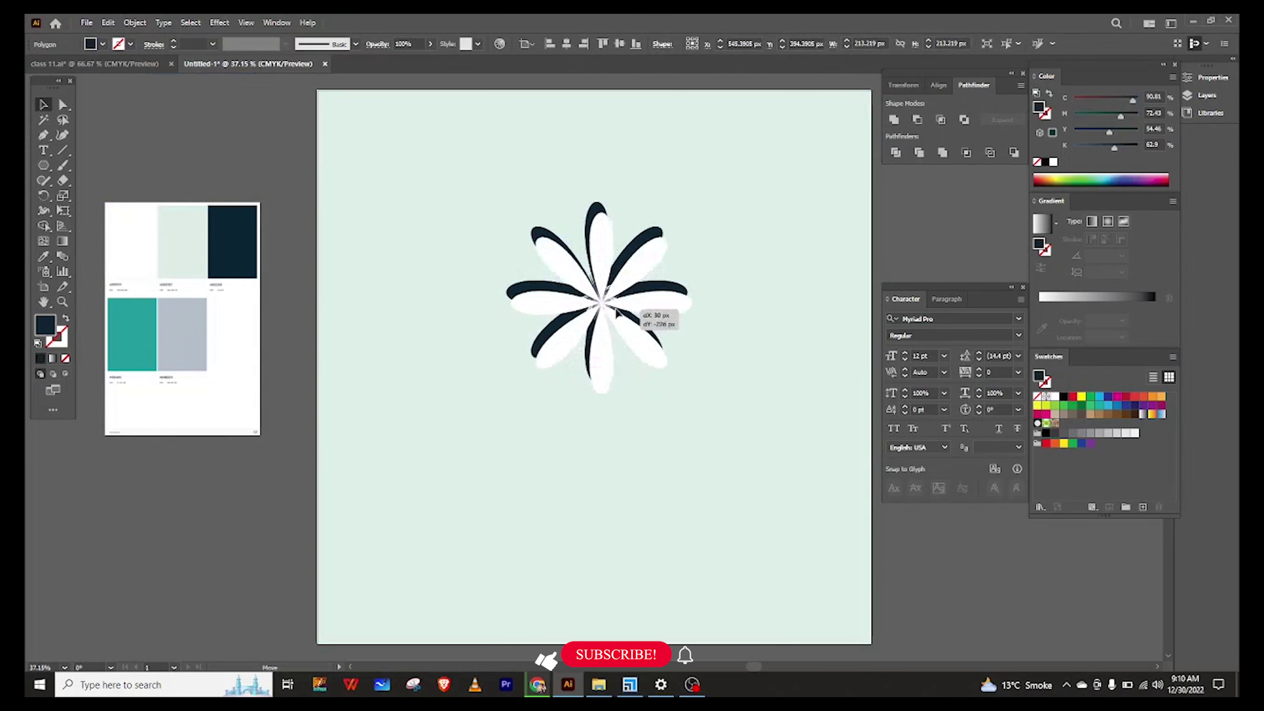
mouse_move(647, 343)
left_mouse_down()
mouse_move(656, 350)
mouse_move(637, 331)
left_mouse_up()
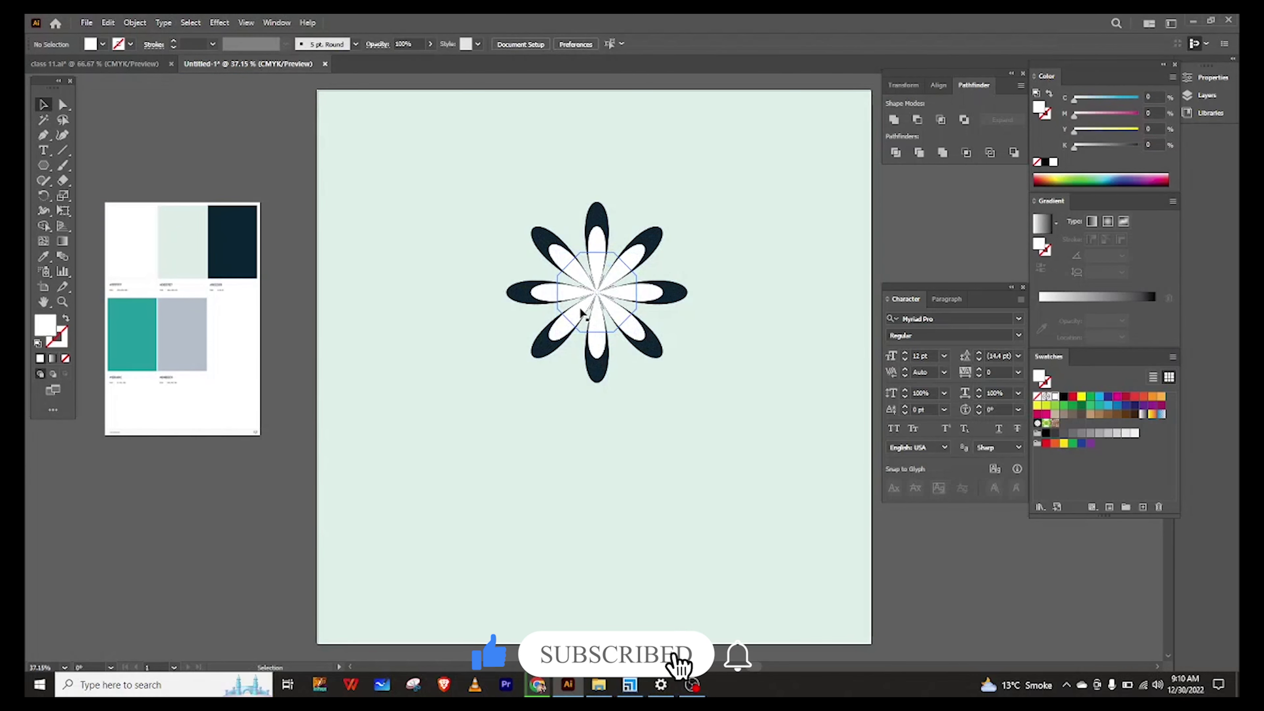
Step: Select both the navy and white flower layers together
left_click(525, 295, "shift")
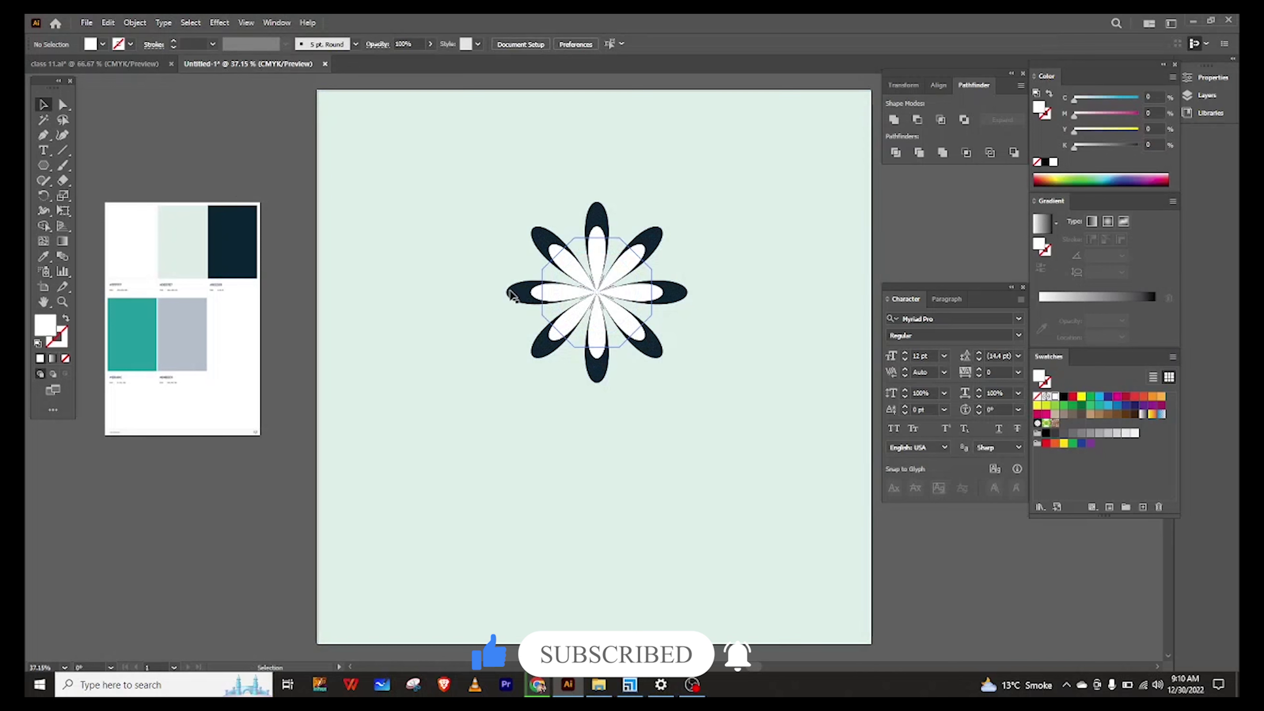
left_click(516, 293)
left_click(240, 155)
left_click(571, 297)
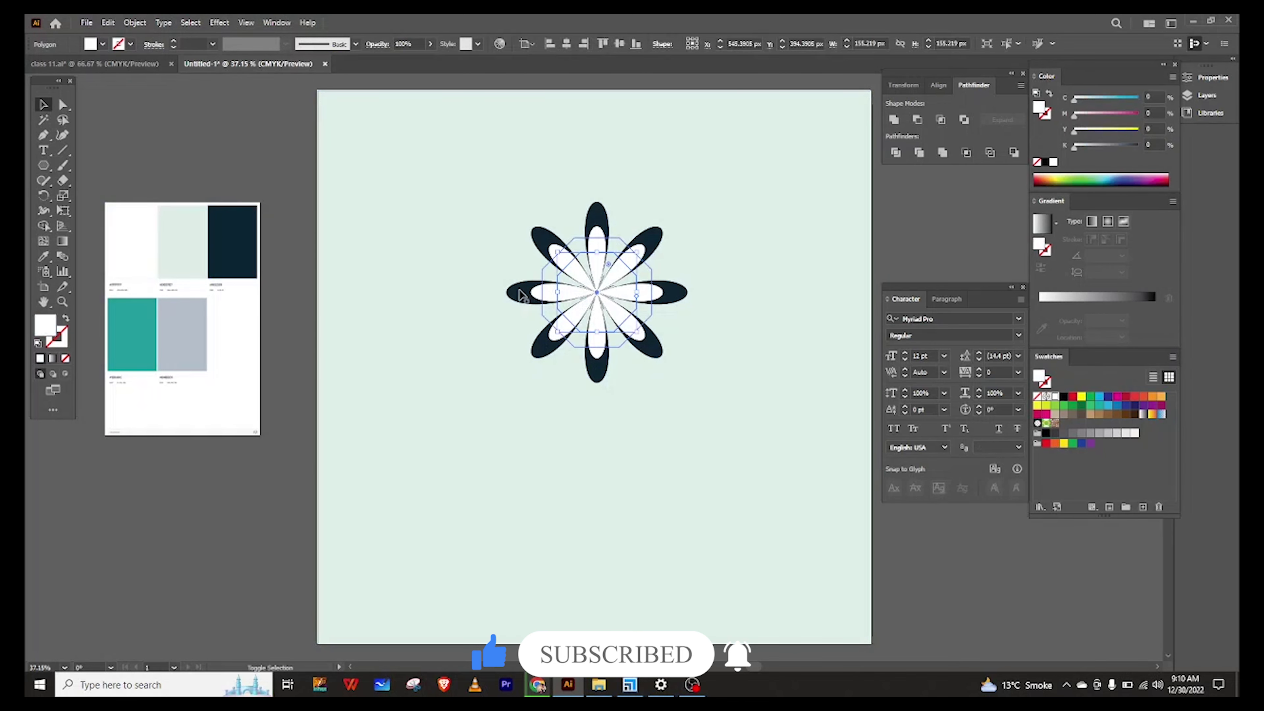
left_click(516, 294, "shift")
Step: Group the navy and white flower layers, with the mint square temporarily moved aside
left_click_drag(385, 147, 381, 534)
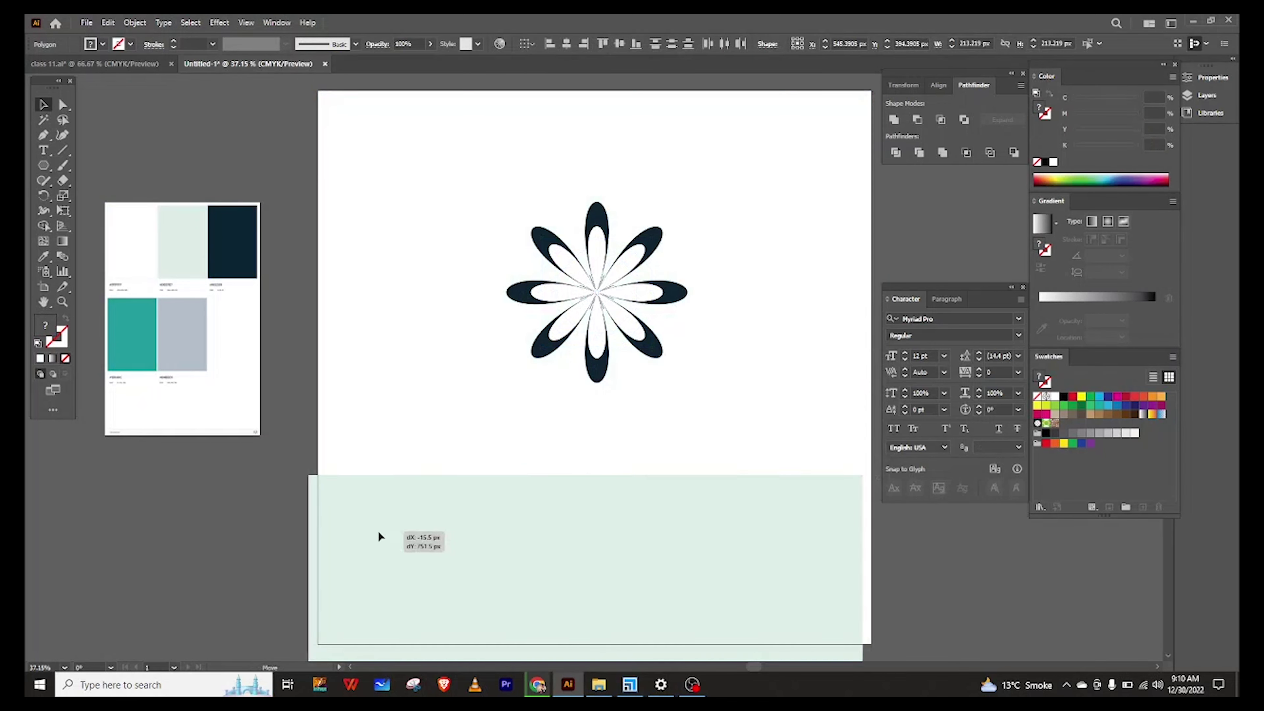
left_click(621, 289)
right_click(621, 289)
left_click(646, 423)
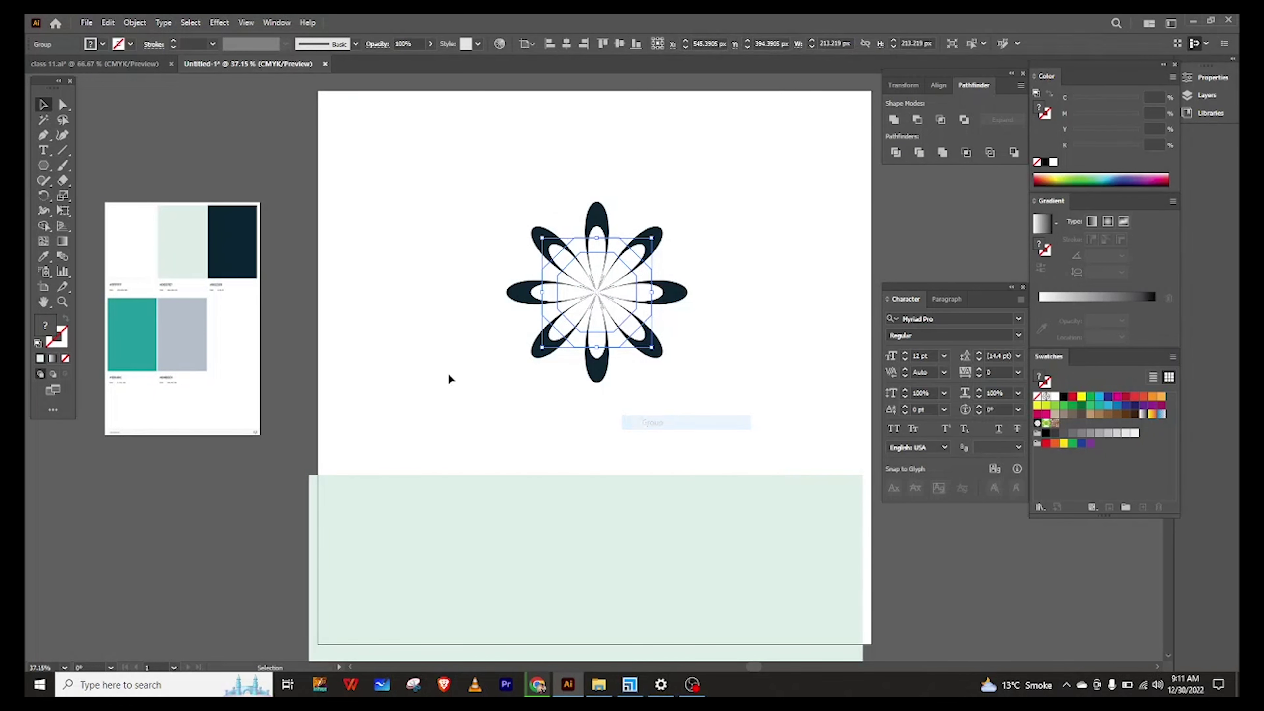
left_click_drag(597, 293, 182, 148)
left_click_drag(460, 519, 476, 145)
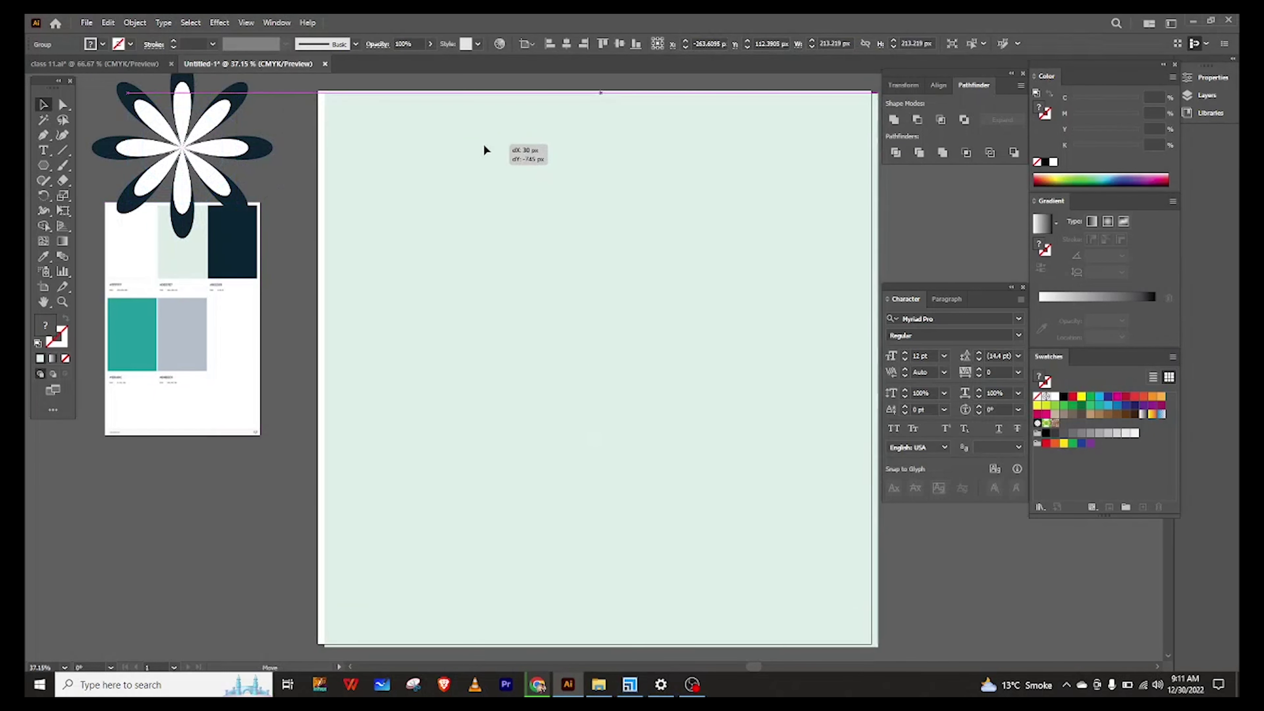
Step: Place the flower group at the top-left corner and copy it to the other corners
left_click_drag(189, 152, 357, 129)
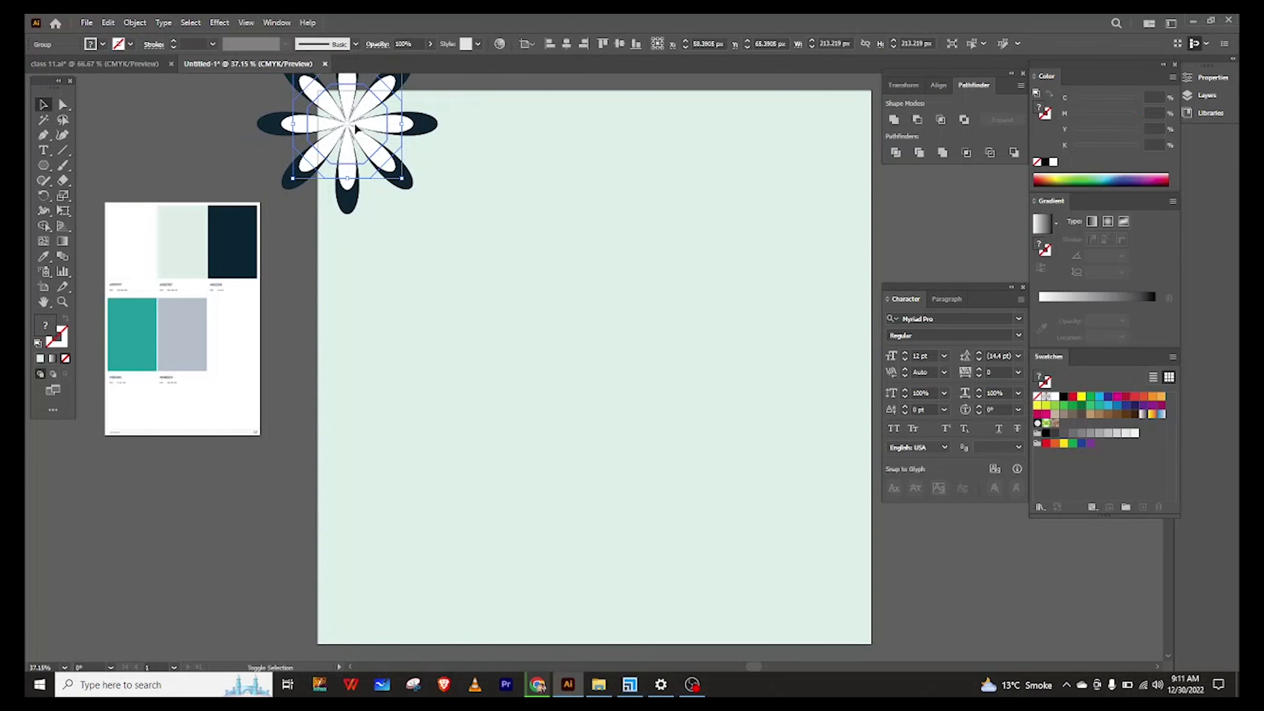
left_click(349, 129)
mouse_move(352, 129)
left_mouse_down()
mouse_move(838, 155)
mouse_move(841, 130)
mouse_move(844, 267)
mouse_move(932, 603)
left_mouse_up()
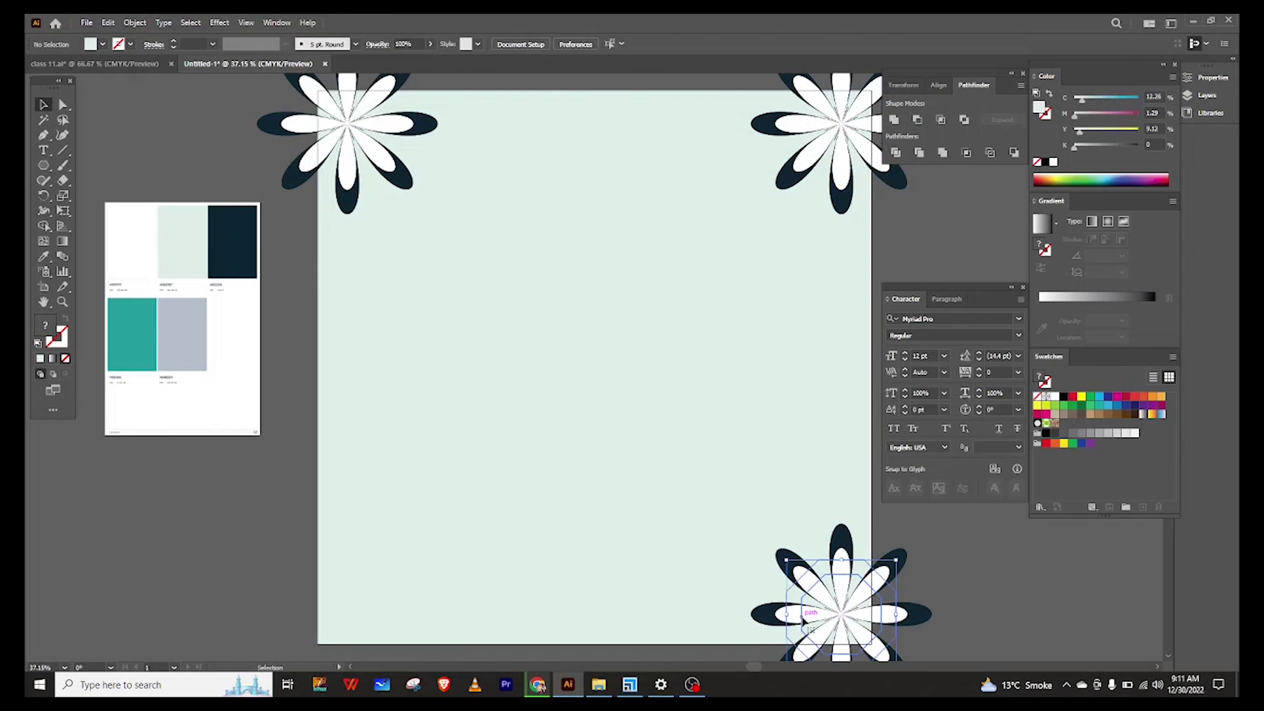
left_click_drag(834, 618, 357, 614)
left_click(101, 524)
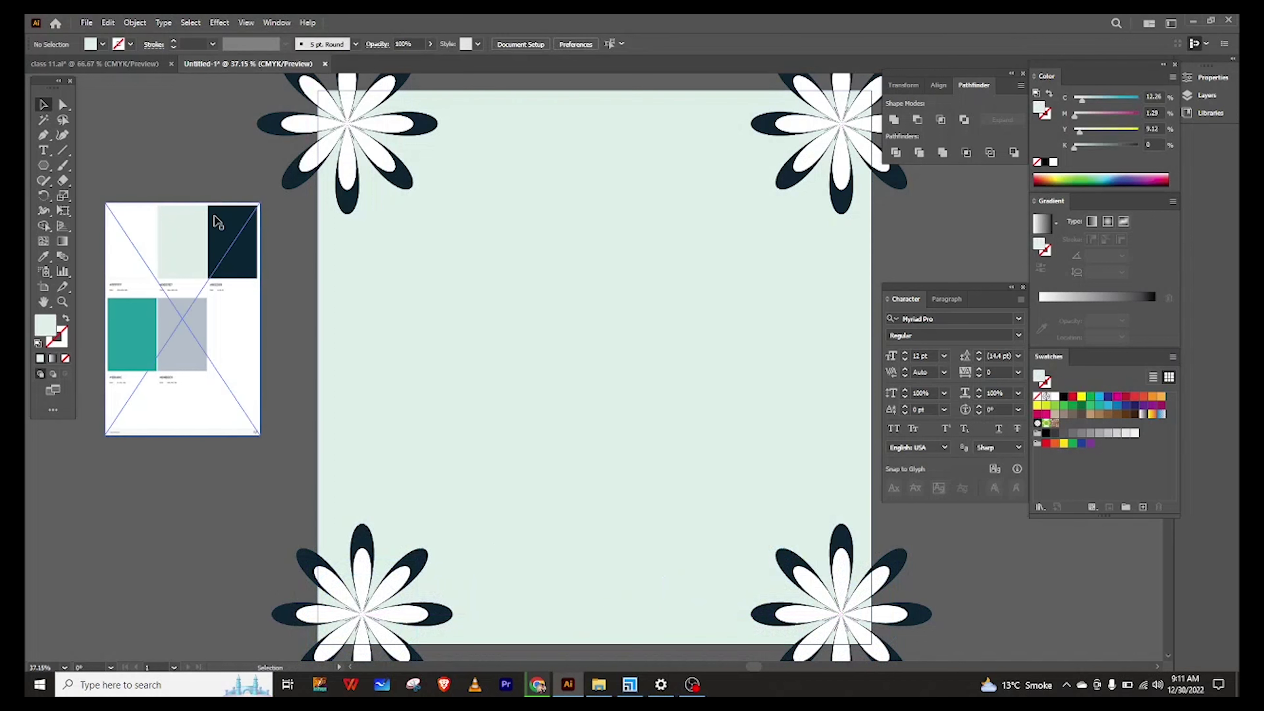
Step: Type NEW YEAR, enlarge it and position it near the top of the card
left_click(44, 151)
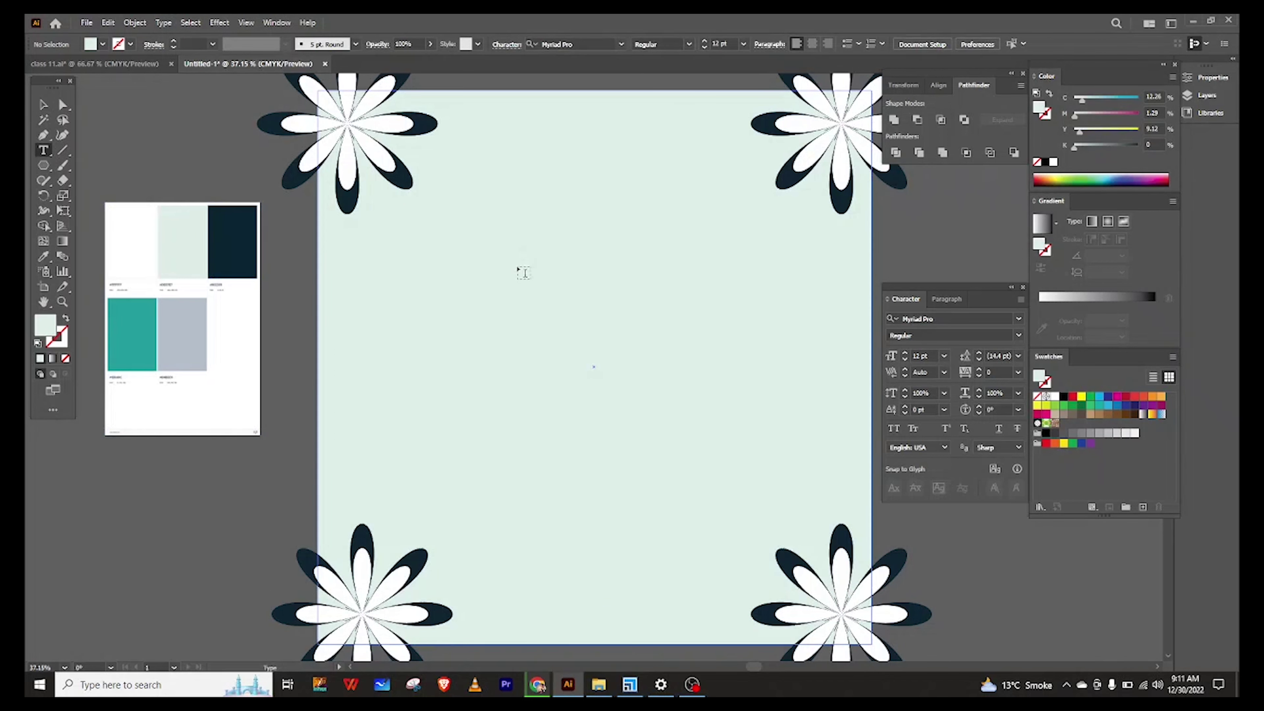
left_click(521, 272)
type("NEW YEAR")
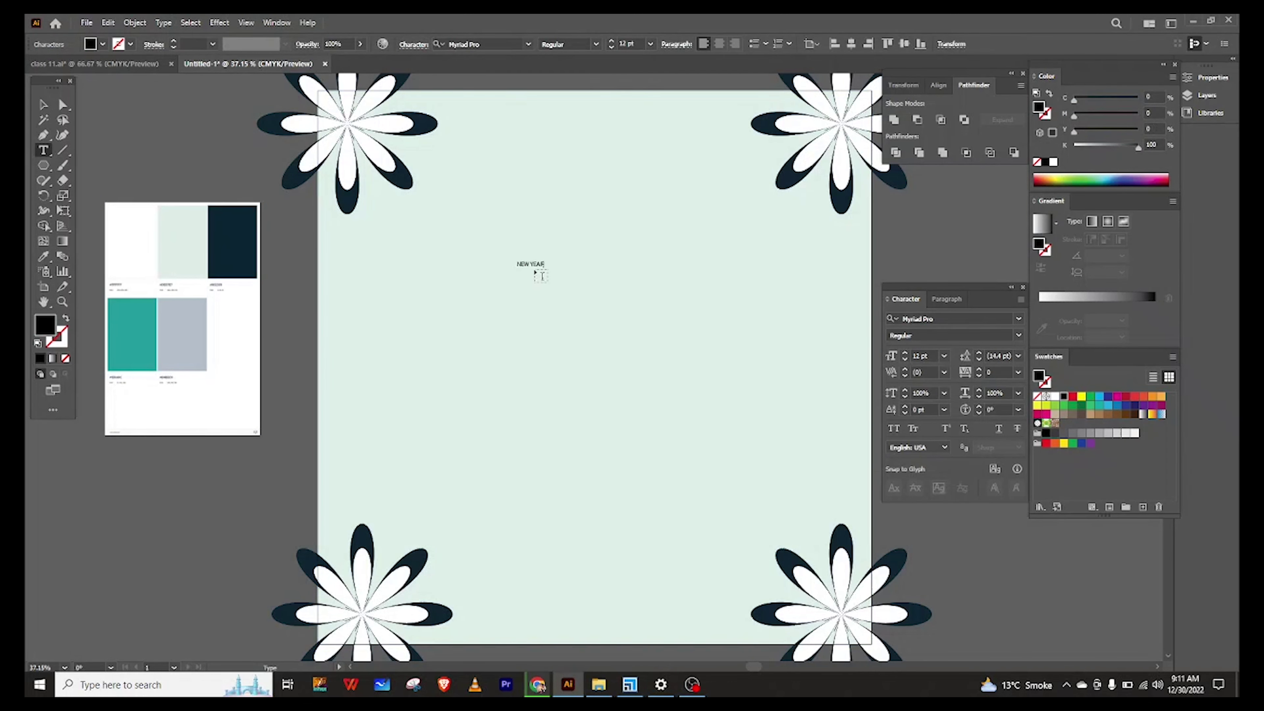
key("Escape")
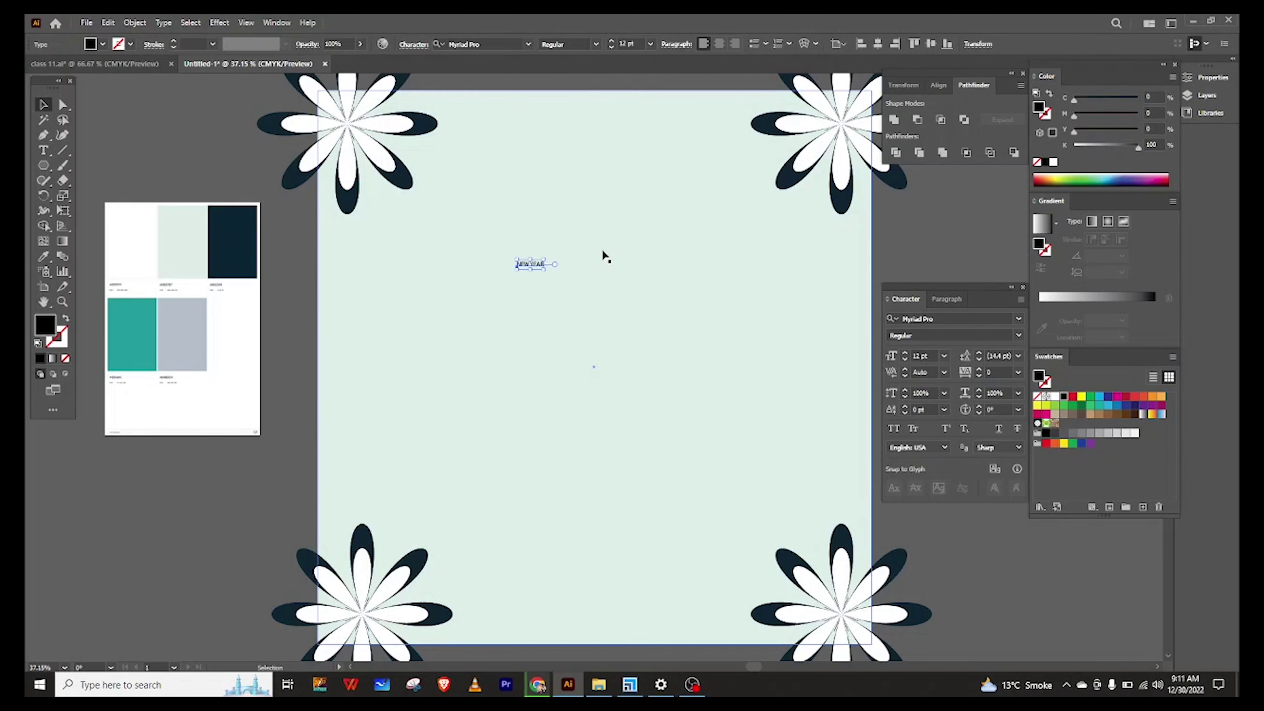
left_click_drag(546, 270, 662, 358)
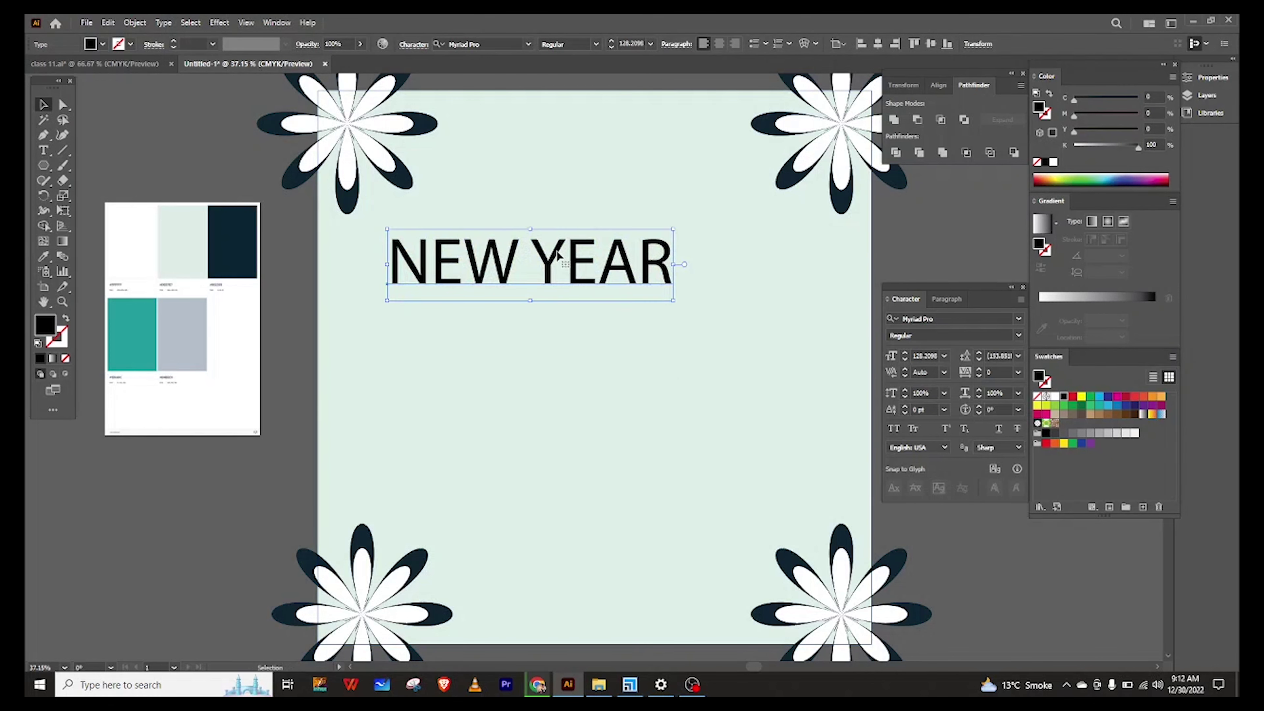
left_click_drag(577, 255, 633, 208)
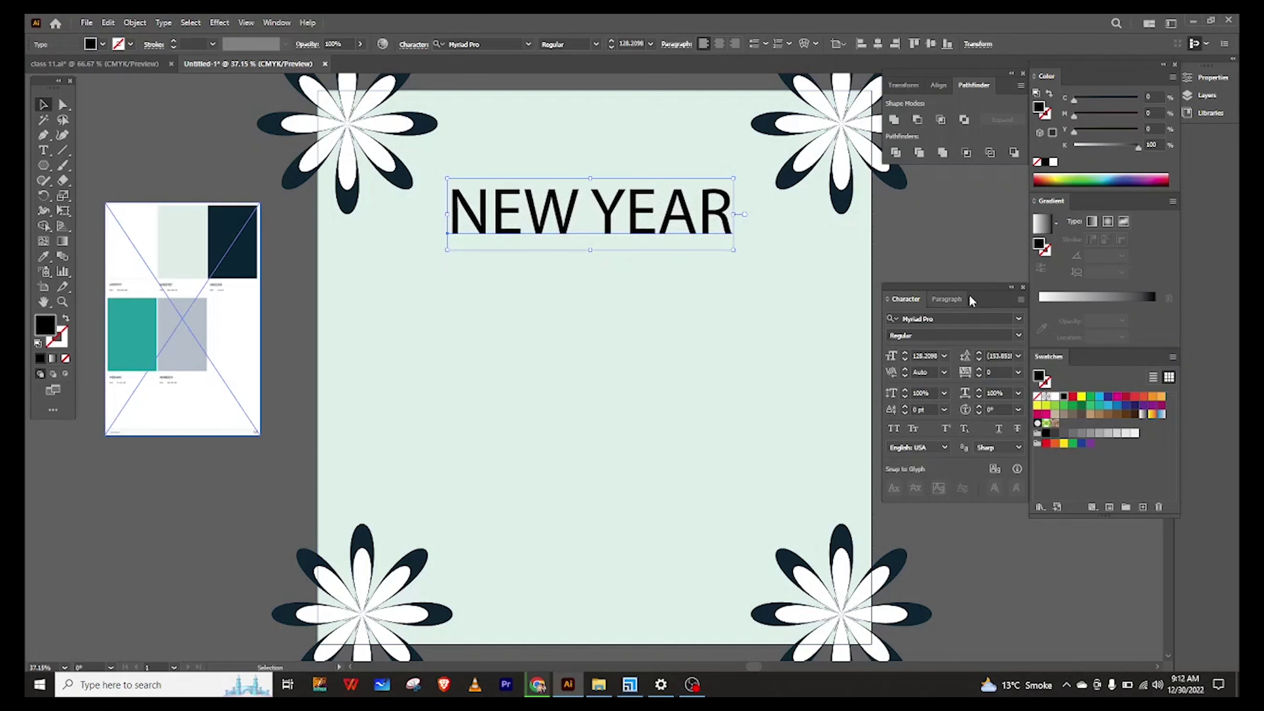
left_click_drag(948, 298, 942, 262)
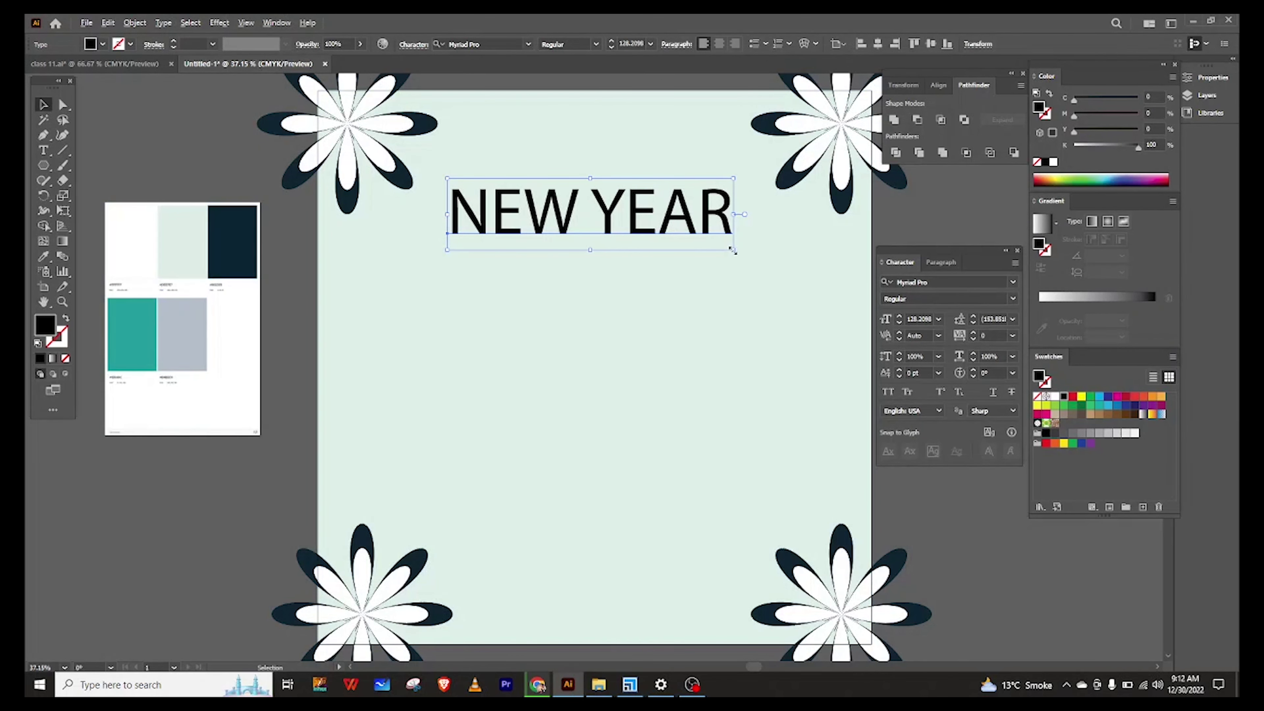
left_click_drag(732, 251, 721, 237)
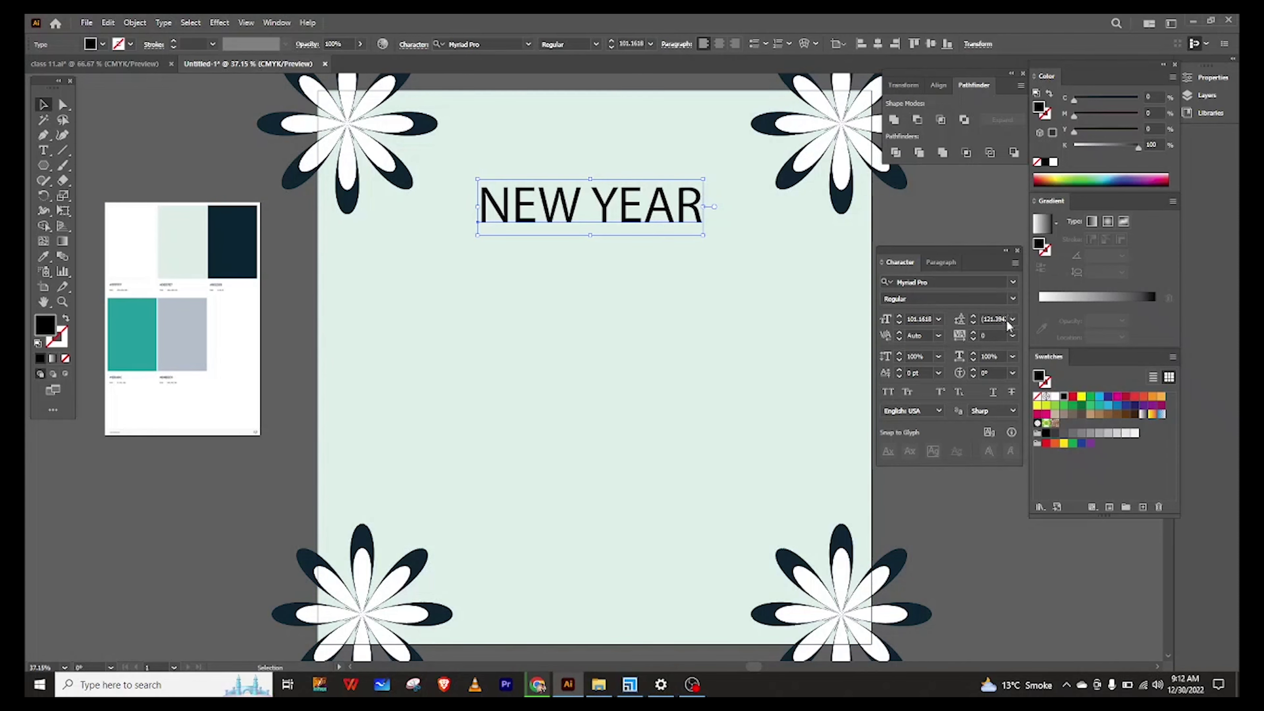
Step: Set NEW YEAR letter spacing to 100 and colour it the dark flower navy
left_click(1012, 335)
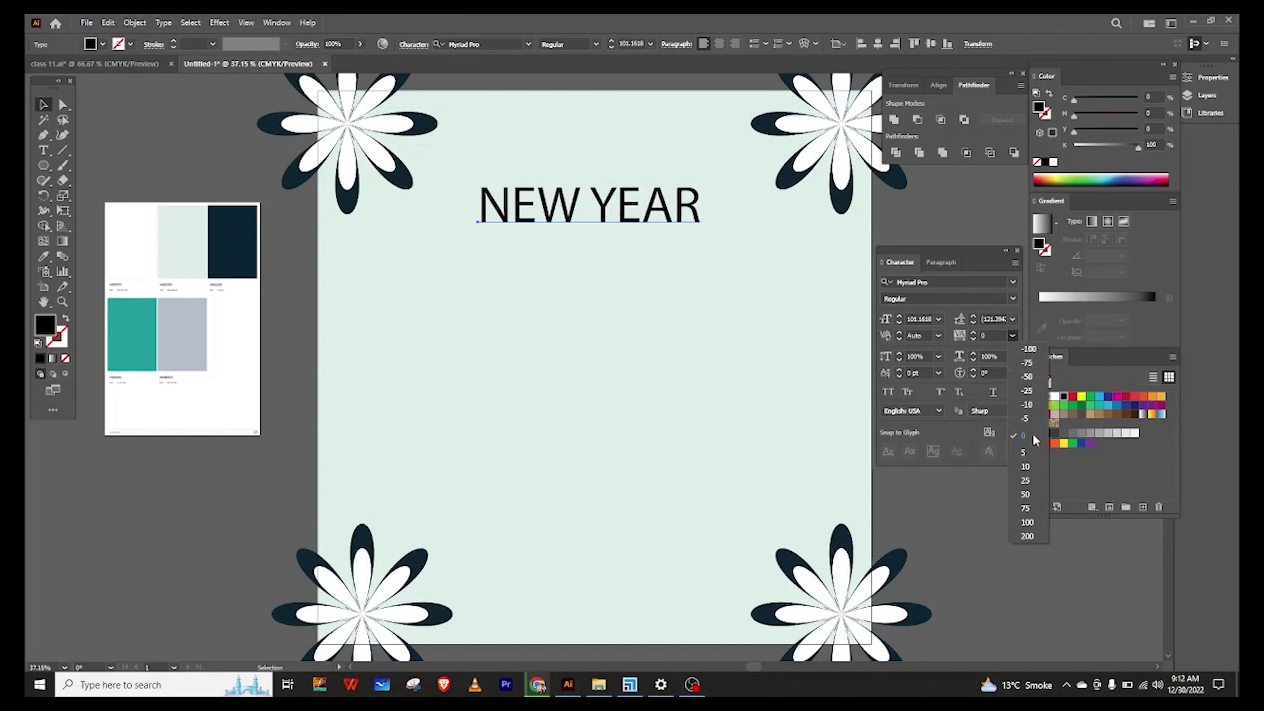
left_click(1038, 521)
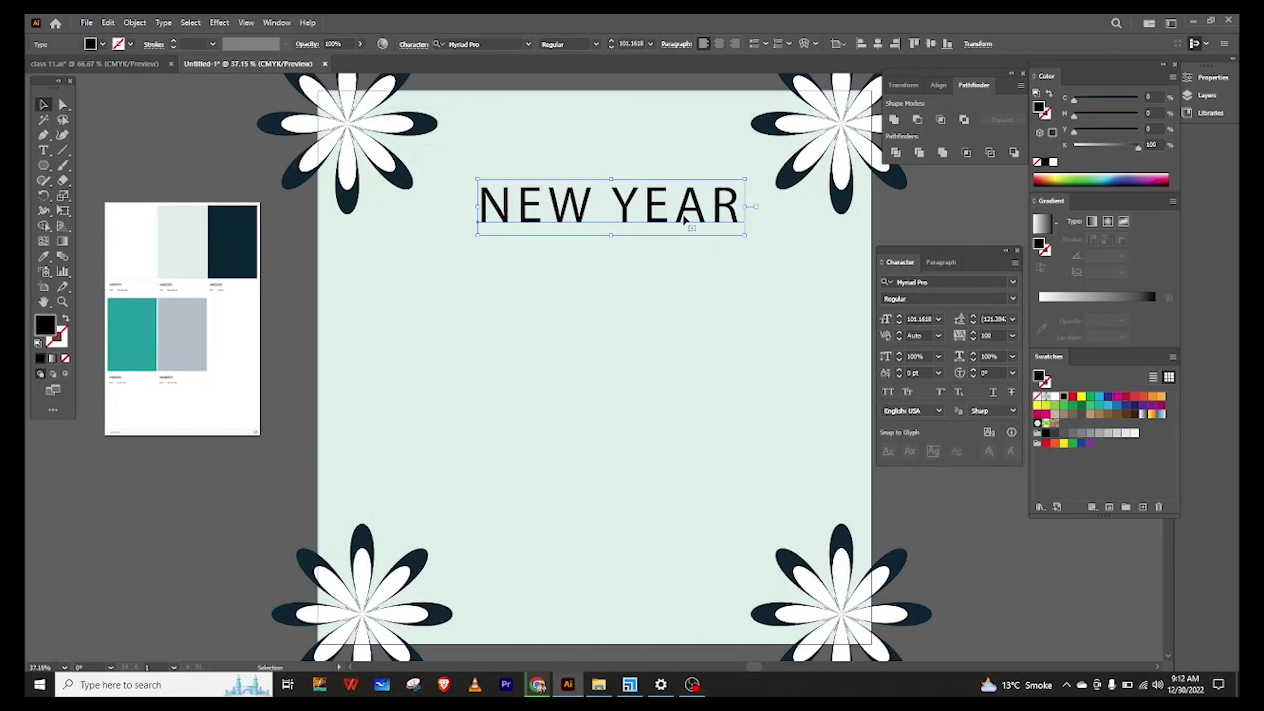
left_click(43, 257)
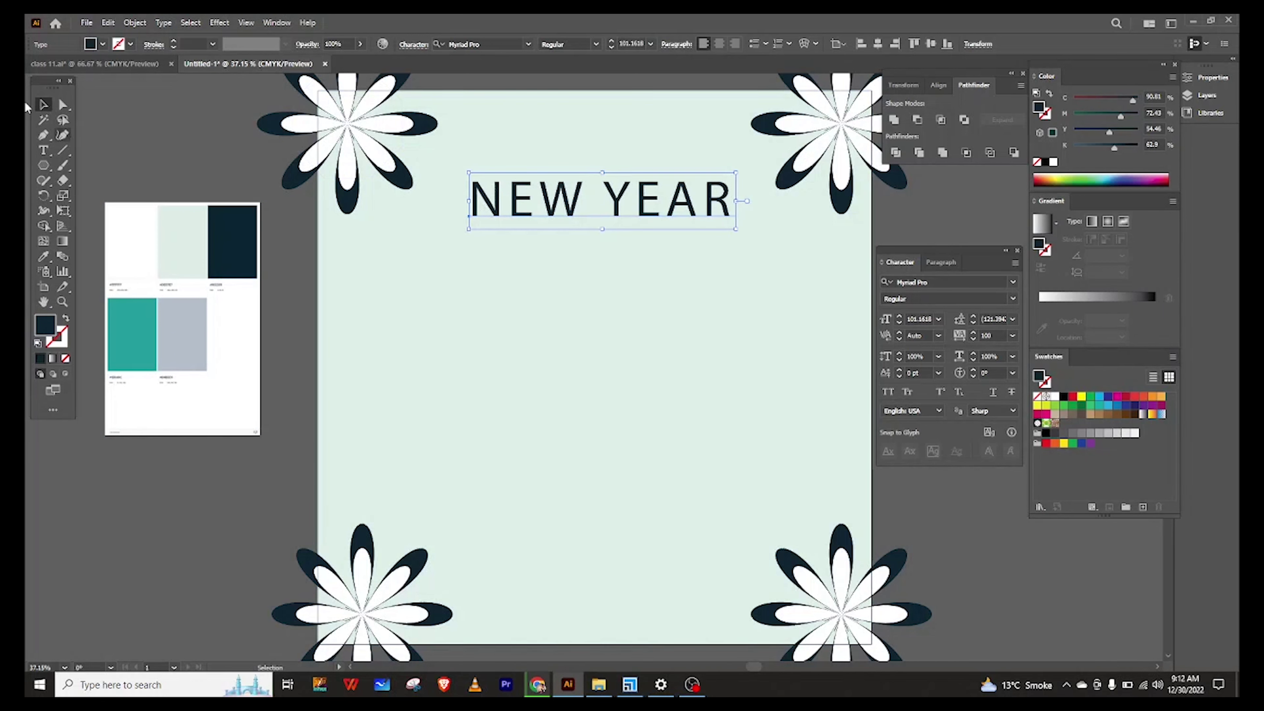
left_click(44, 257)
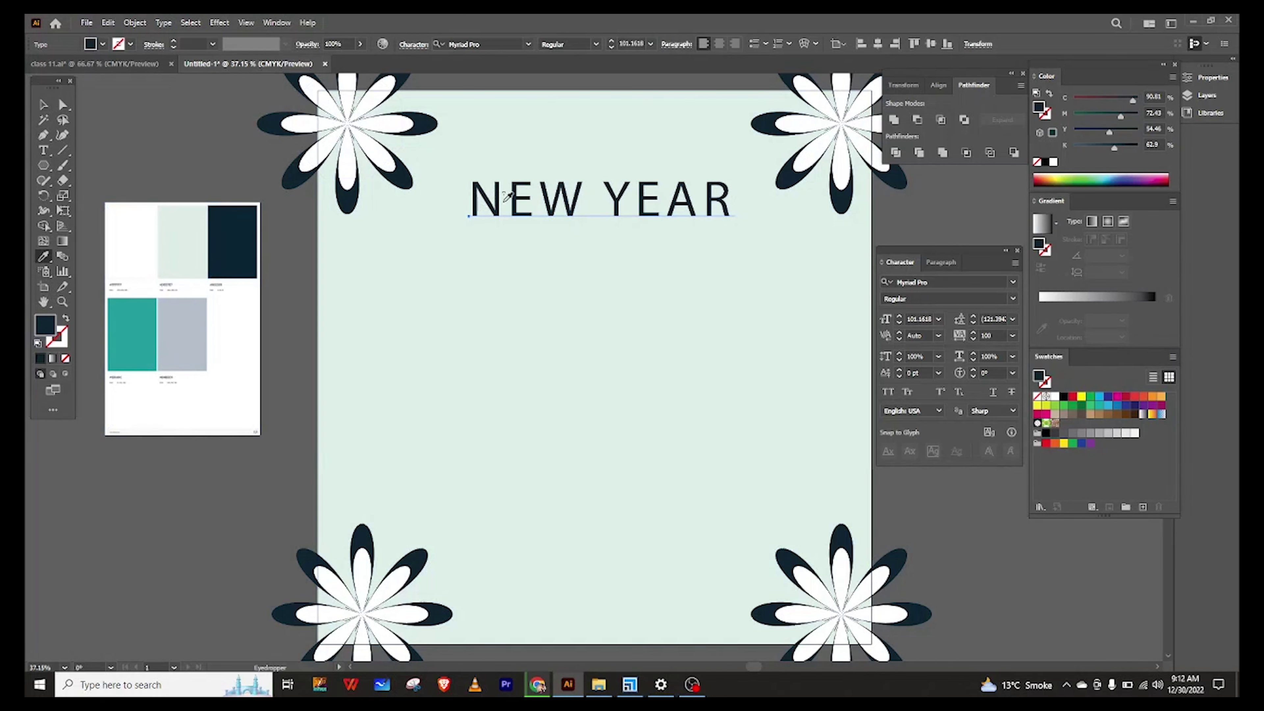
scroll(507, 197, "up", 4)
scroll(508, 197, "up", 3)
scroll(472, 203, "down", 2)
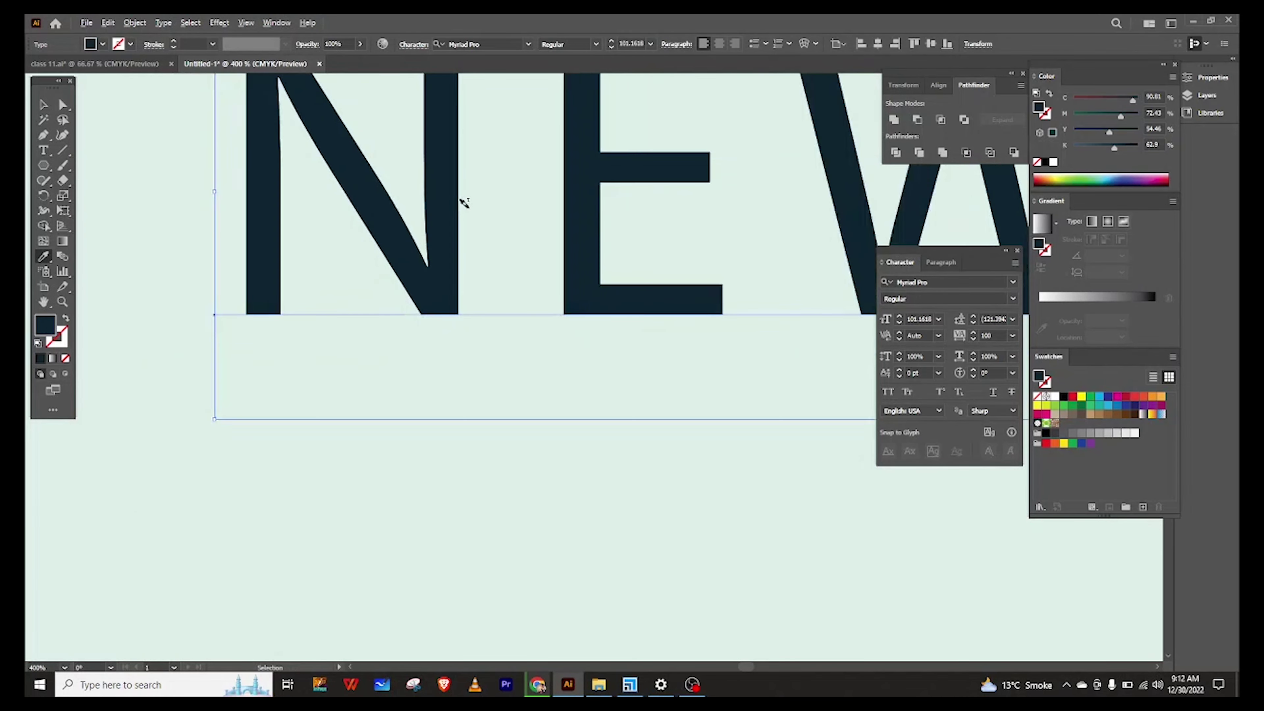
scroll(473, 203, "down", 3)
scroll(473, 203, "down", 1)
Step: Add a large MESSAGE line centred under NEW YEAR with letter spacing 0
left_click(45, 106)
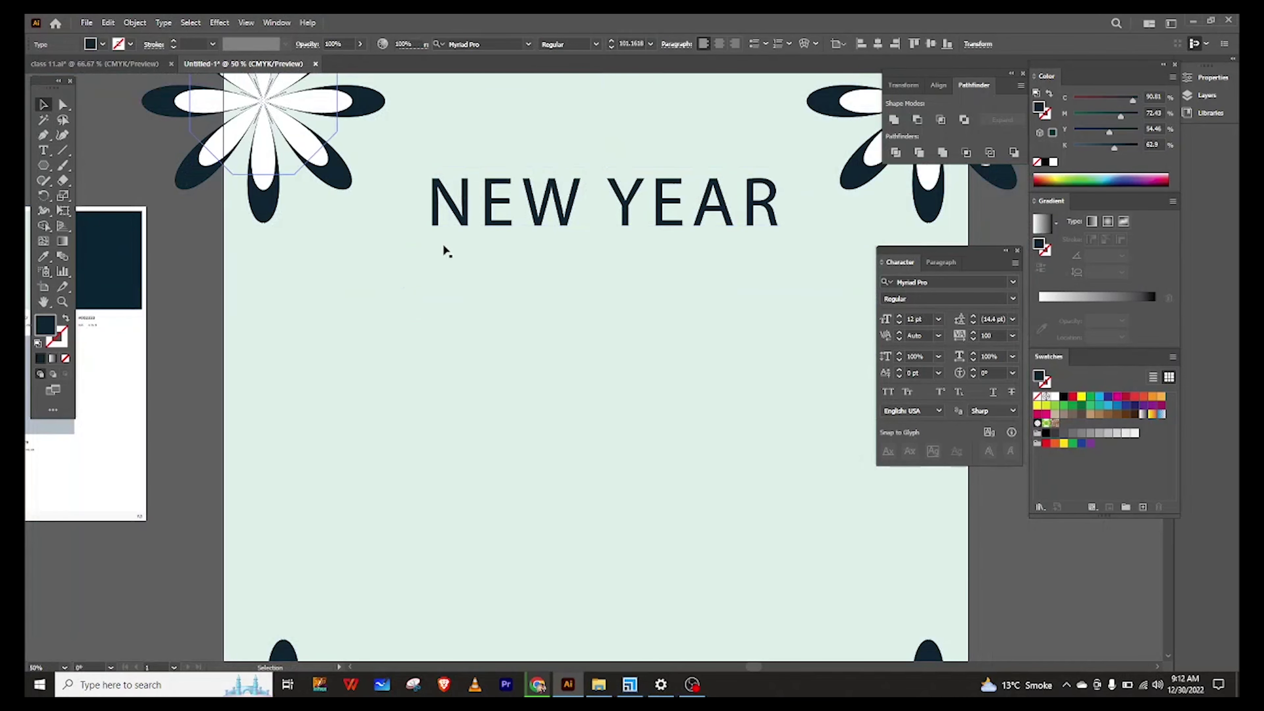
left_click(520, 201)
left_click_drag(561, 202, 557, 200)
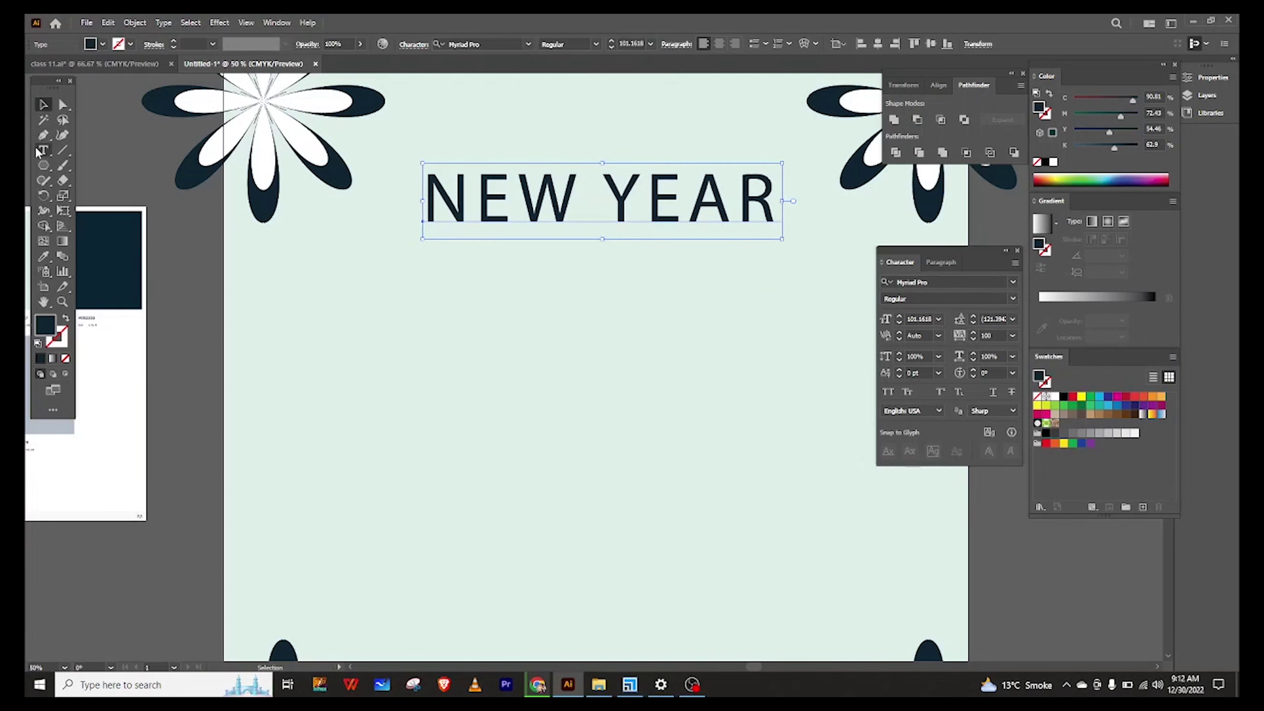
left_click(43, 151)
left_click(401, 343)
type("MESSAGE")
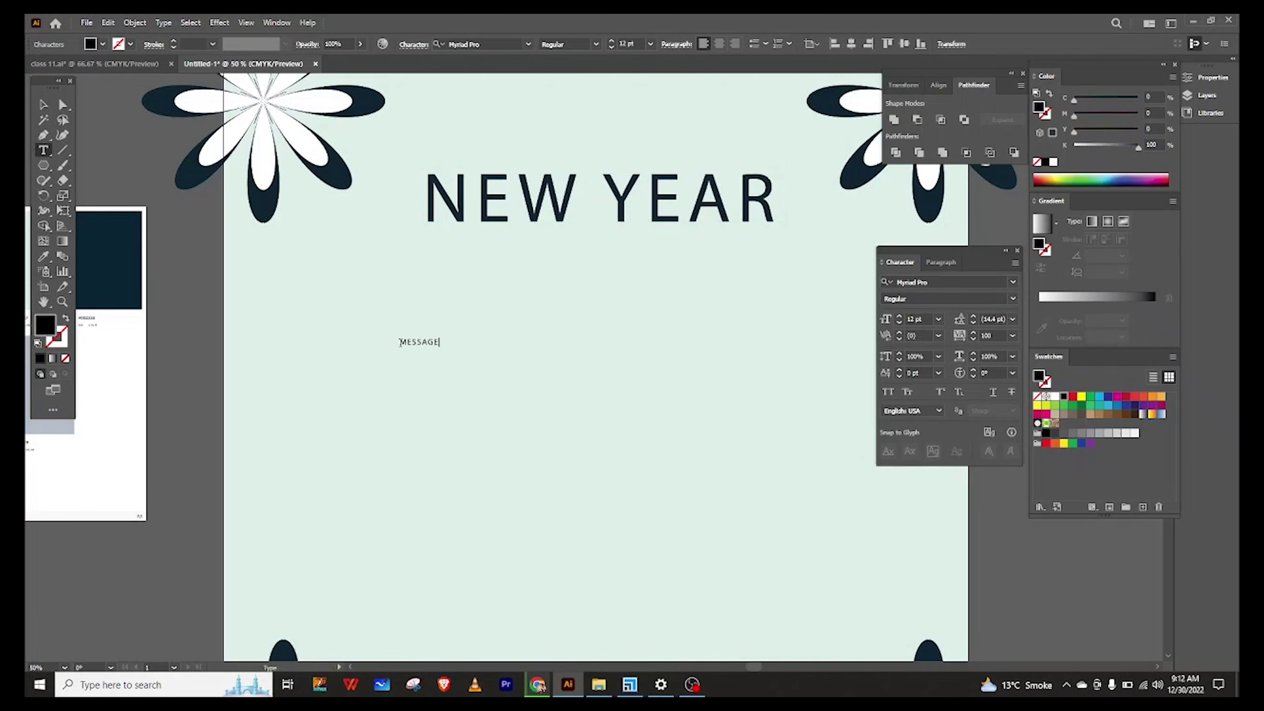
left_click(43, 105)
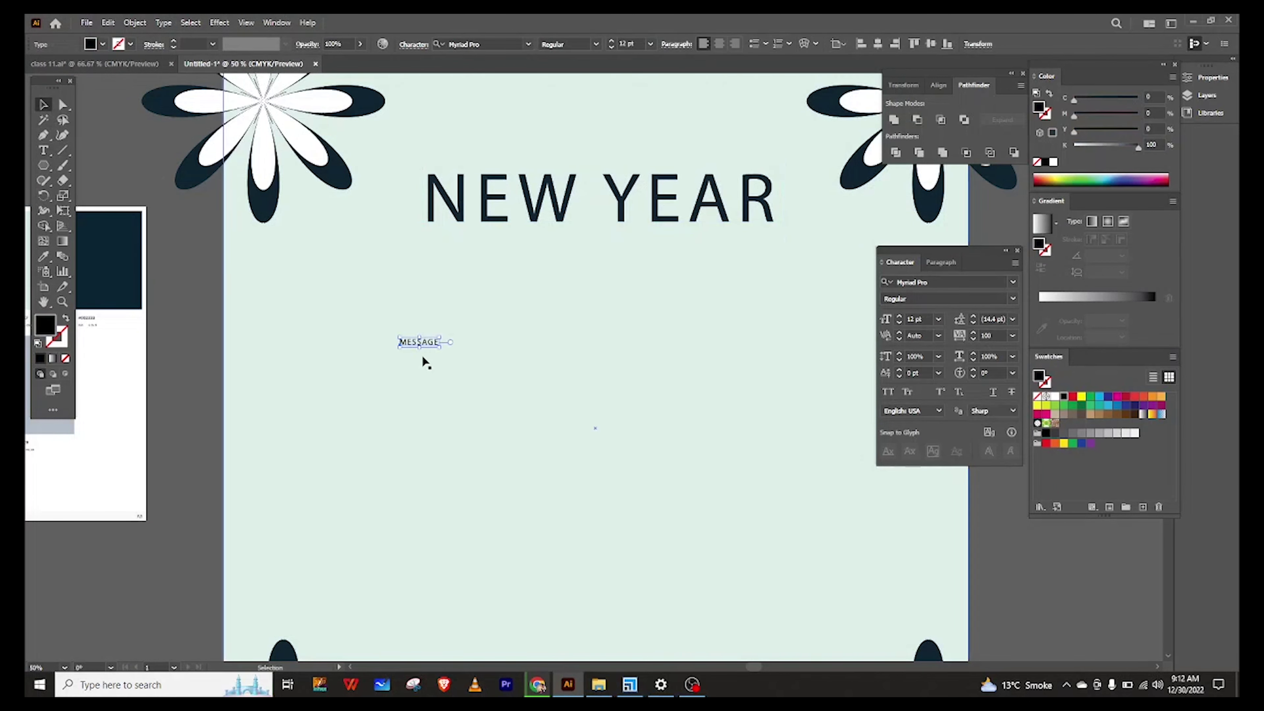
mouse_move(470, 374)
left_mouse_down()
mouse_move(597, 438)
mouse_move(655, 293)
mouse_move(751, 305)
left_mouse_up()
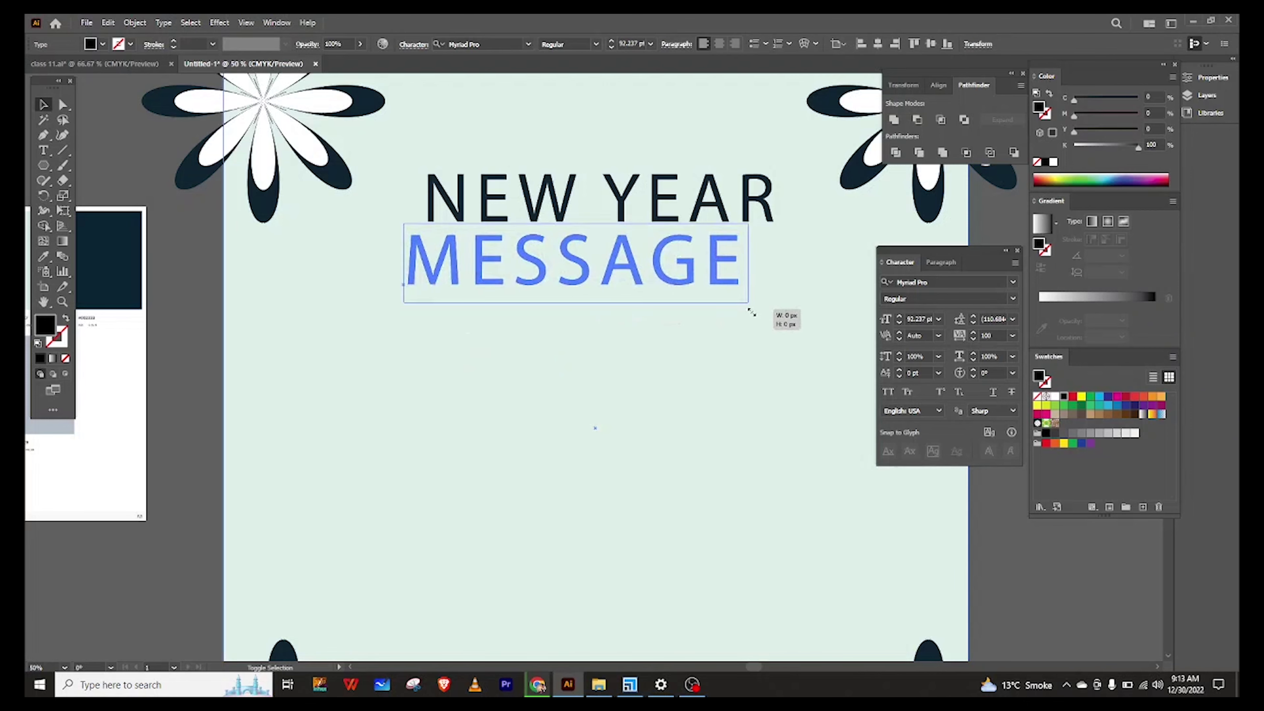
left_click(1012, 336)
left_click(1028, 438)
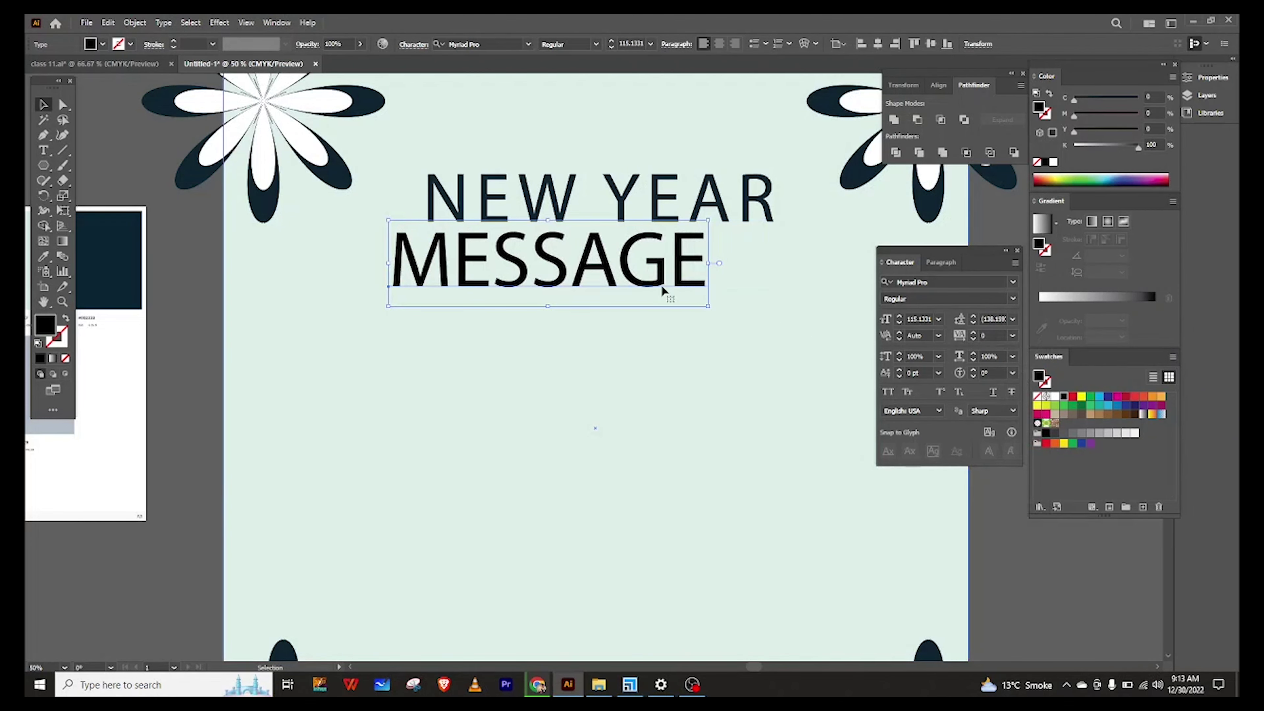
left_click_drag(626, 272, 686, 270)
Step: Underline NEW YEAR and resize it to align over MESSAGE
left_click(652, 207)
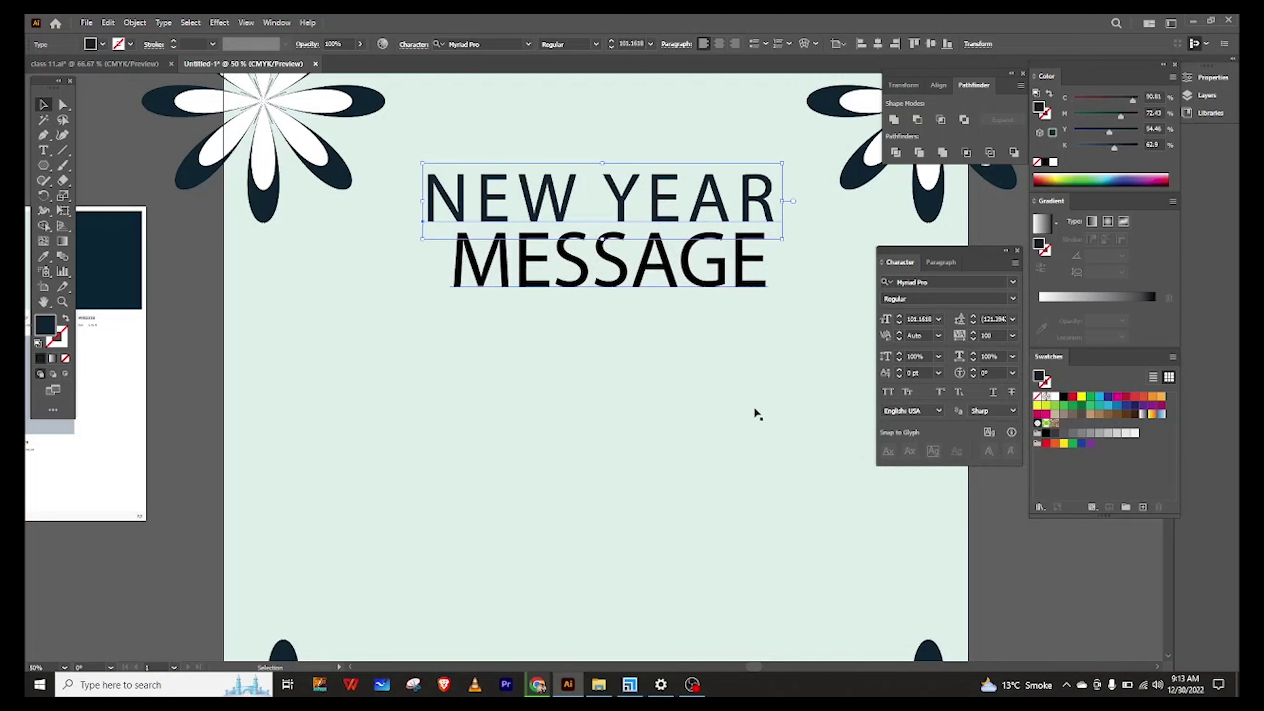
left_click(992, 393)
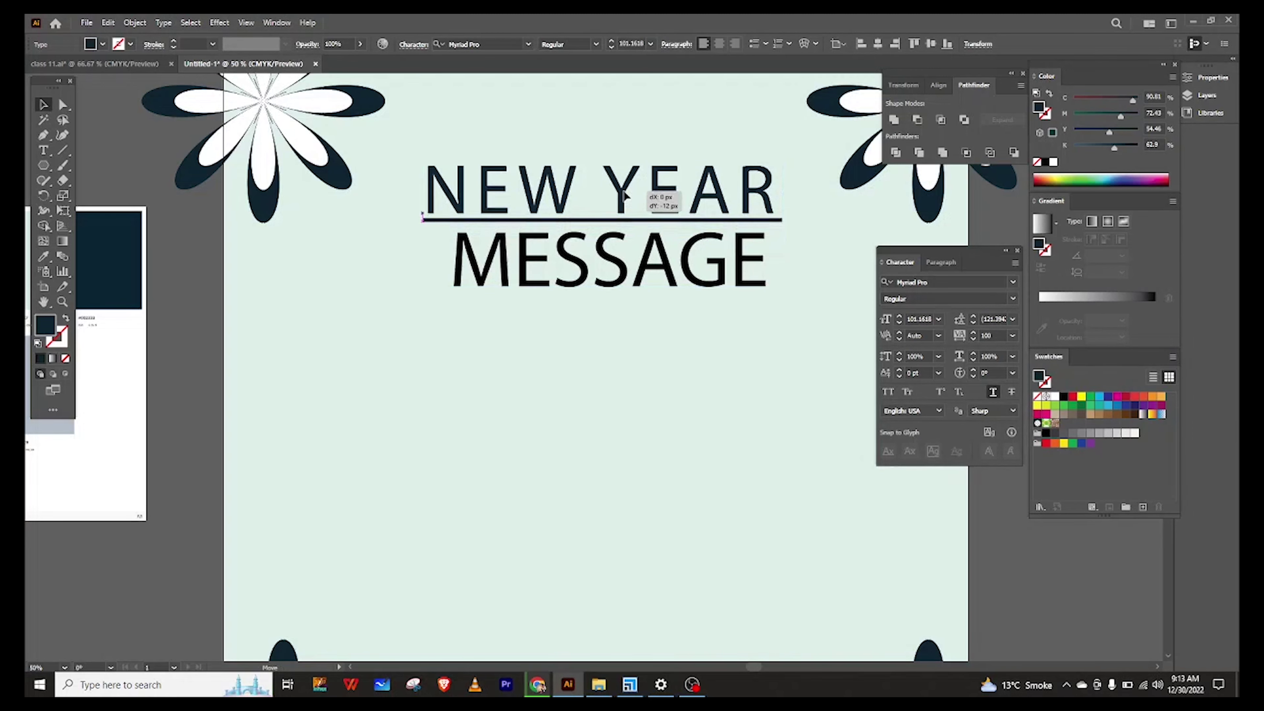
left_click_drag(783, 239, 766, 227)
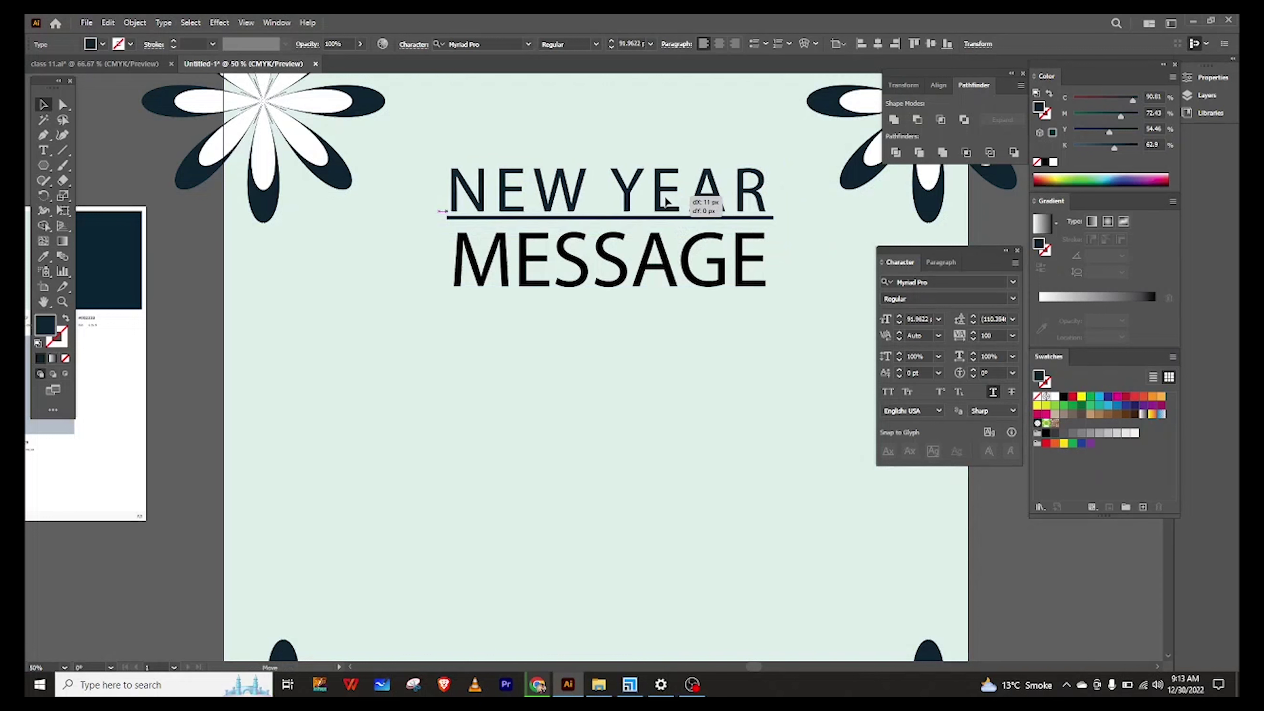
left_click_drag(671, 216, 682, 215)
Step: Try a white fill on MESSAGE, then undo it and deselect
left_click(606, 261)
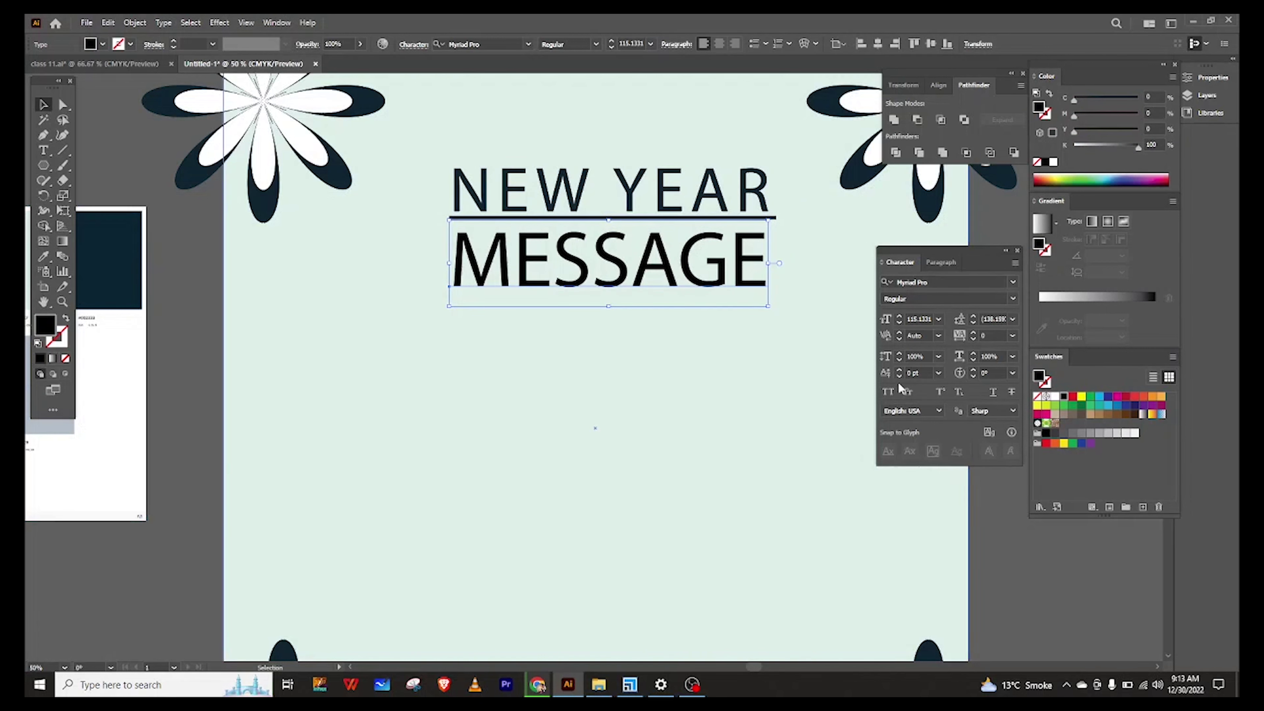
left_click(1057, 397)
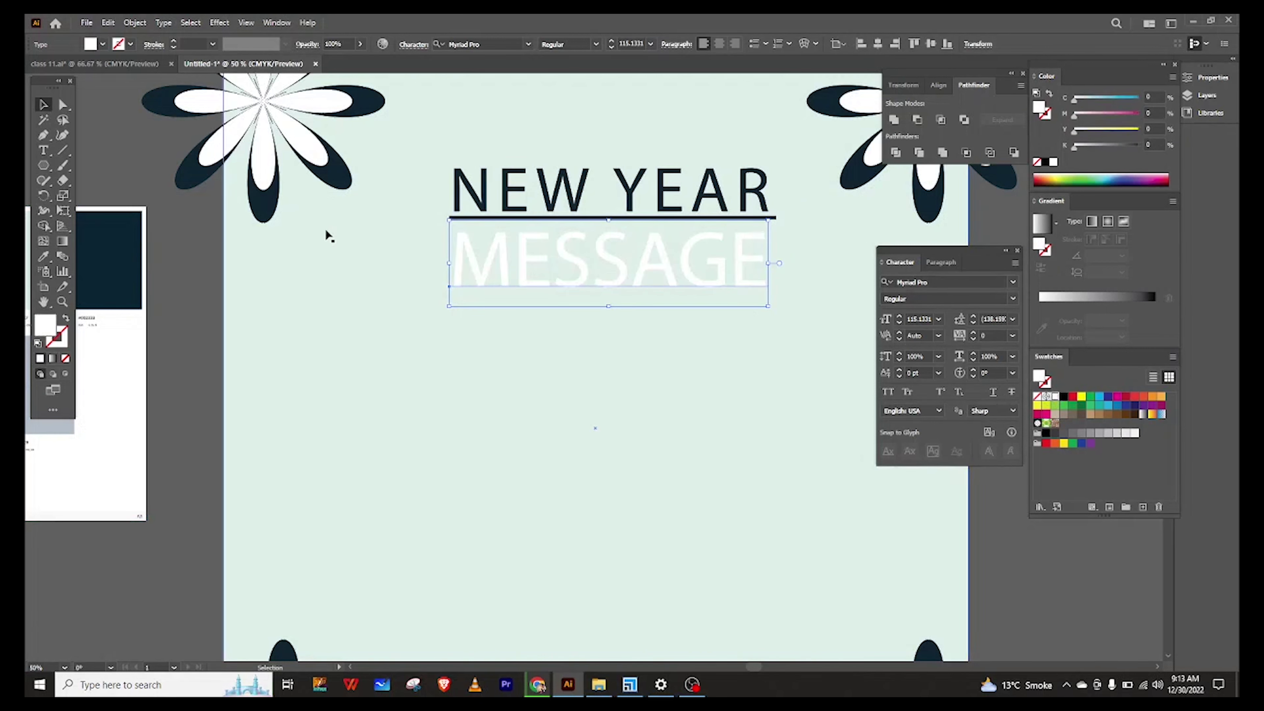
key("ctrl+z")
left_click(824, 430)
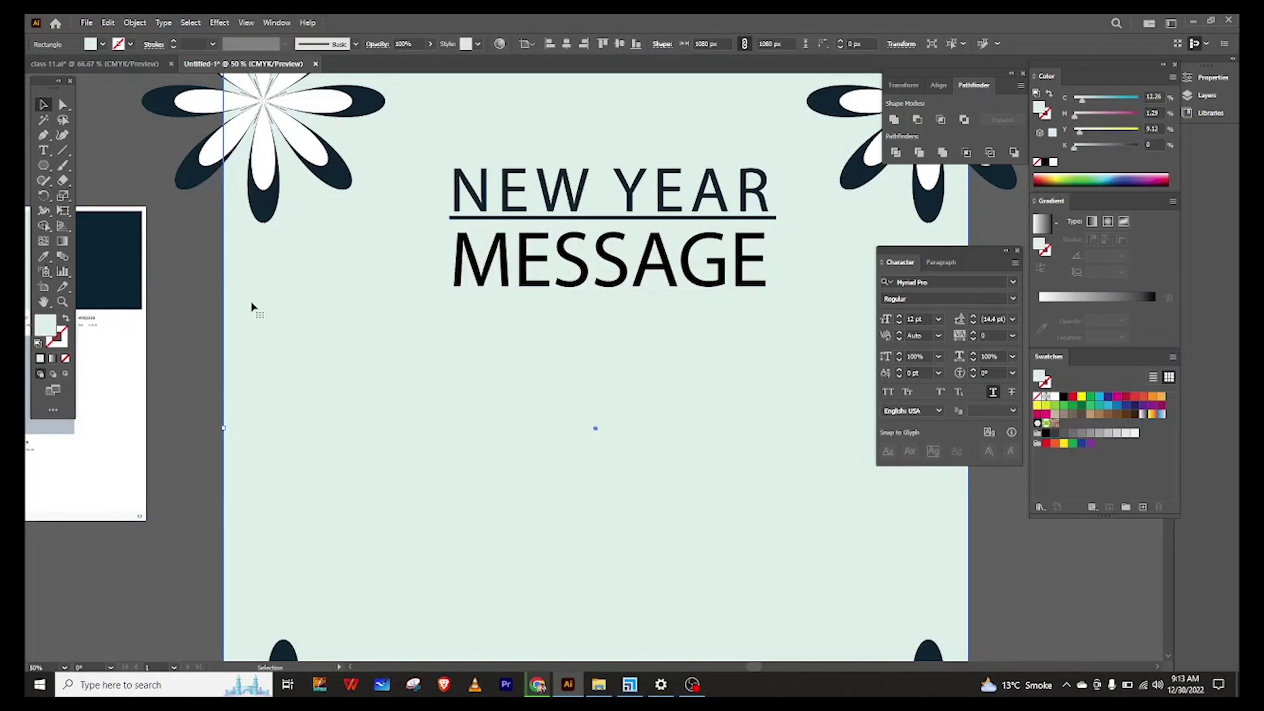
Step: Duplicate NEW YEAR straight down and start deleting letters in the copy
left_click(583, 192)
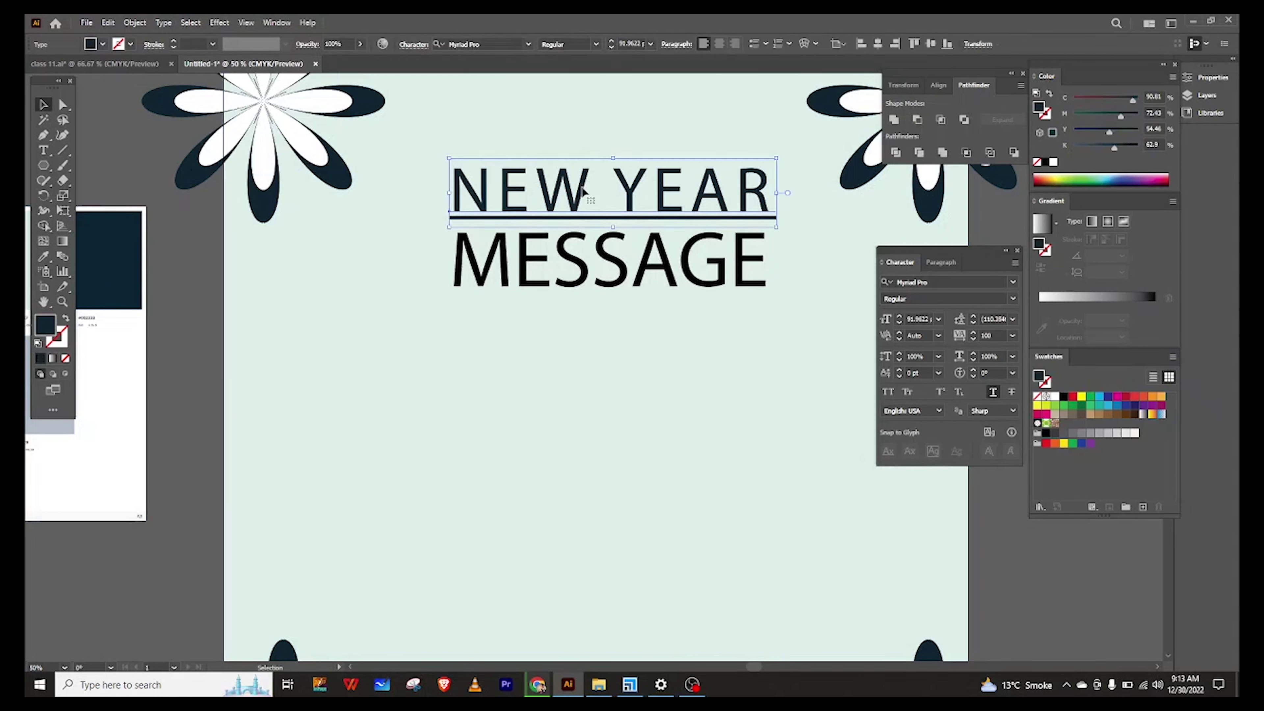
left_click_drag(639, 192, 633, 328)
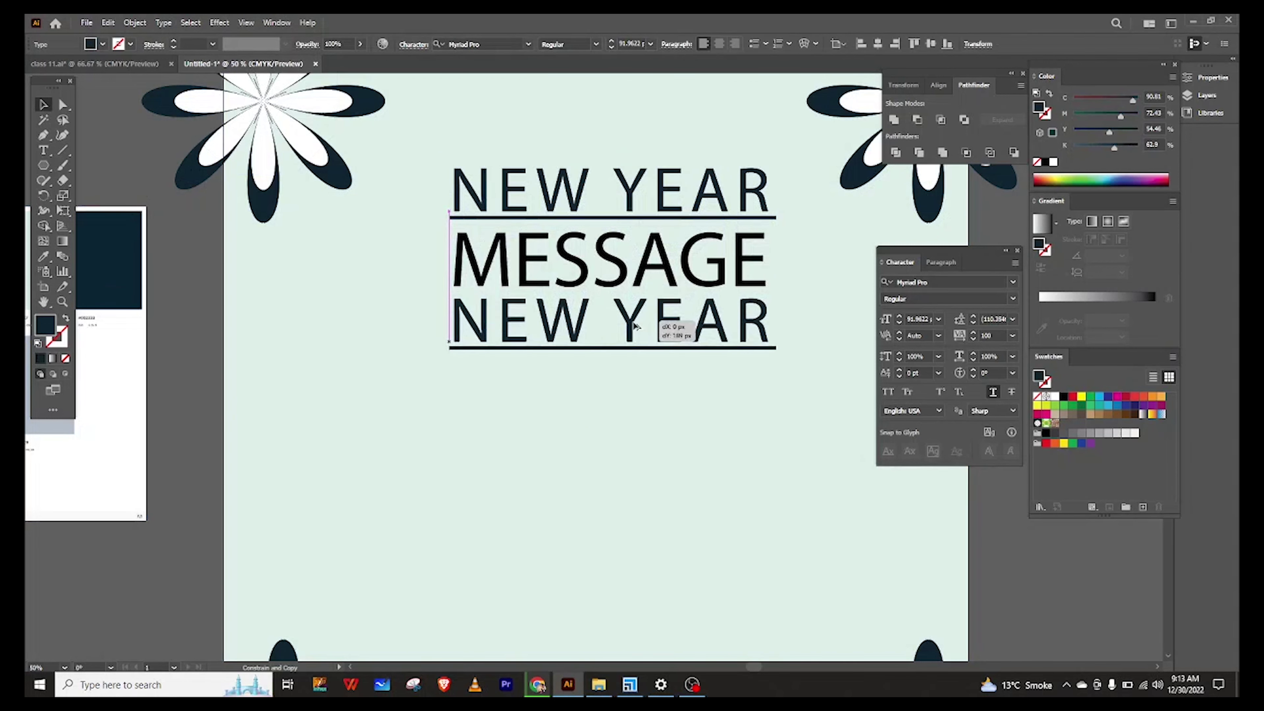
double_click(632, 328)
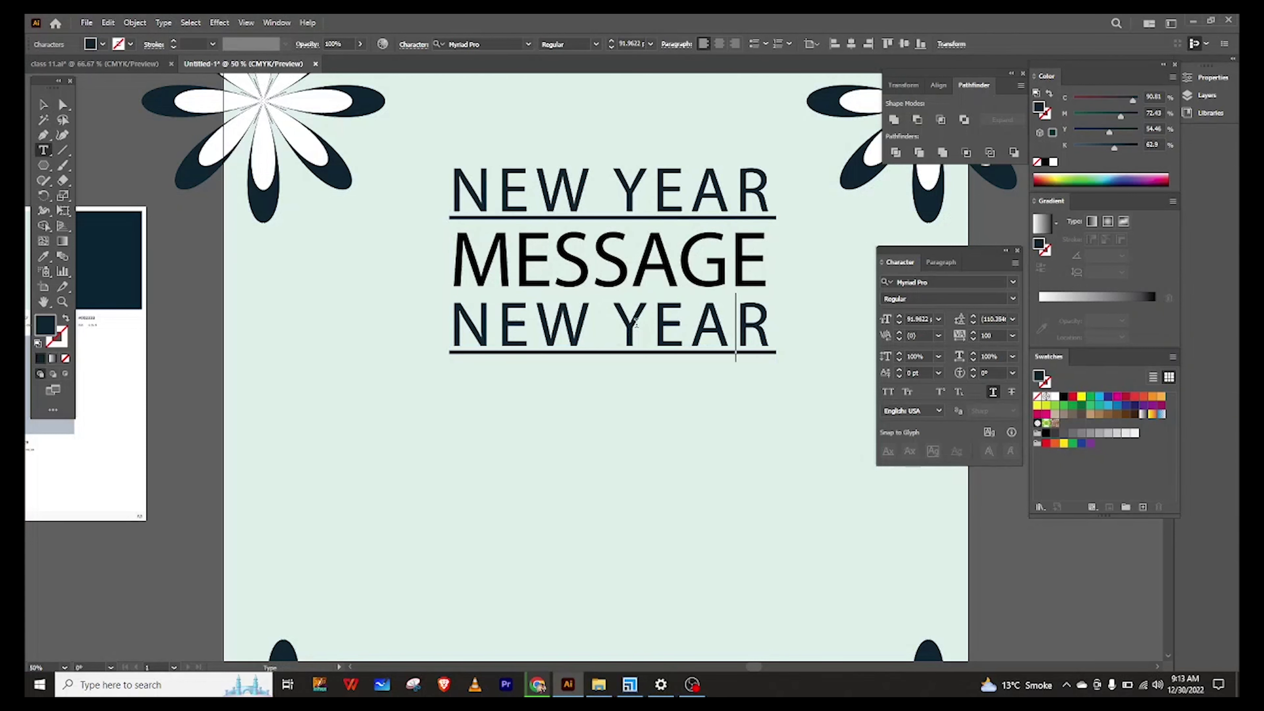
key("BackSpace")
key("BackSpace")
key("BackSpace")
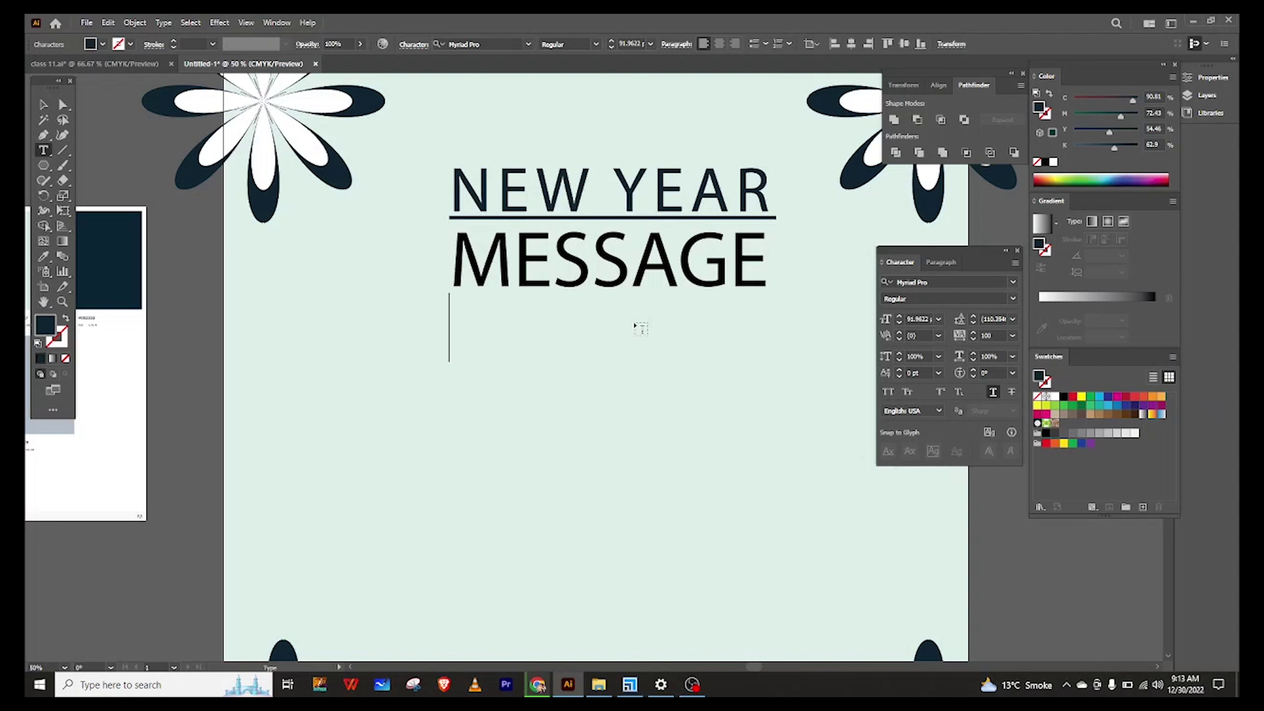
Step: Drop the MESSAGE heading straight down below NEW YEAR
scroll(635, 327, "down", 1, "alt")
scroll(635, 326, "down", 1, "alt")
scroll(620, 299, "up", 2, "alt")
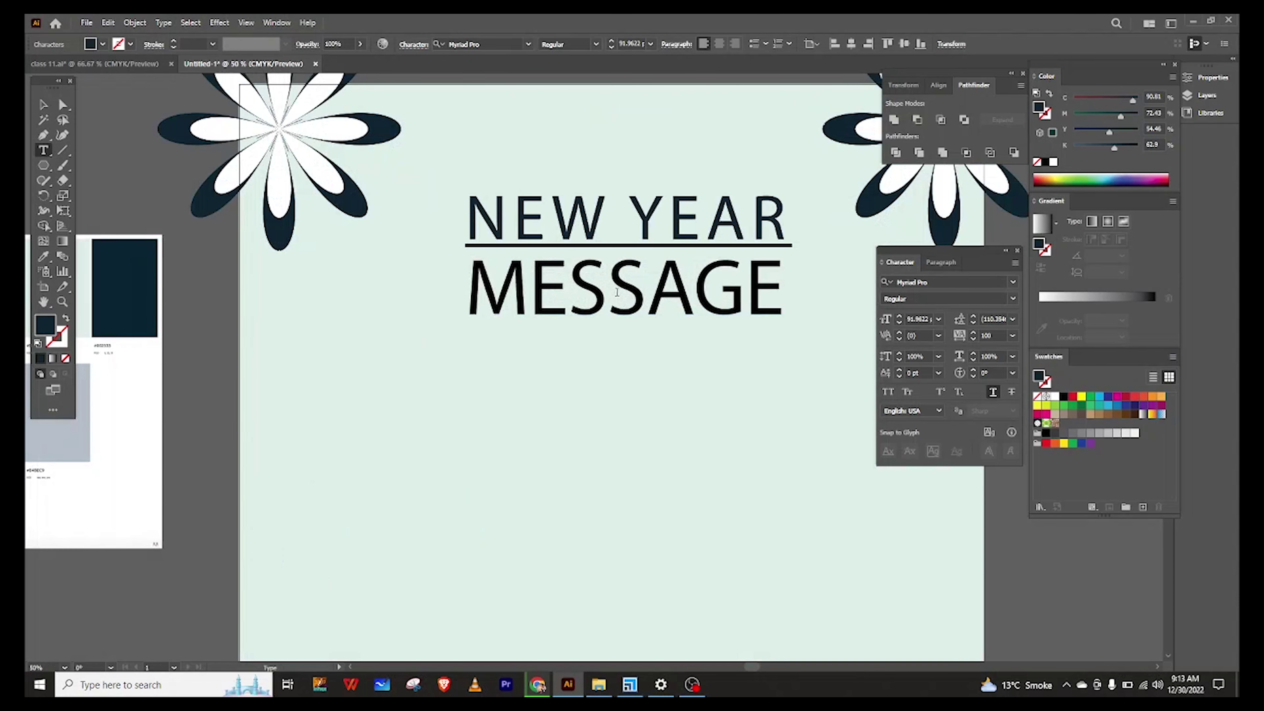
left_click(41, 93)
left_click_drag(600, 302, 600, 385)
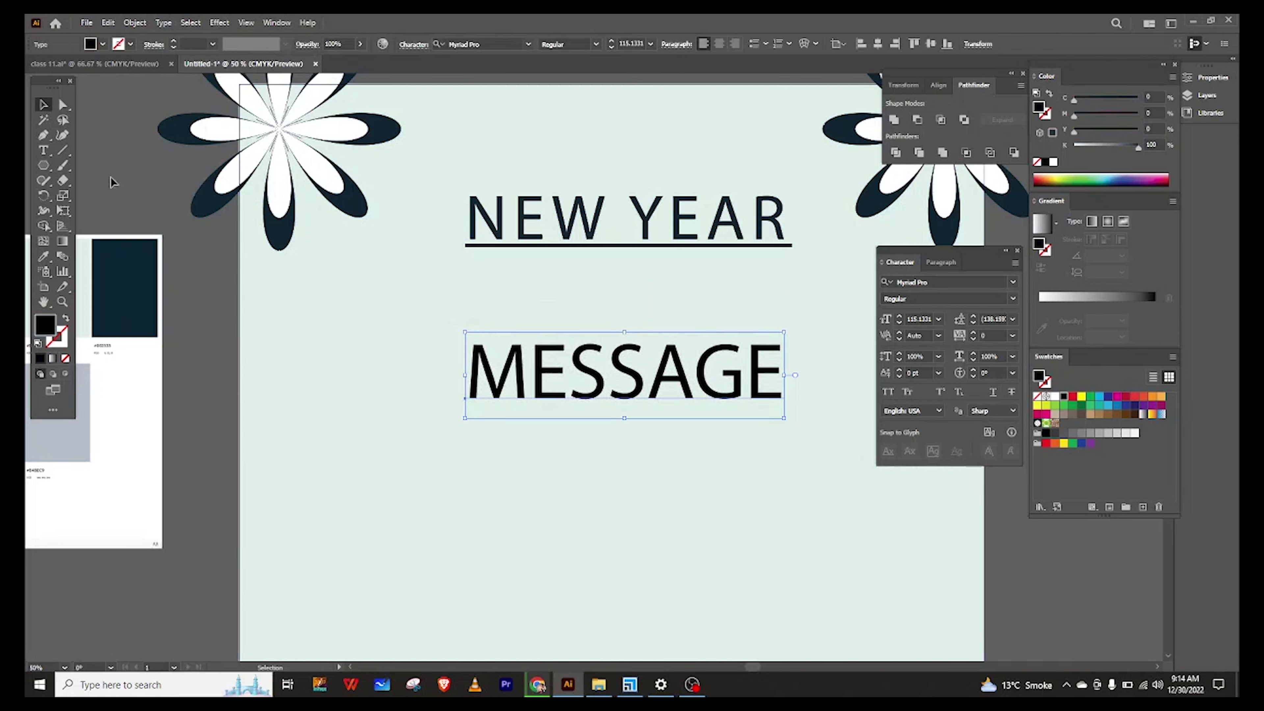
Step: Type 2023, enlarge it and place it between NEW YEAR and MESSAGE
left_click(44, 150)
left_click(325, 307)
type("2023")
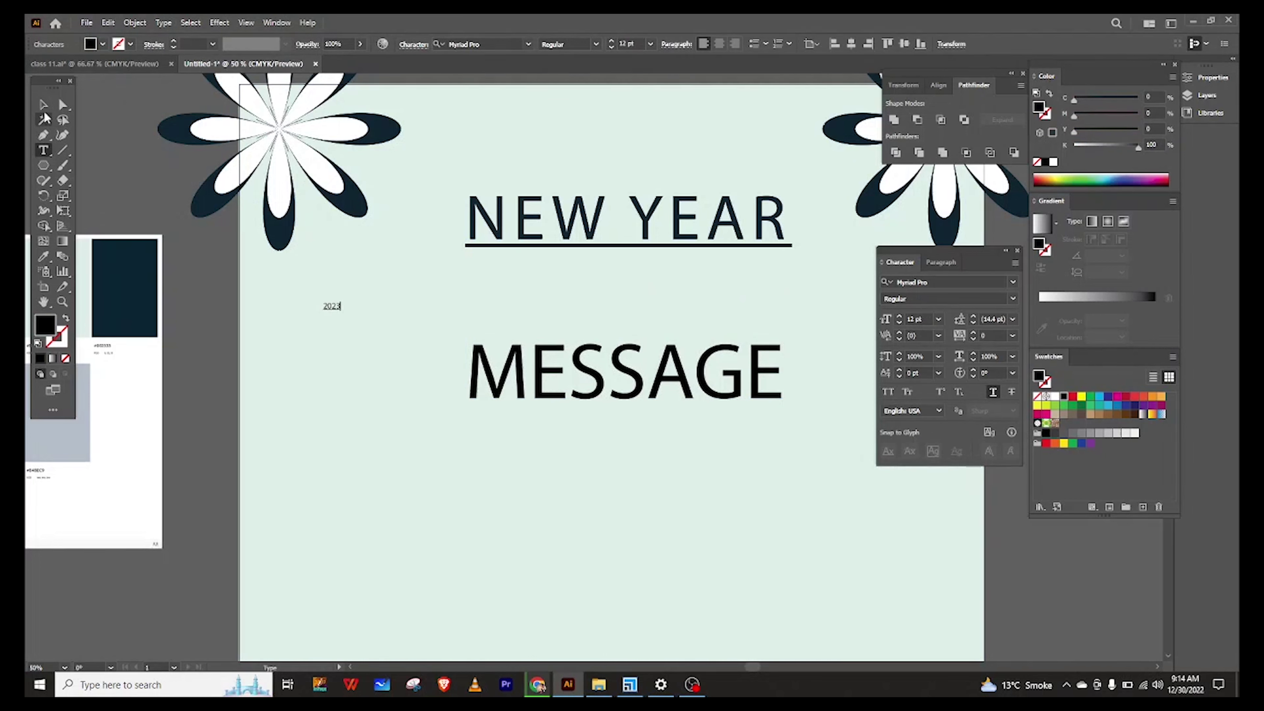
key("Escape")
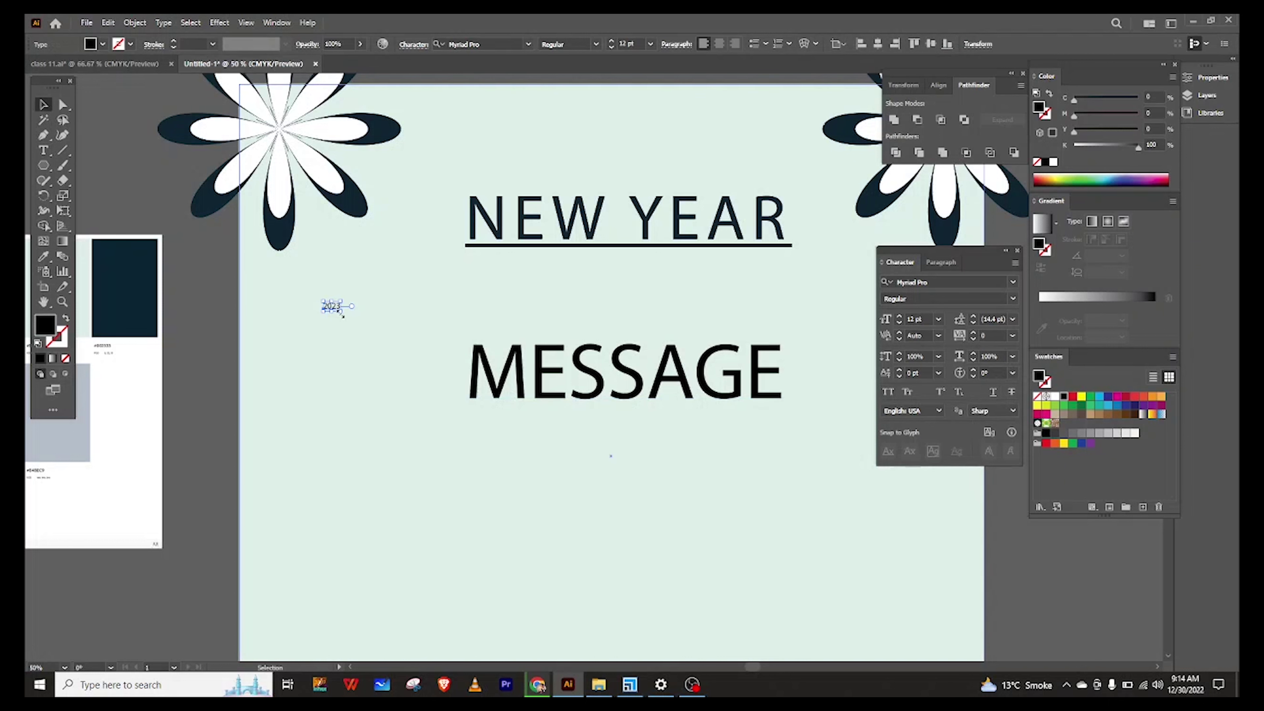
left_click_drag(342, 315, 451, 351)
left_click_drag(457, 308, 669, 295)
Step: Strike through 2023, nudge MESSAGE down slightly and recolour it dark navy
left_click(736, 221)
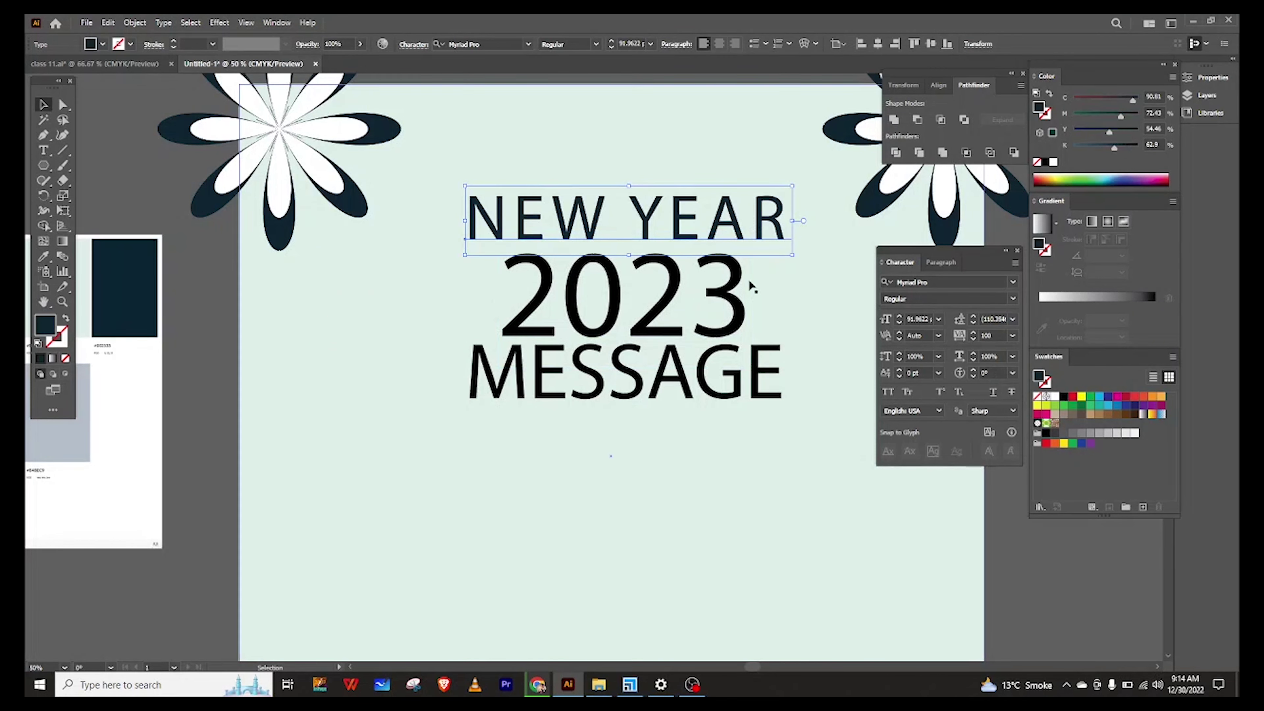
left_click(744, 303)
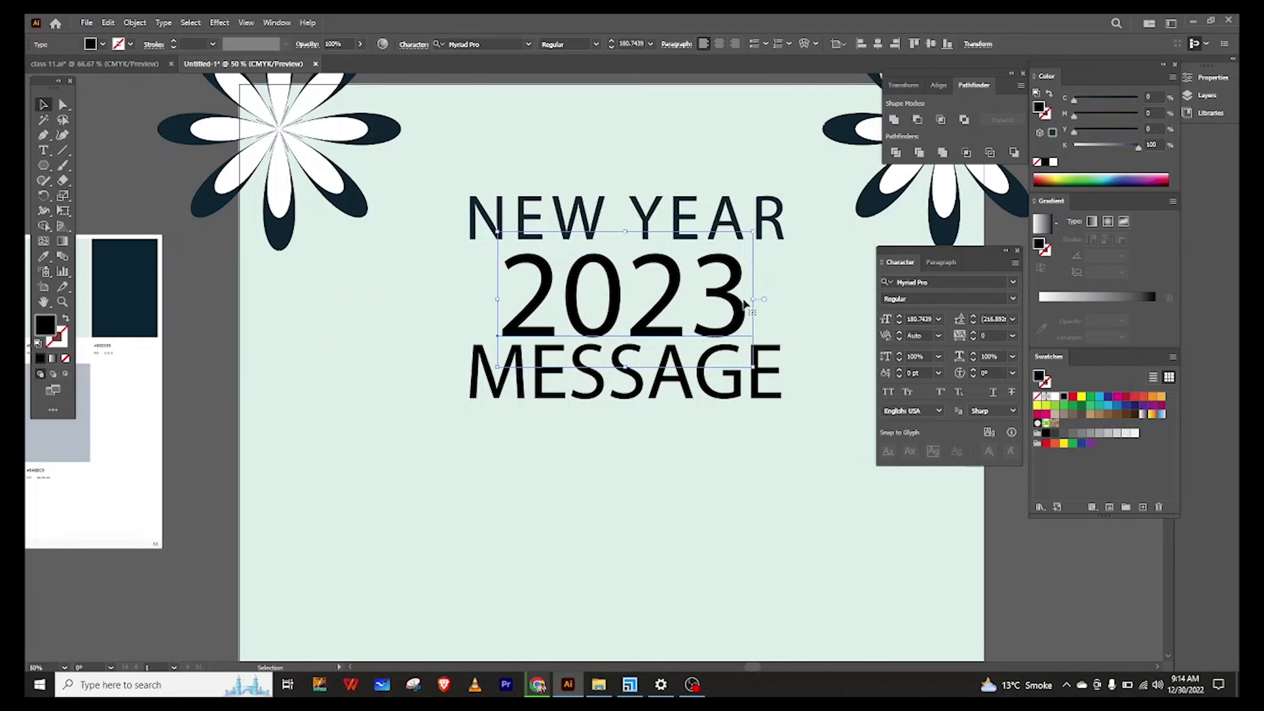
left_click(219, 283)
left_click_drag(632, 376, 627, 384)
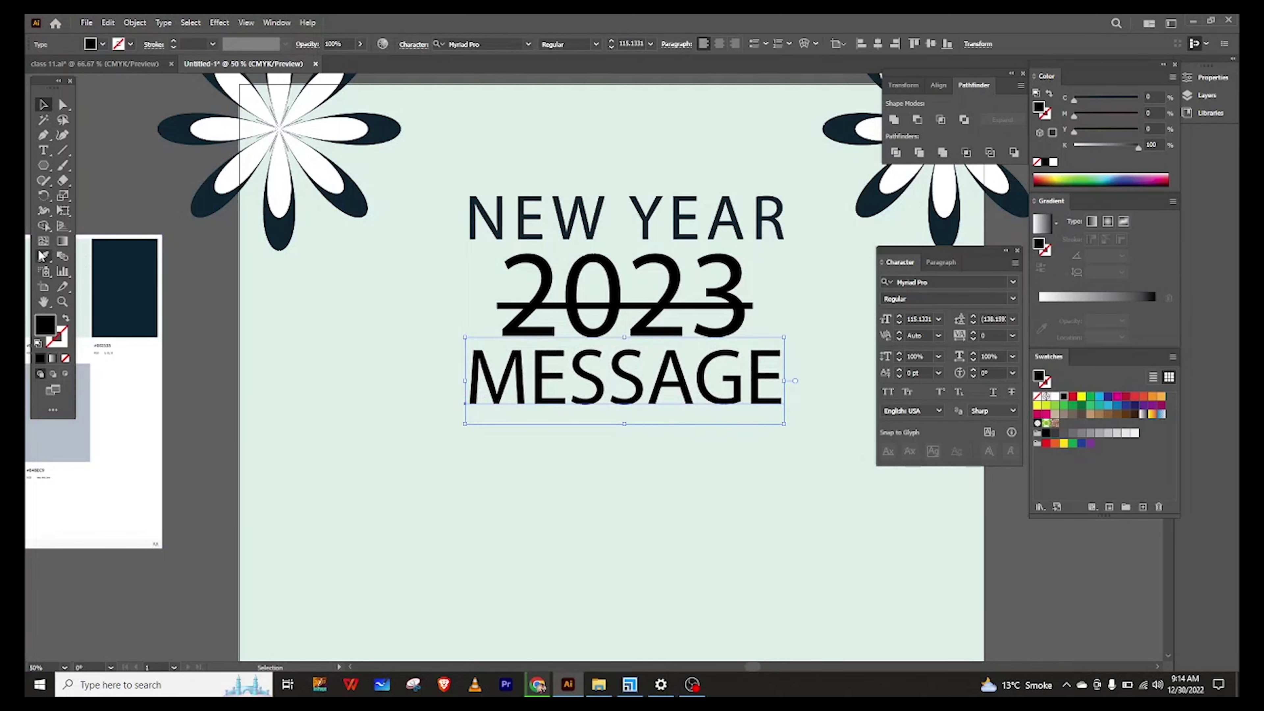
left_click(115, 269)
key("v")
left_click(453, 286)
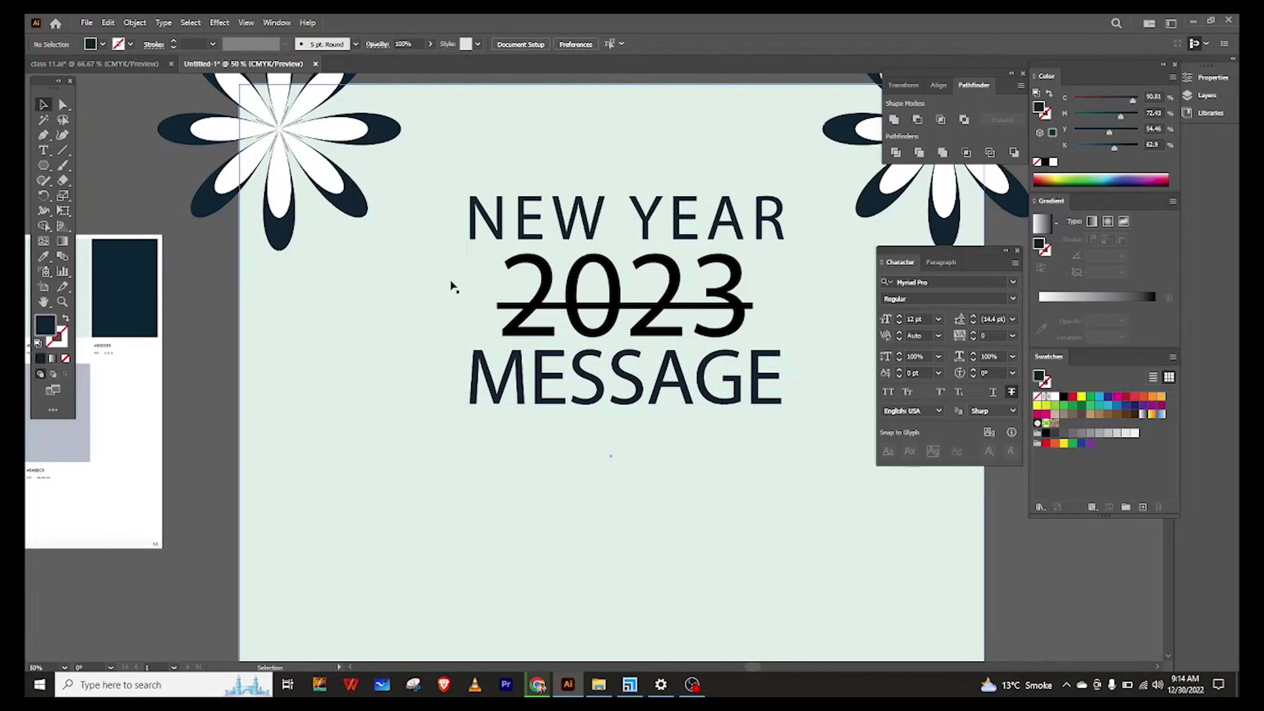
scroll(494, 290, "down", 1)
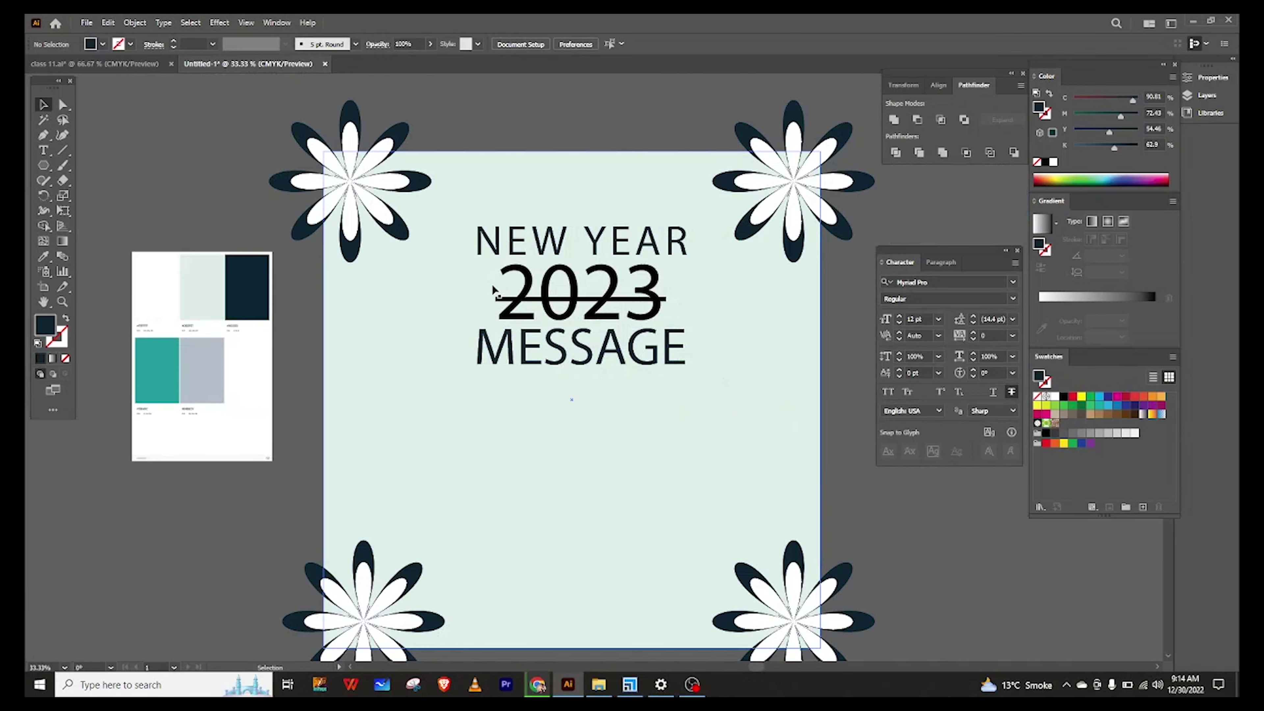
Step: Fill the background rectangle with the palette's teal
left_click(512, 285)
left_click(487, 243, "shift")
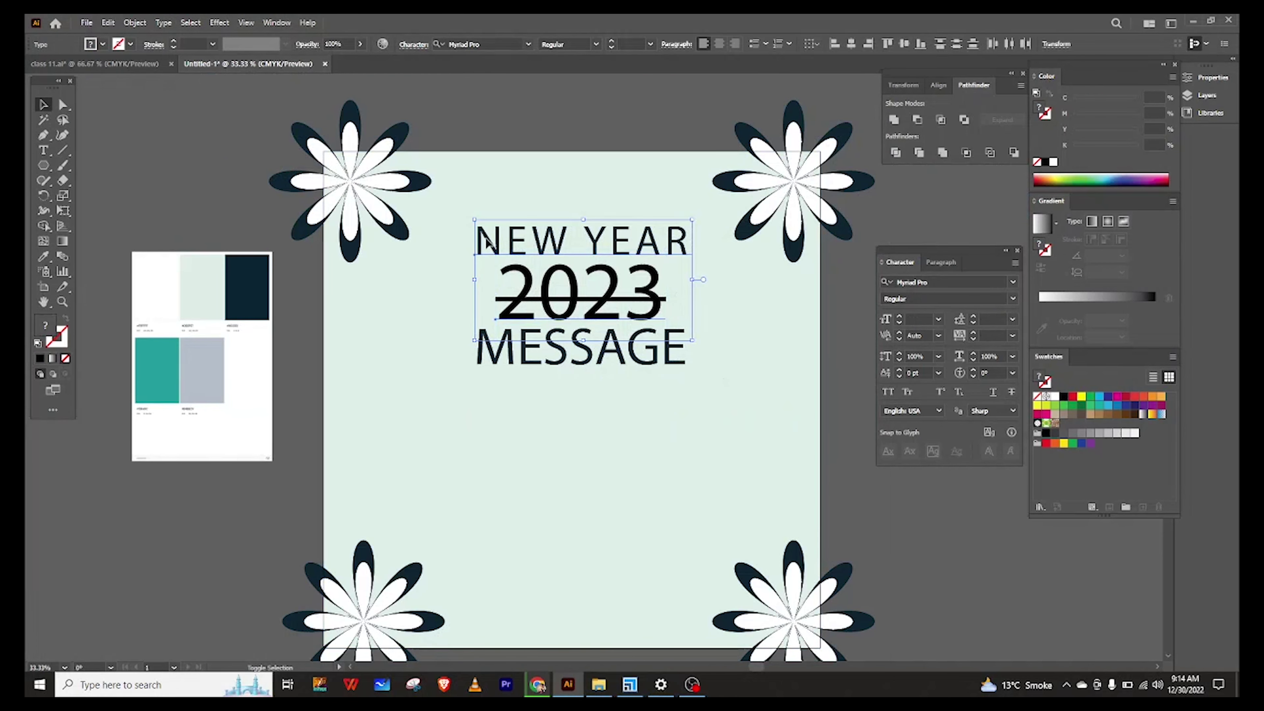
left_click(459, 373)
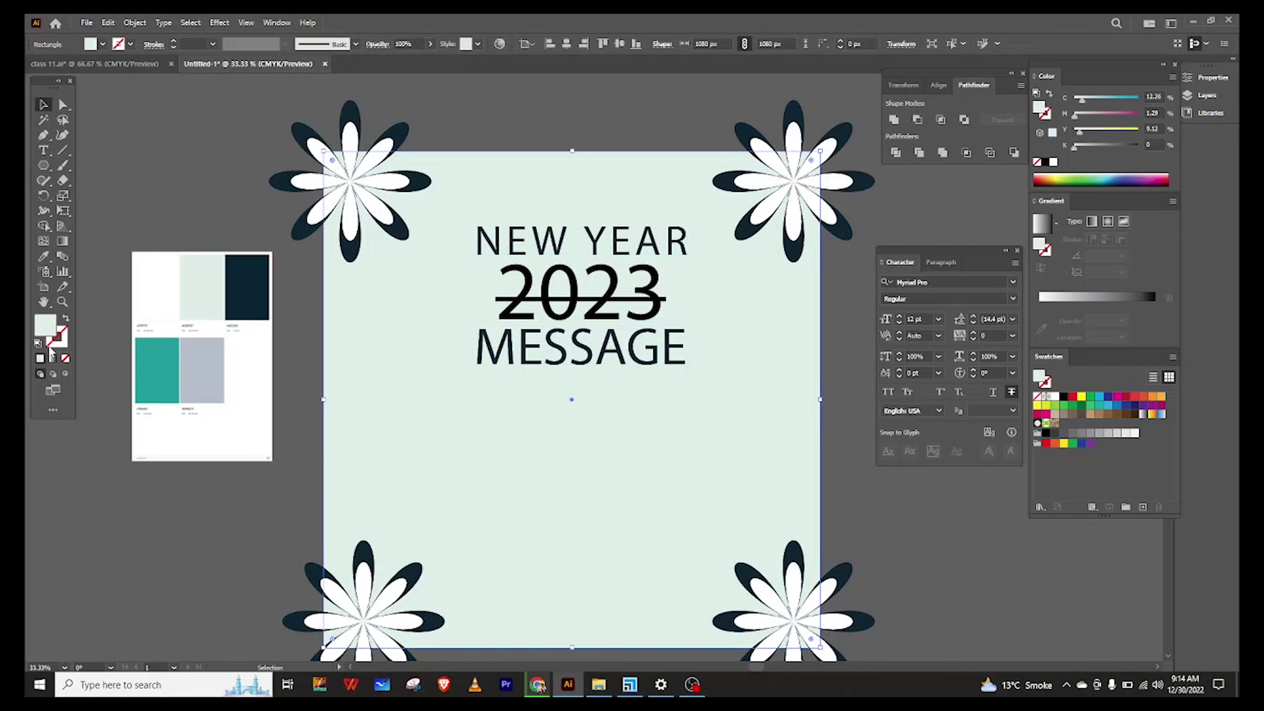
left_click(43, 257)
left_click(179, 367)
left_click(44, 106)
key("ctrl+shift+a")
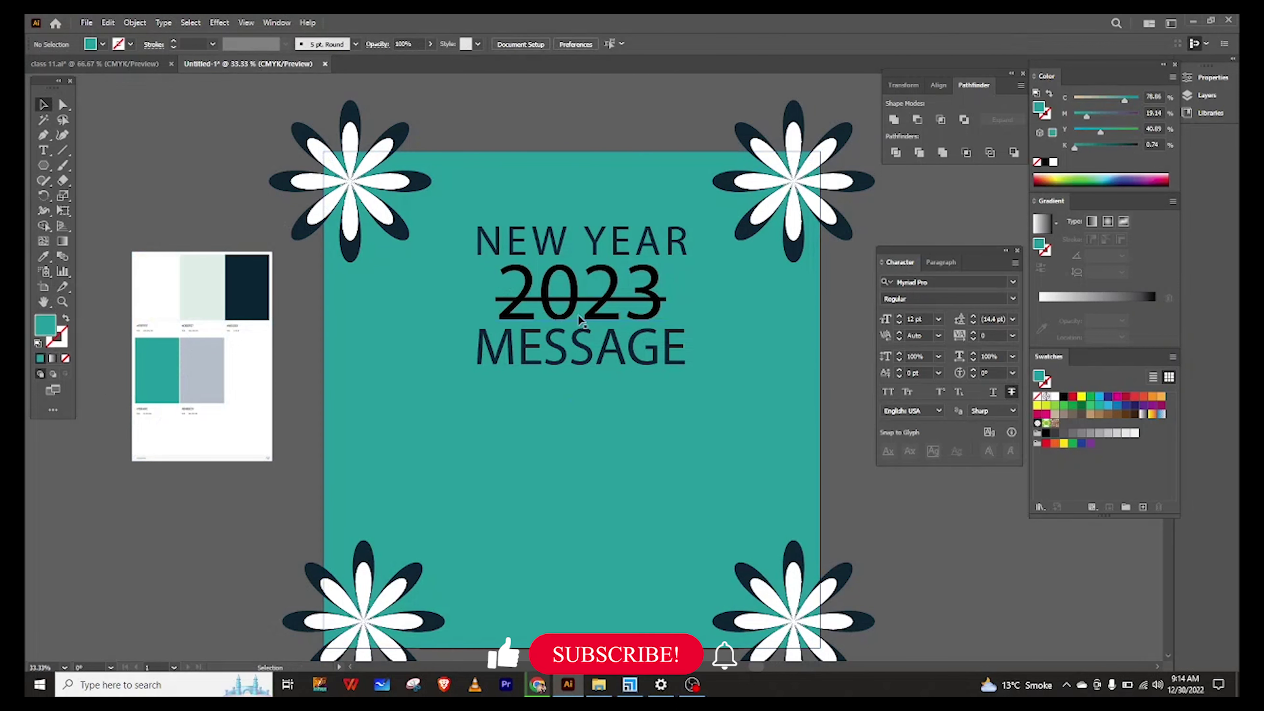
Step: Make the 2023 text white
left_click(573, 311)
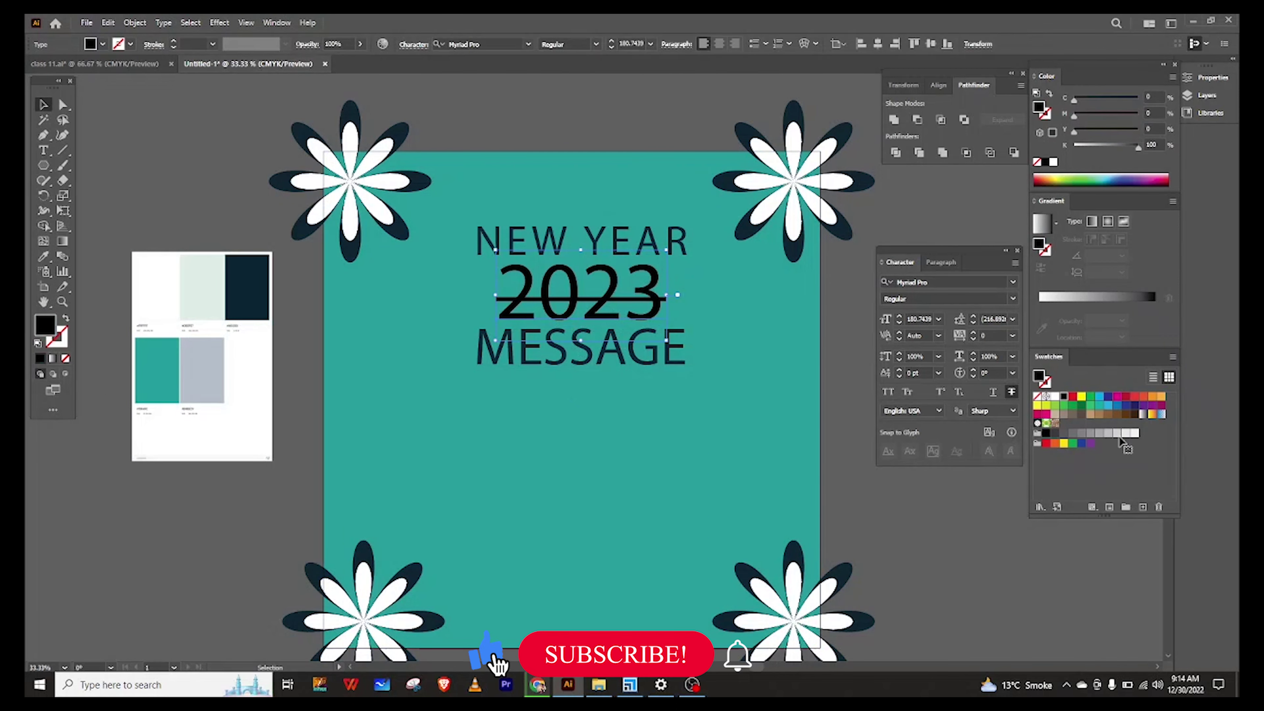
left_click(1054, 396)
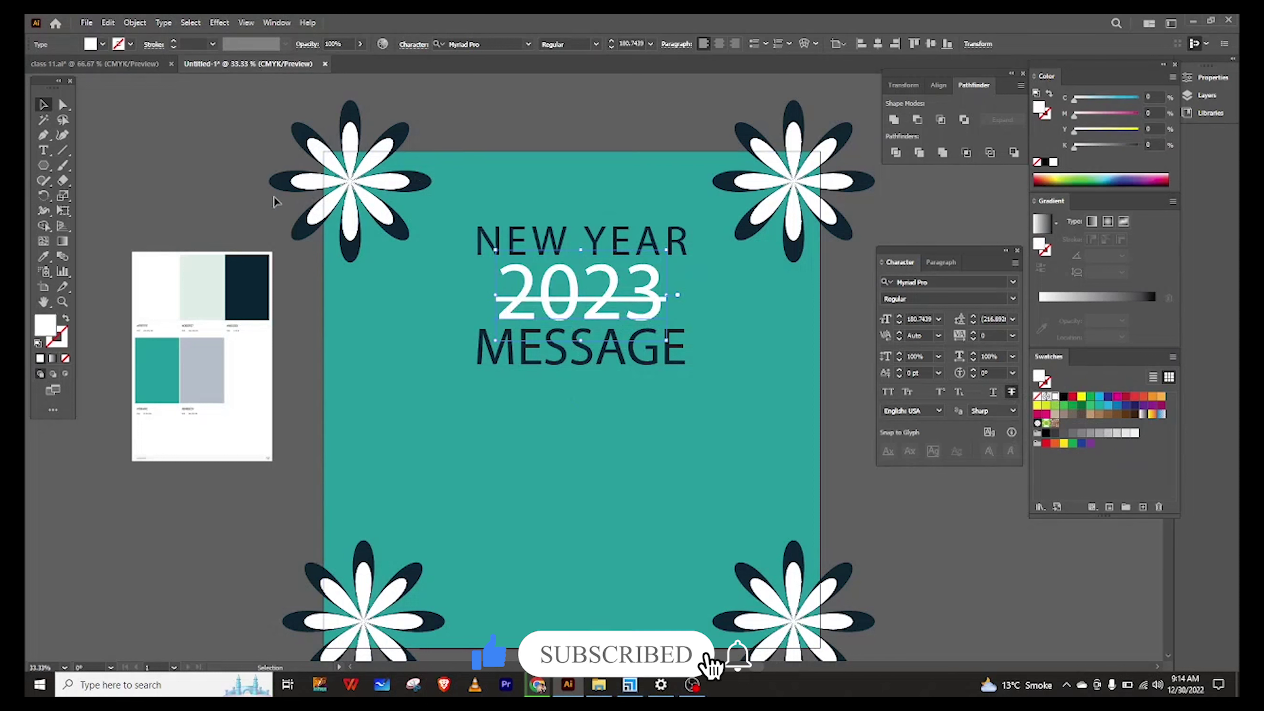
left_click(197, 162)
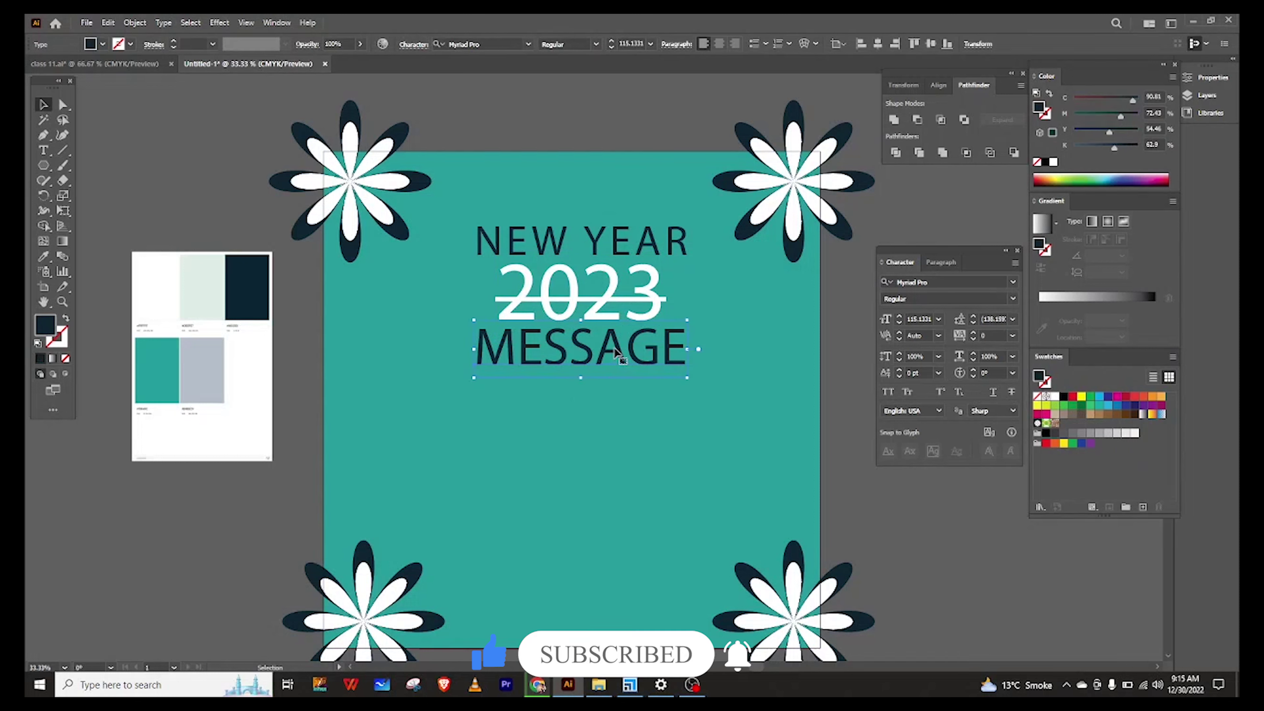
Step: Shrink the three heading lines slightly and shift them up and left
left_click(607, 302, "shift")
left_click(600, 241, "shift")
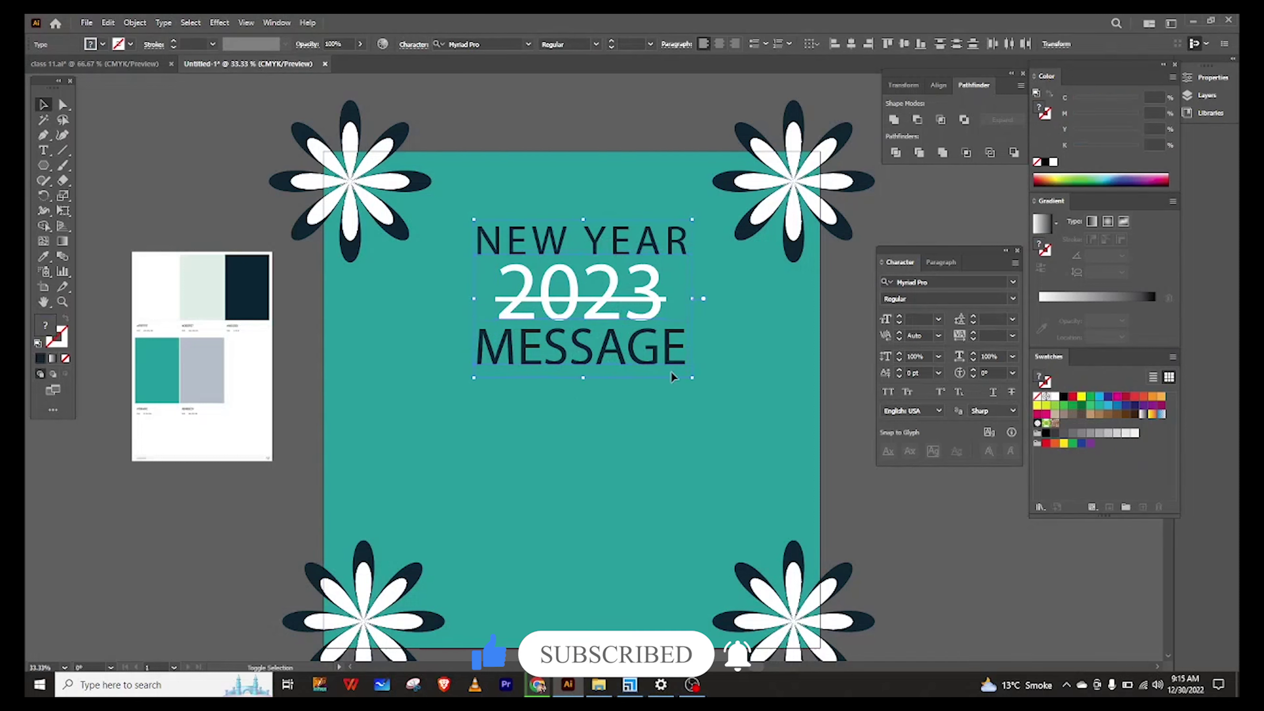
left_click_drag(692, 377, 662, 356)
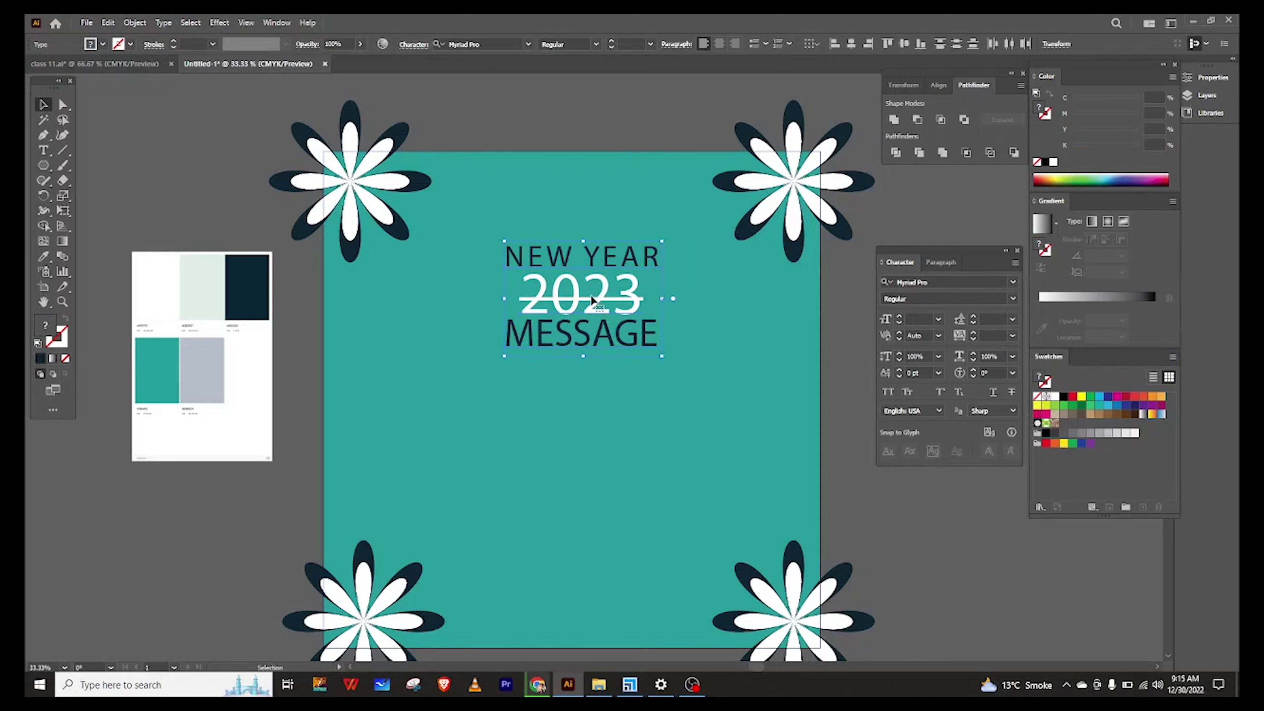
left_click_drag(592, 299, 578, 285)
left_click(458, 369)
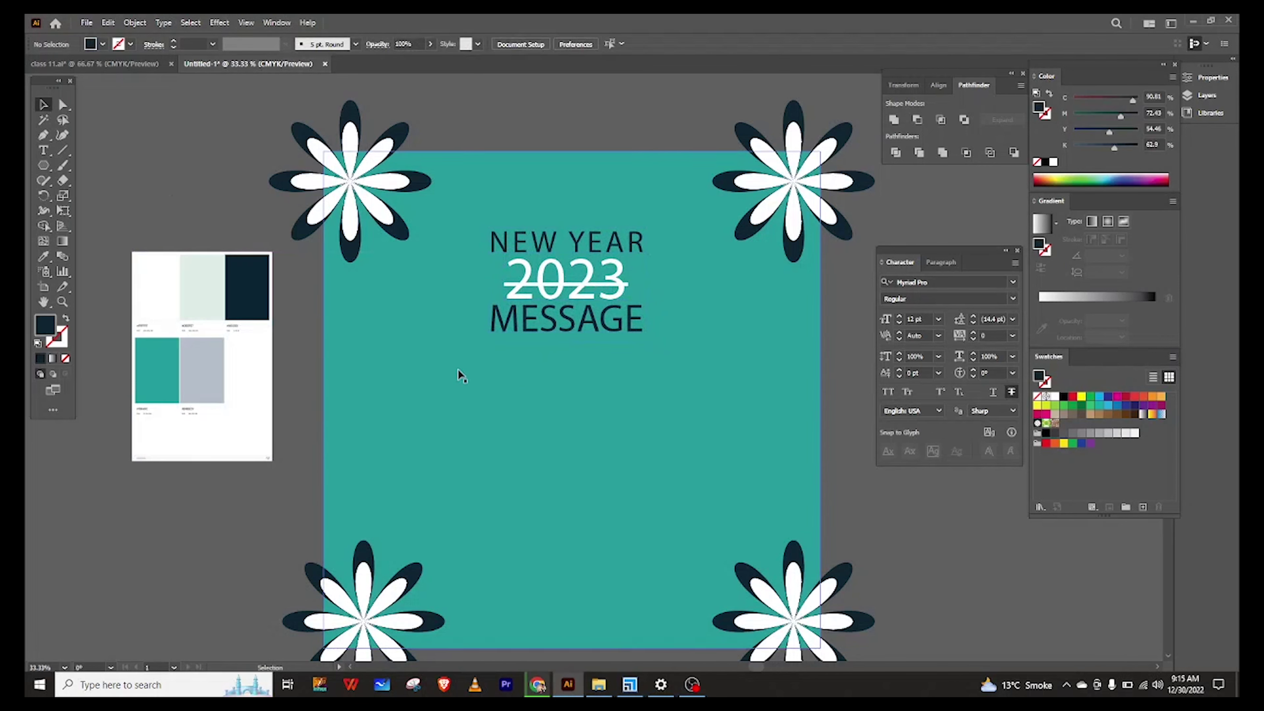
Step: Type the solar New Year message line below the heading
key("t")
left_click(479, 408)
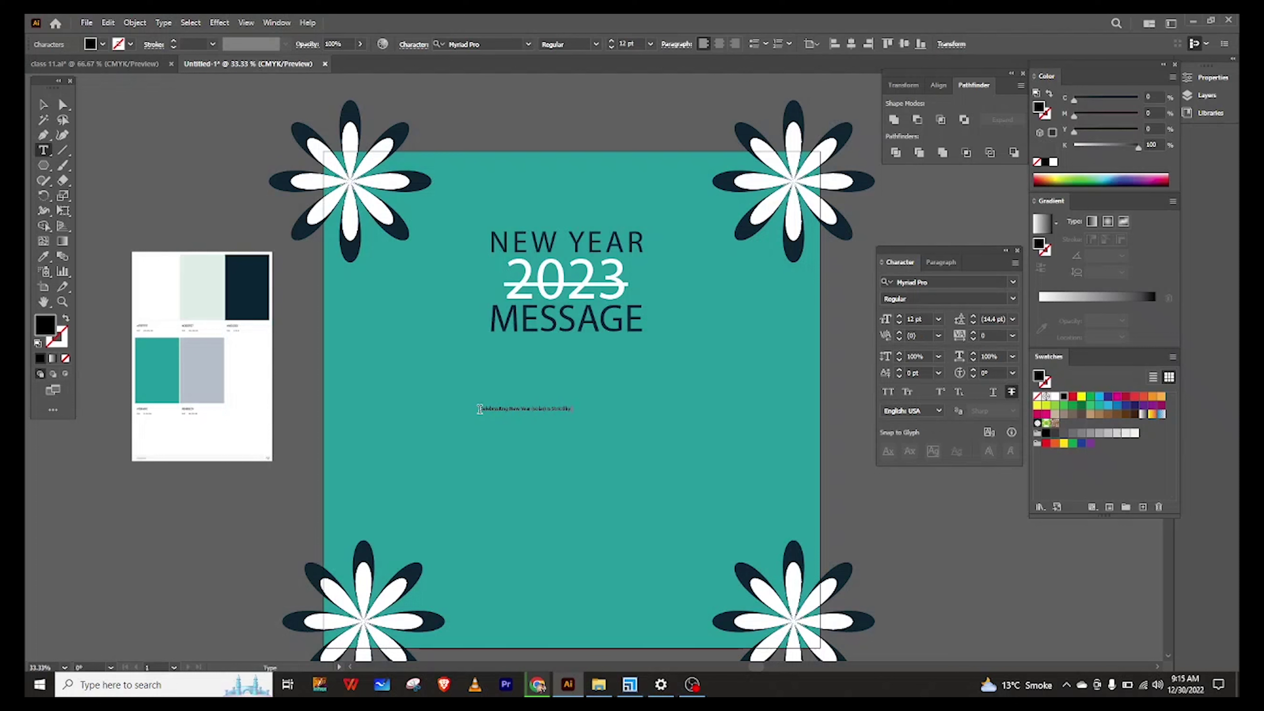
type("related")
key("Escape")
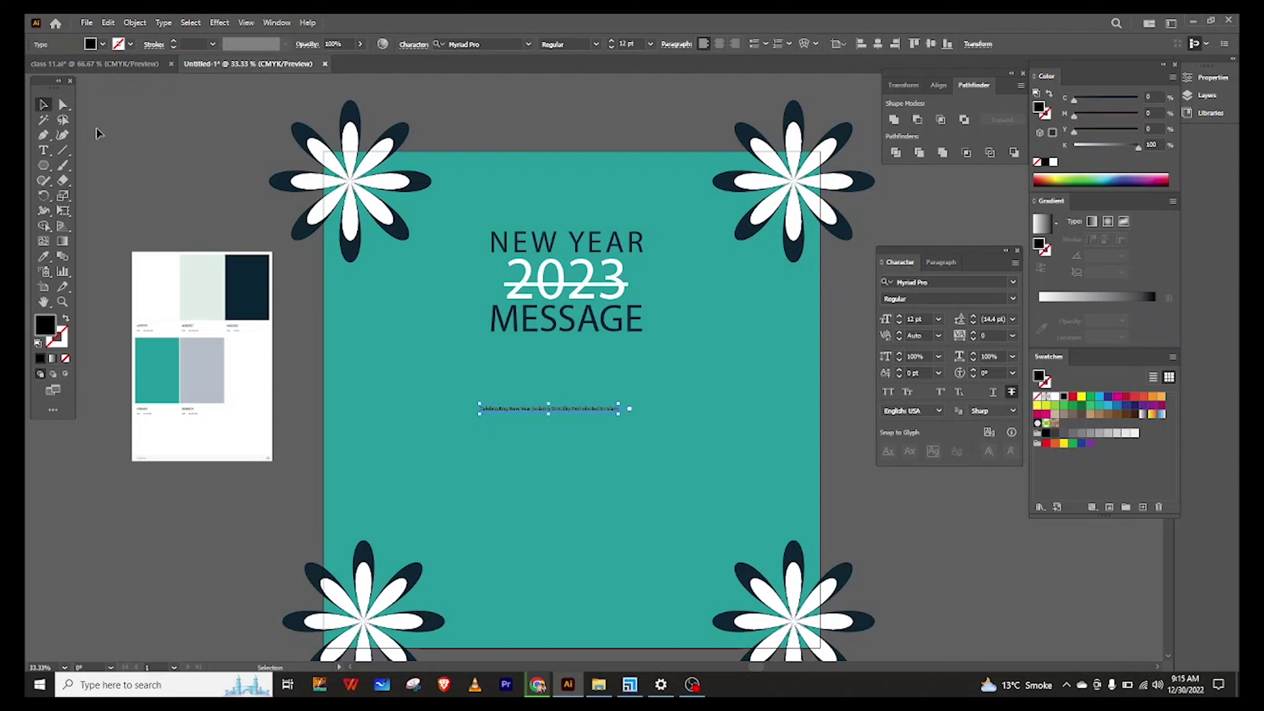
mouse_move(580, 409)
left_mouse_down()
mouse_move(574, 392)
mouse_move(742, 485)
left_mouse_up()
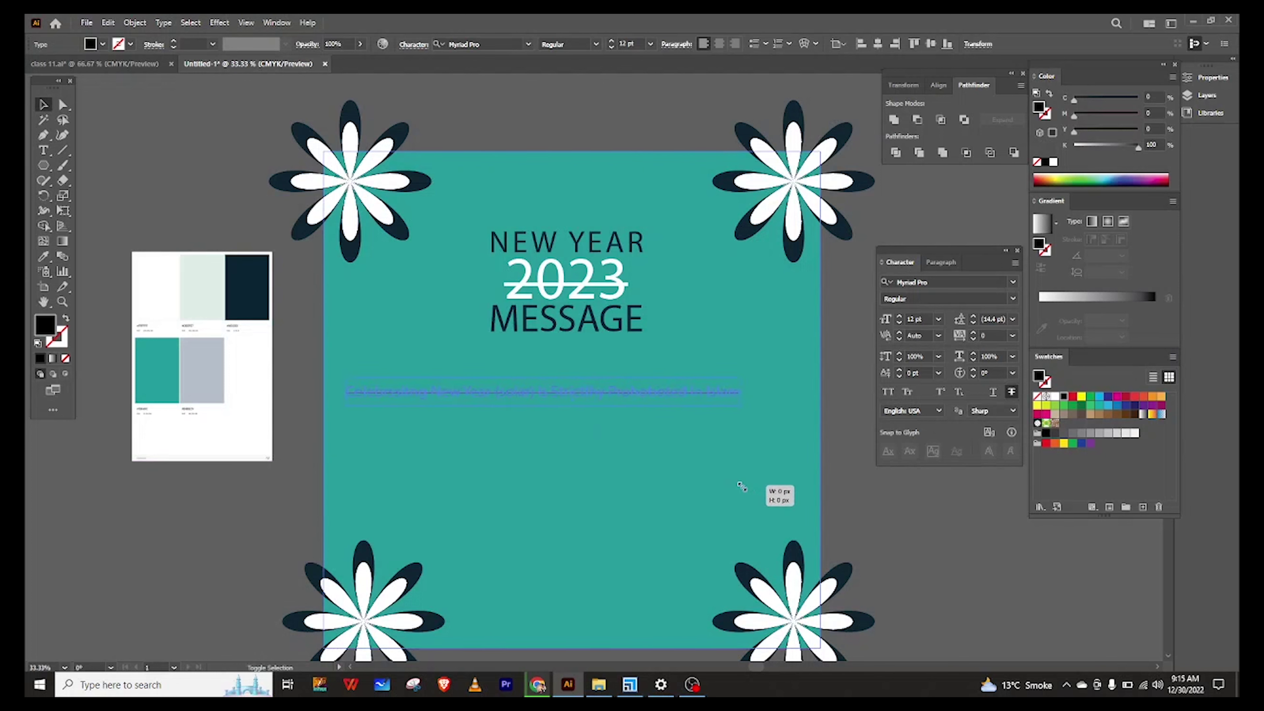
Step: Remove the message's strikethrough, set it to 72 pt and move it onto the artboard
left_click(1012, 392)
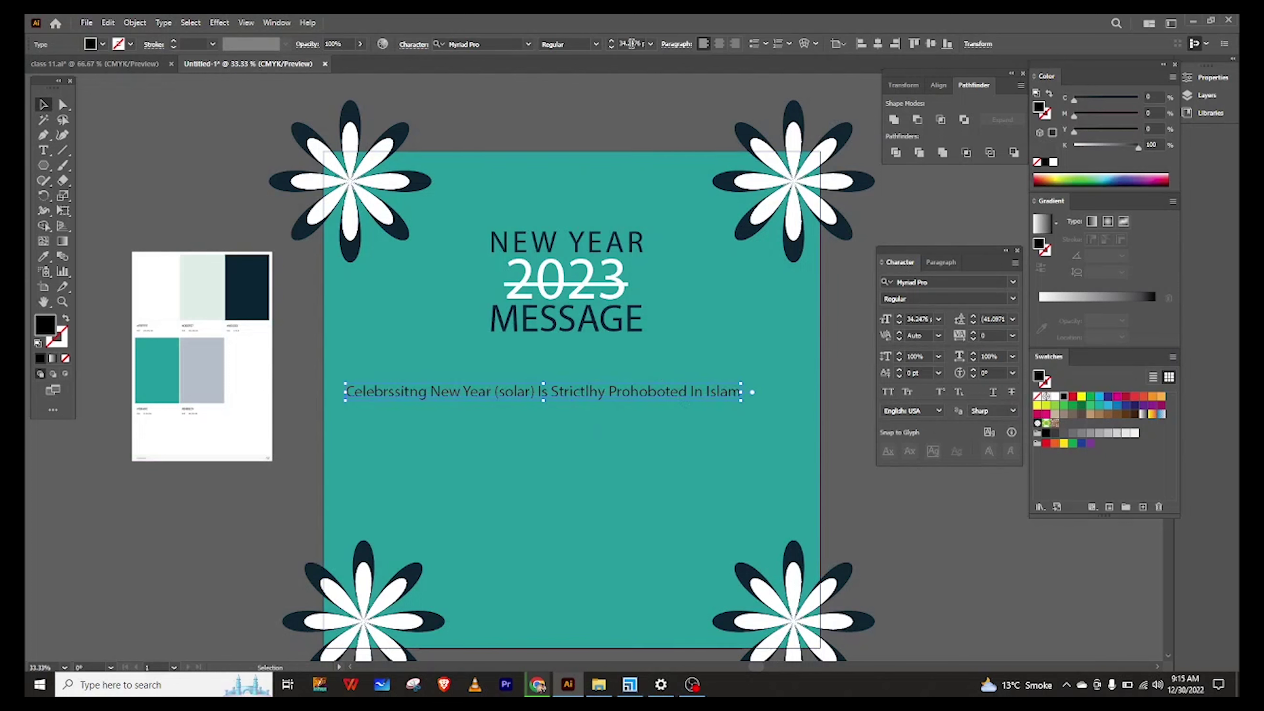
left_click(650, 43)
left_click(656, 269)
left_click_drag(769, 393, 732, 388)
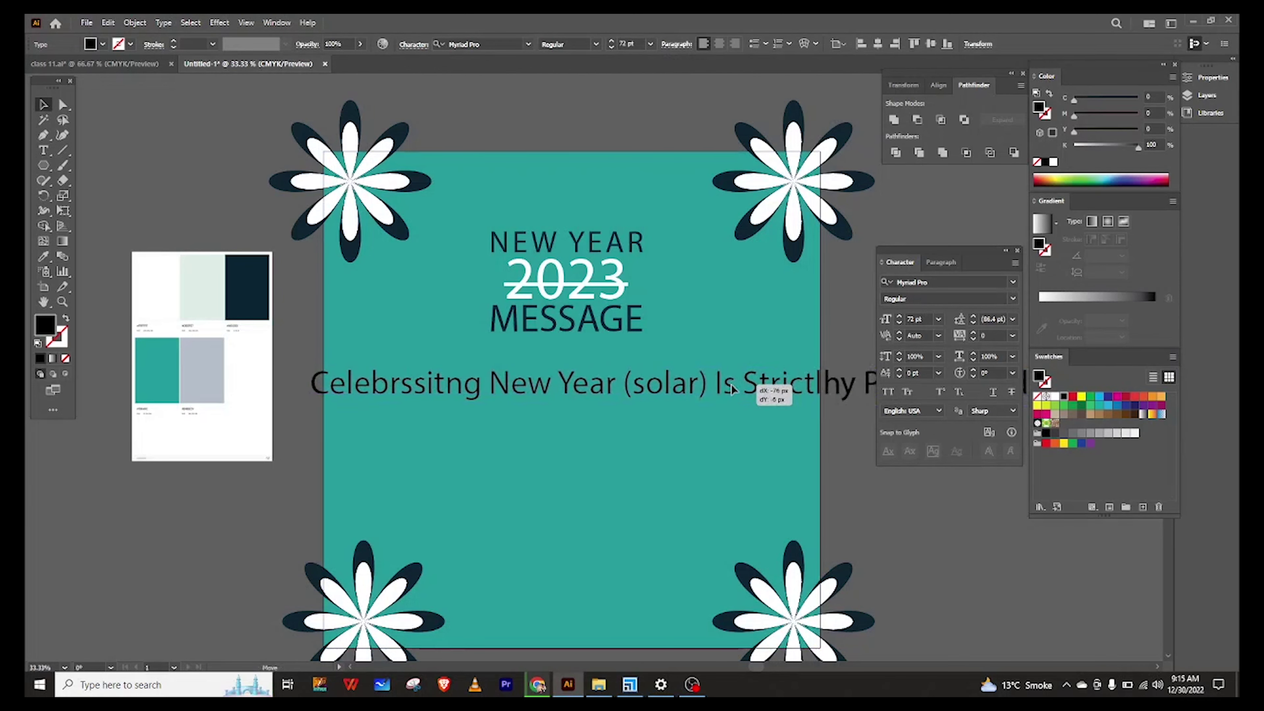
Step: Break the message before 'Is' and cut '(solar)' from its old spot
double_click(727, 384)
key("Return")
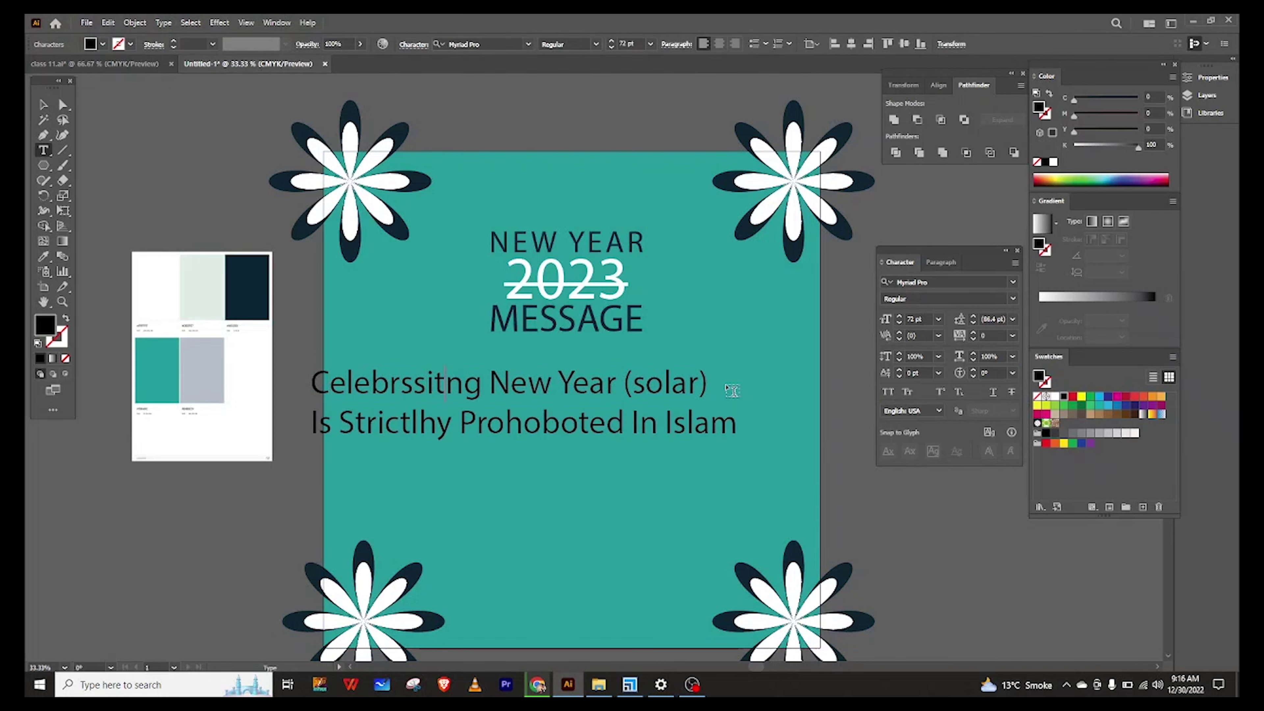
left_click_drag(700, 393, 622, 388)
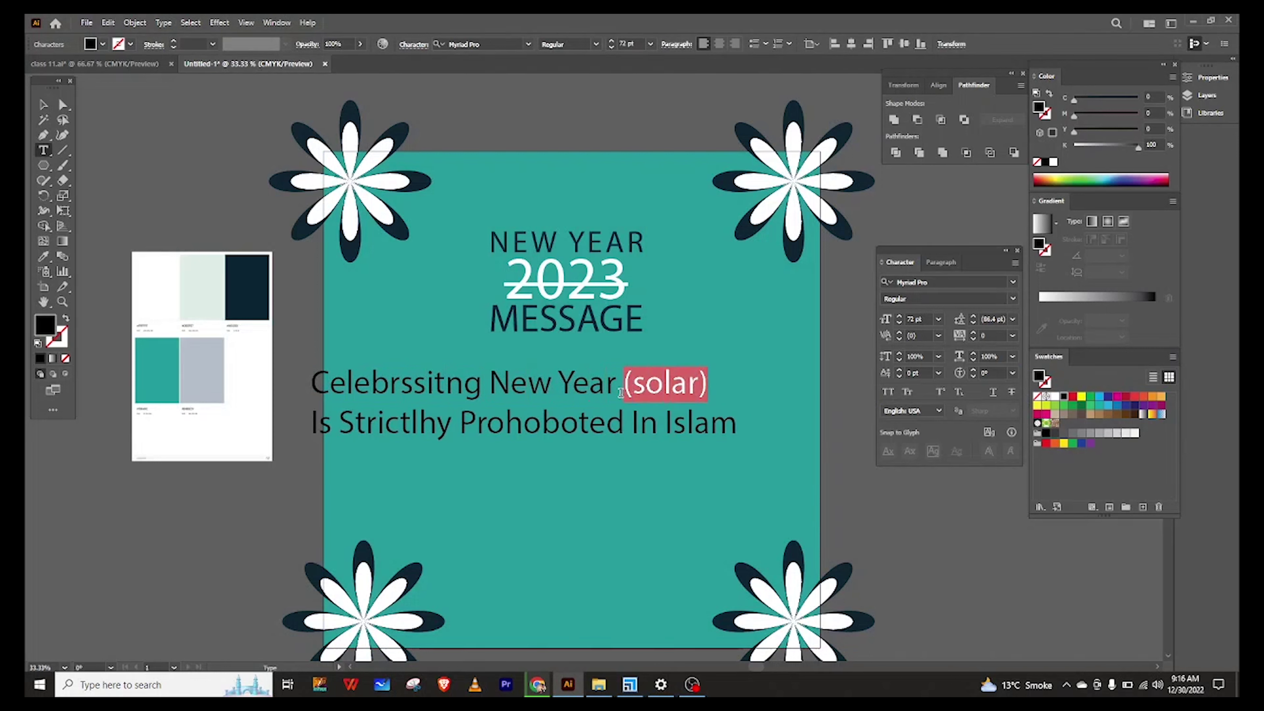
key("BackSpace")
Step: Restore '(solar)', set it to 48 pt, and break the line after 'Is'
key("ctrl+z")
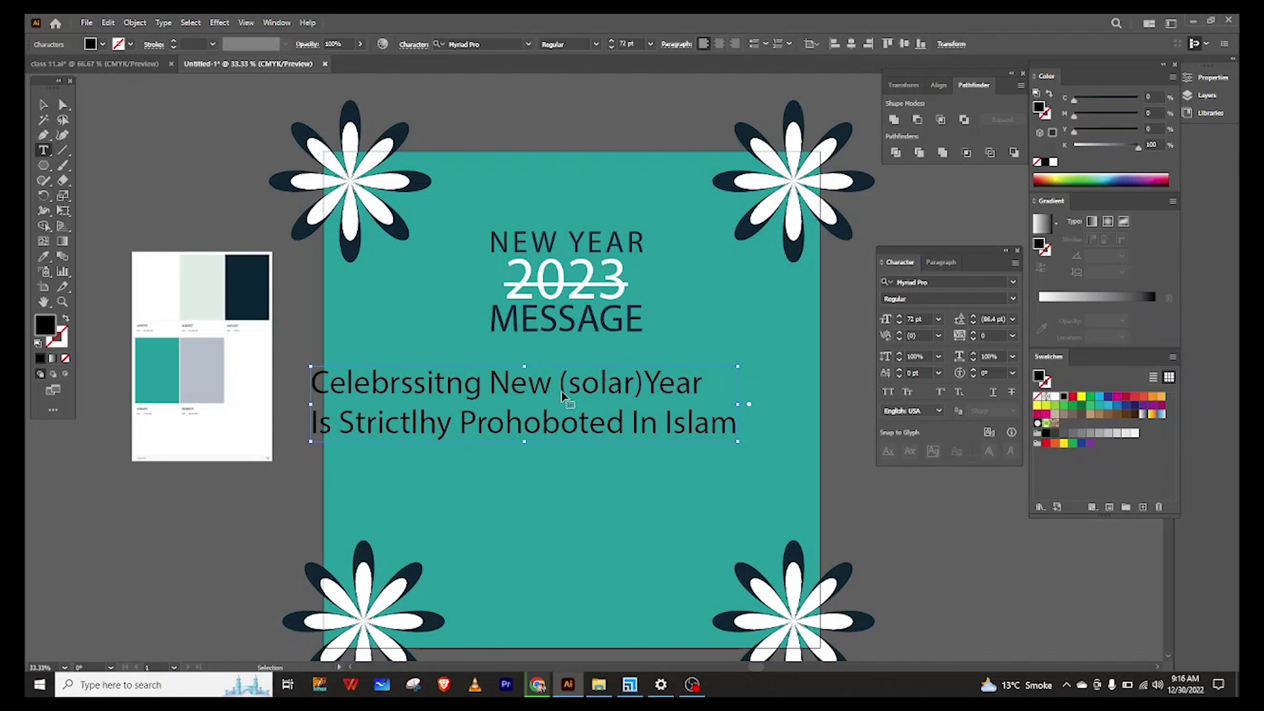
left_click_drag(646, 391, 561, 394)
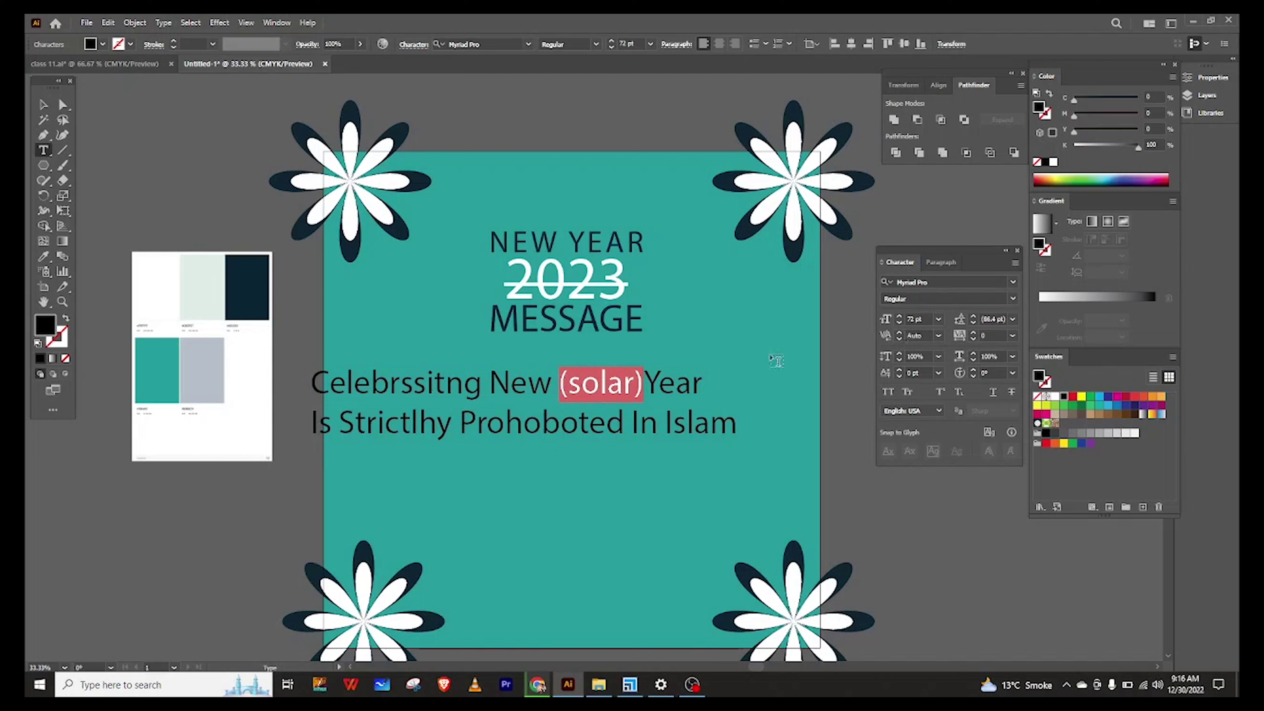
left_click(938, 319)
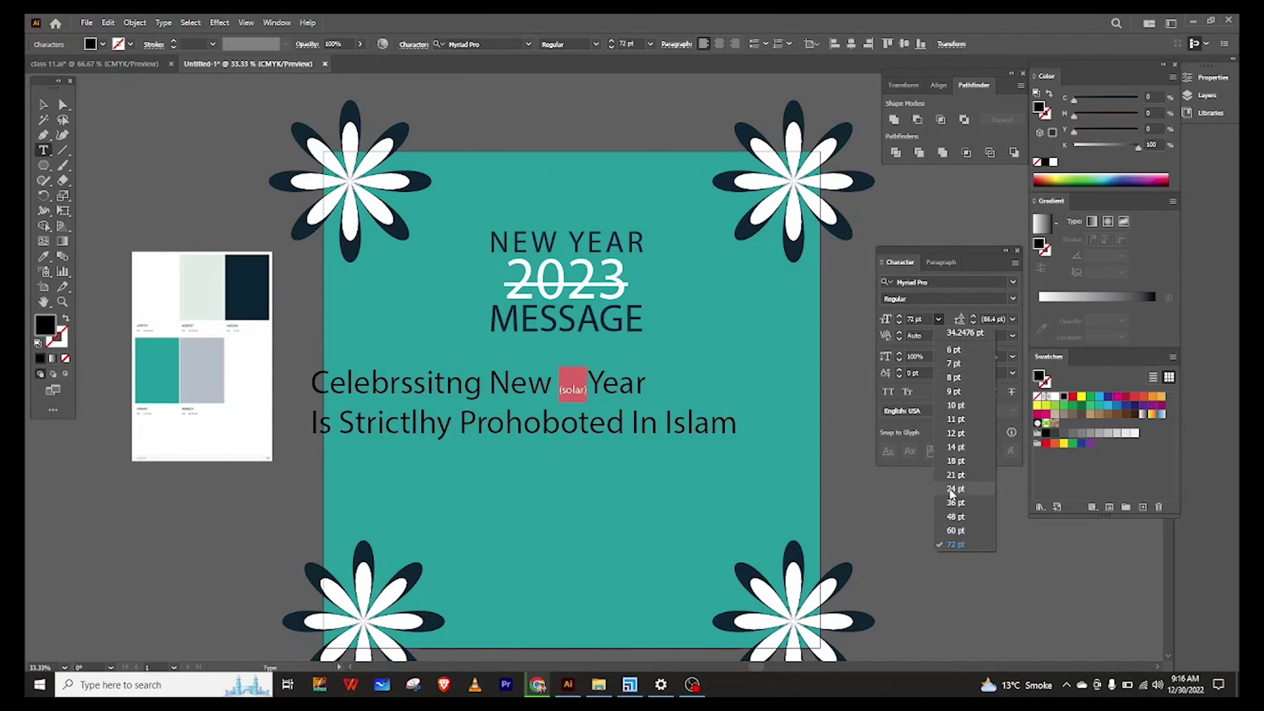
left_click(965, 525)
left_click(344, 427)
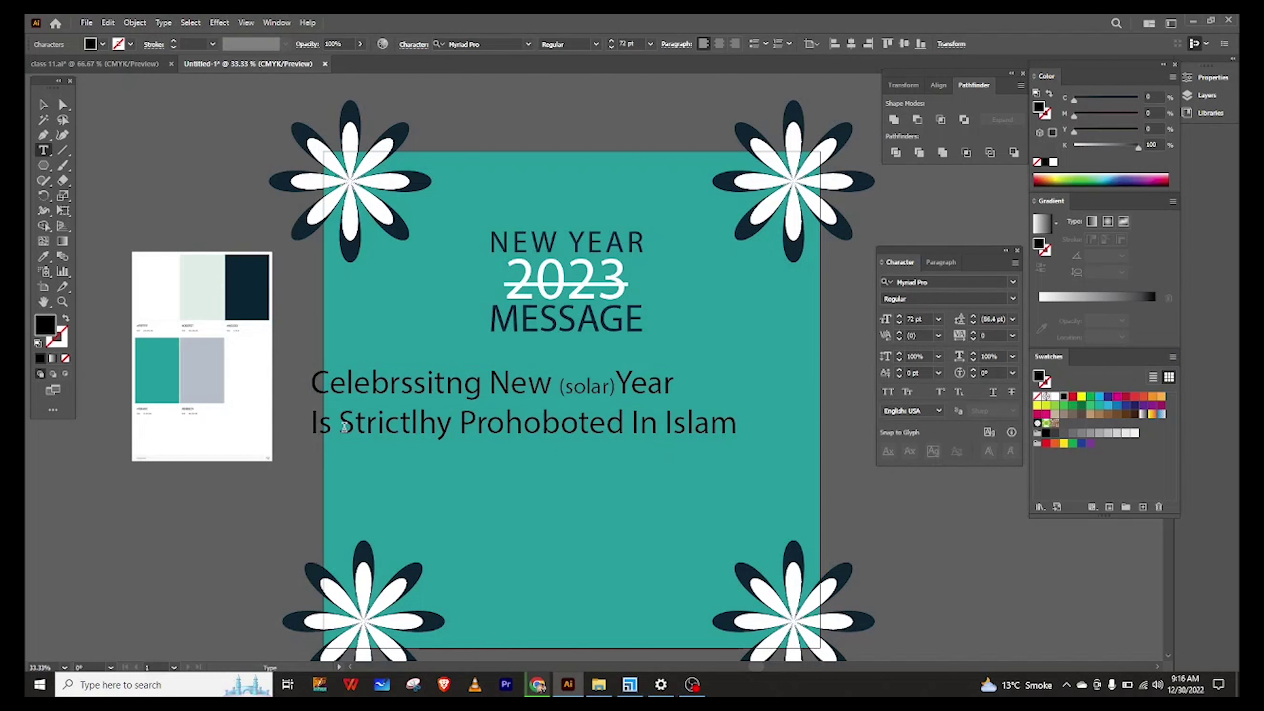
key("Return")
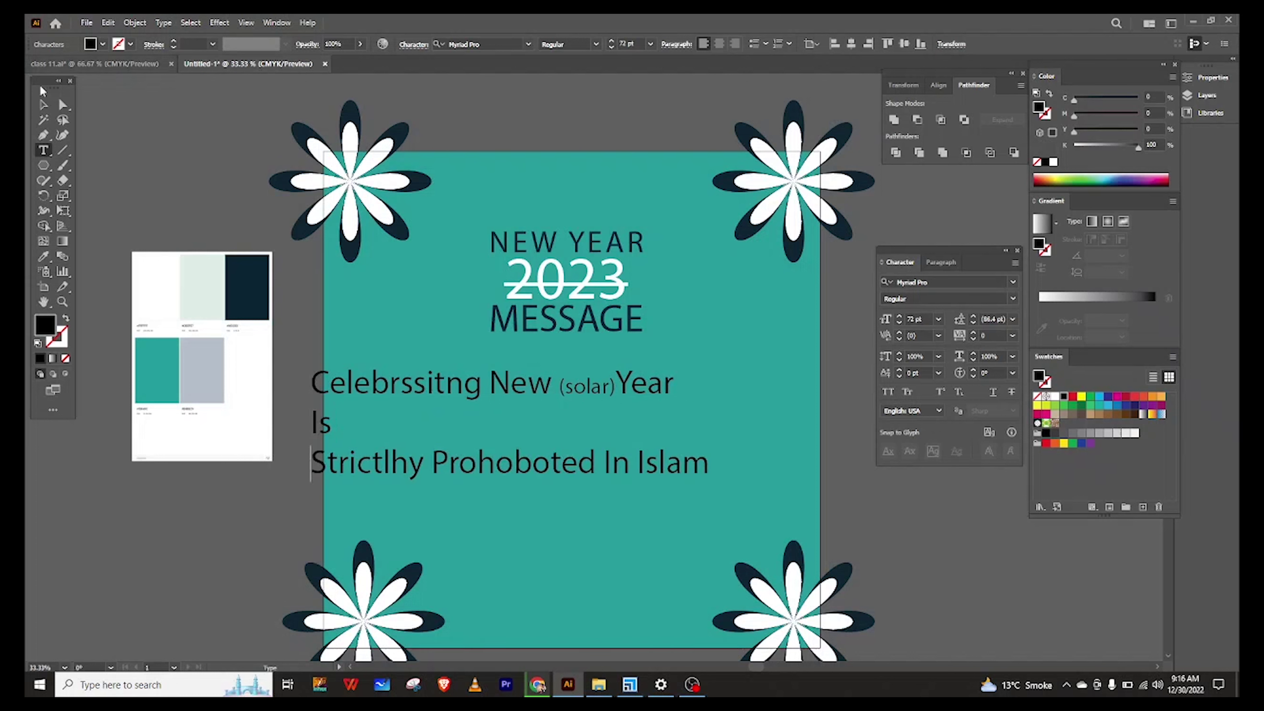
Step: Centre-align the message, then scale and position it centred beneath the heading
left_click(51, 102)
left_click(720, 44)
left_click_drag(381, 391, 651, 387)
left_click_drag(757, 472, 632, 441)
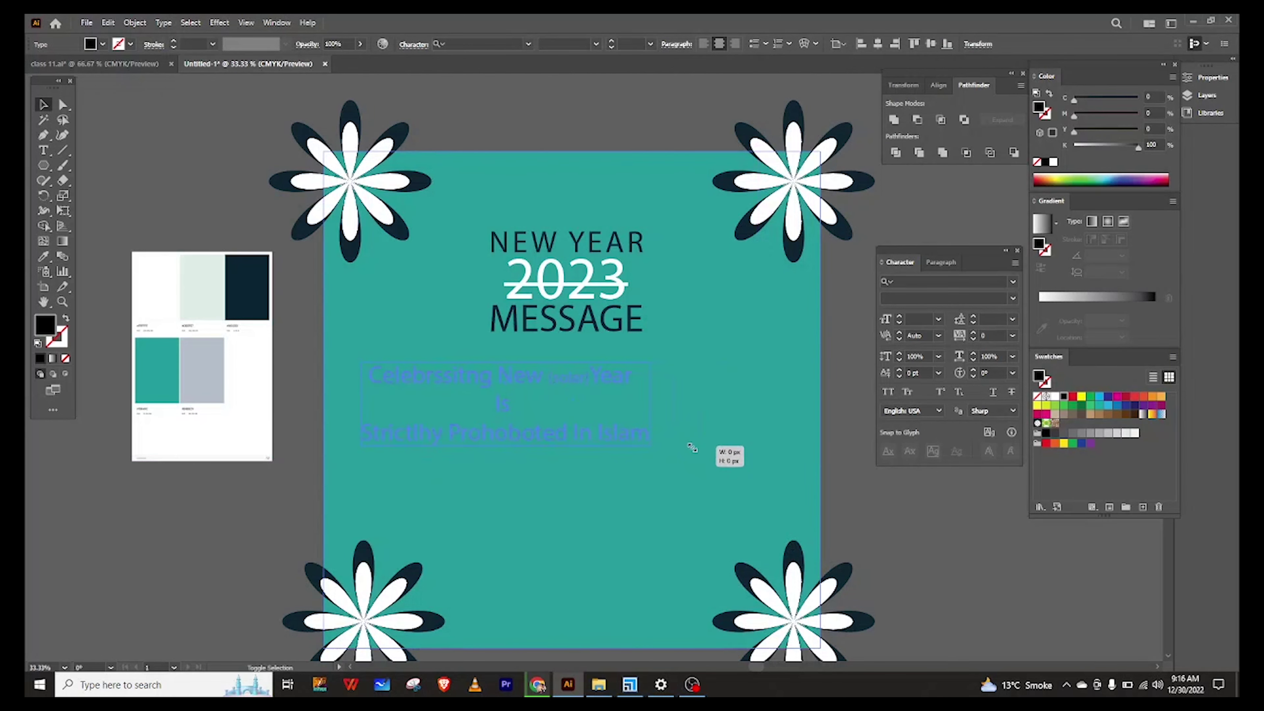
left_click_drag(544, 413, 607, 432)
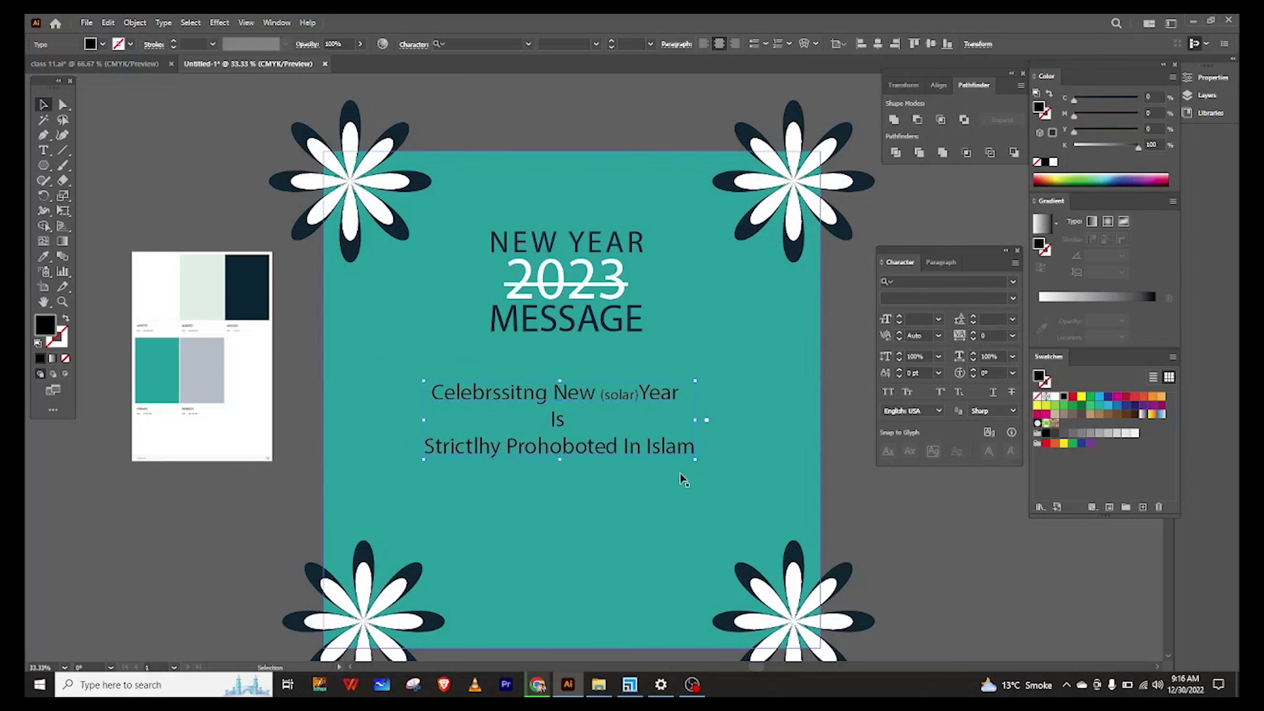
left_click_drag(693, 461, 665, 451)
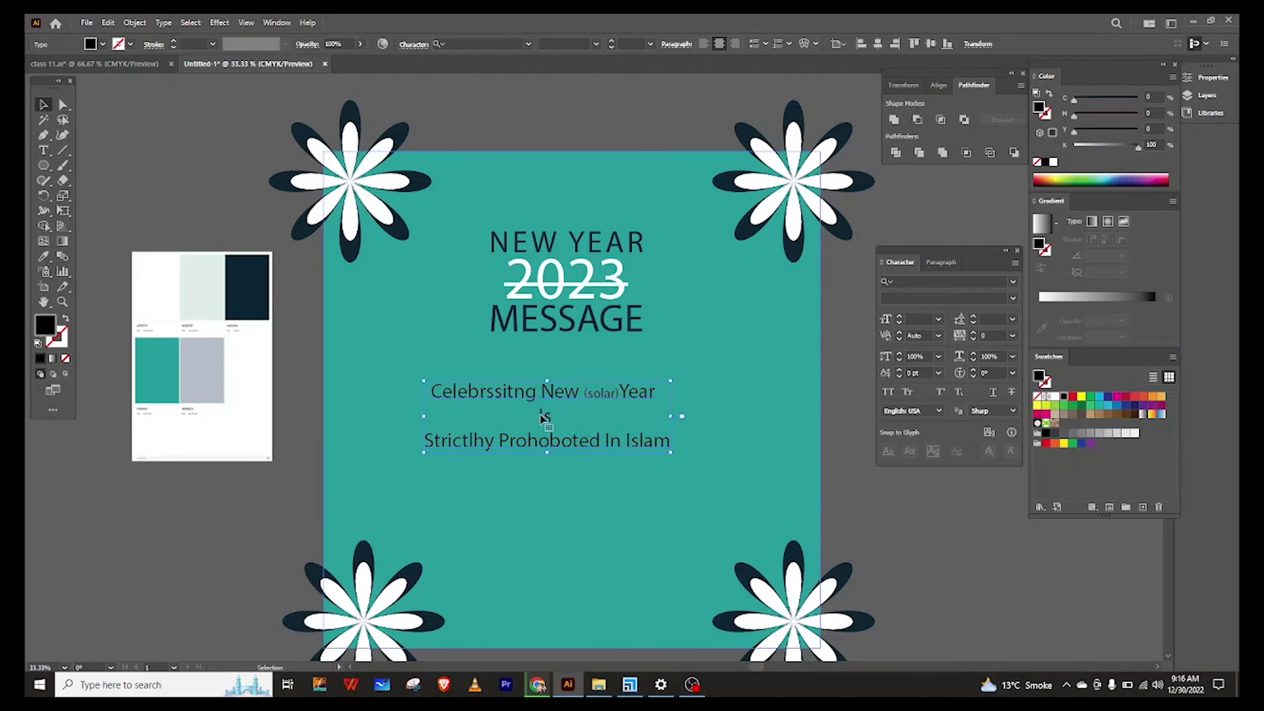
left_click_drag(543, 418, 559, 424)
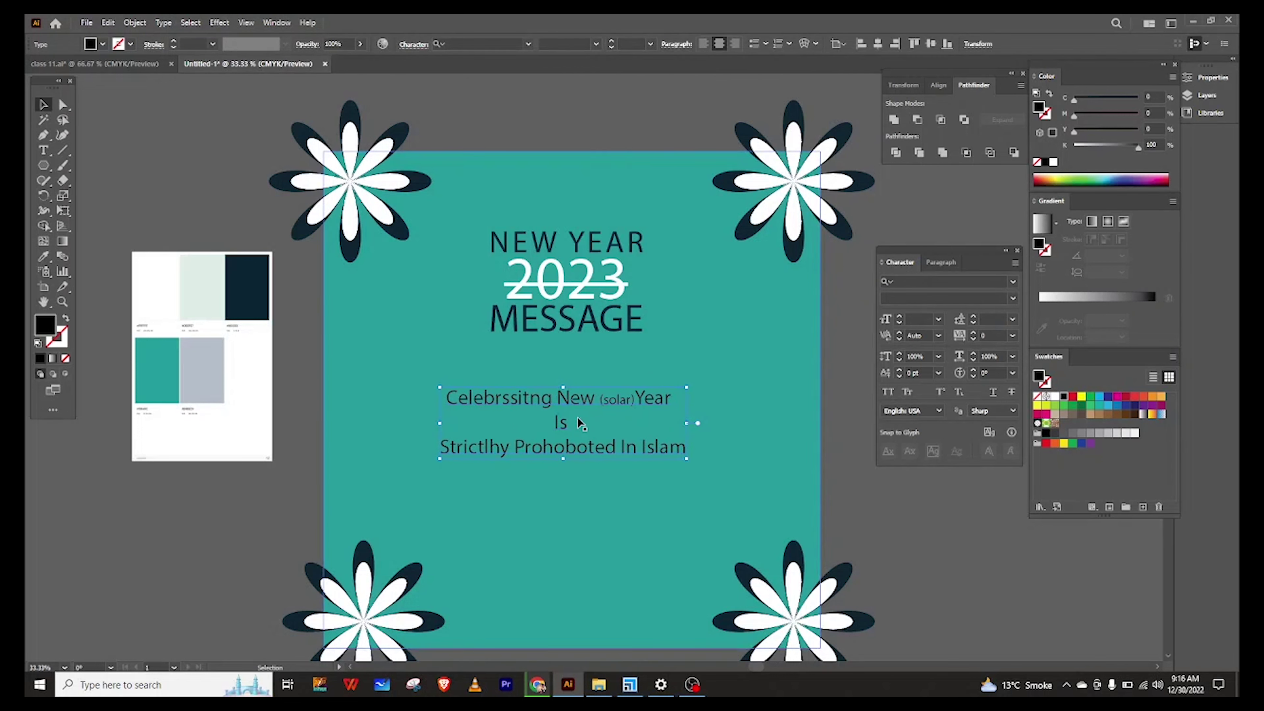
Step: Create a new text object holding a quotation mark above the message
key("t")
left_click(416, 363)
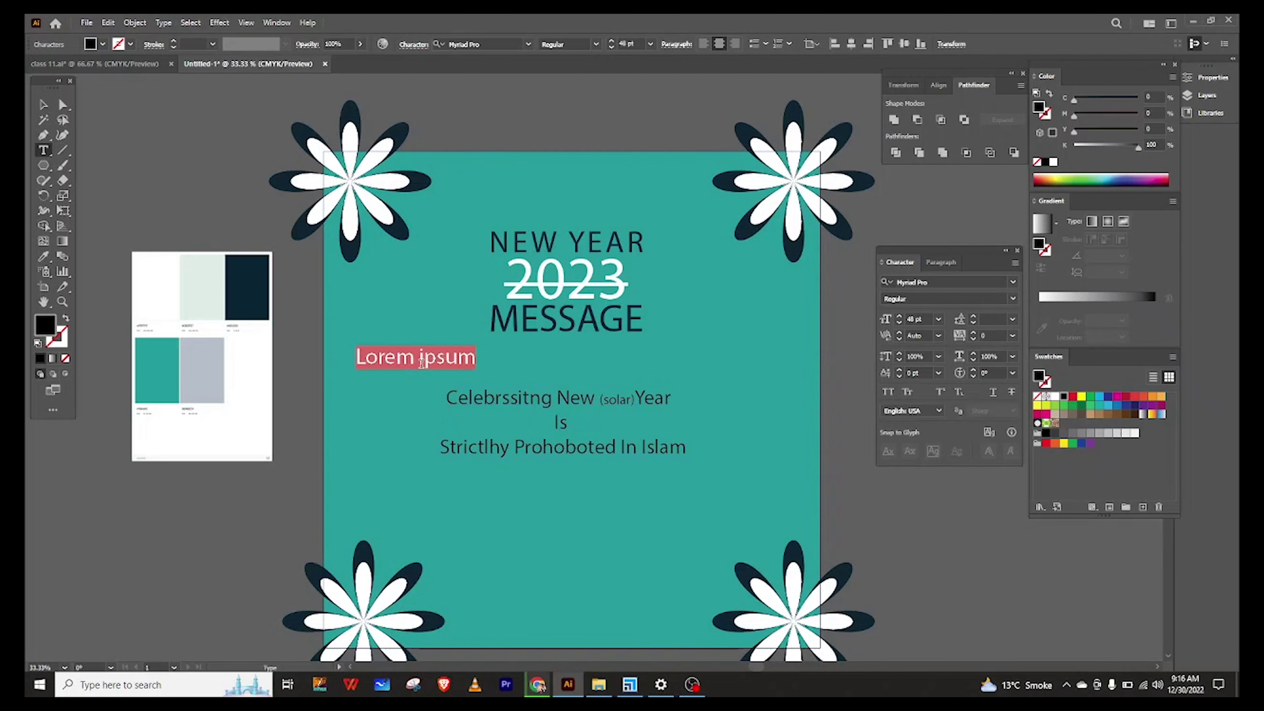
key("BackSpace")
key("Escape")
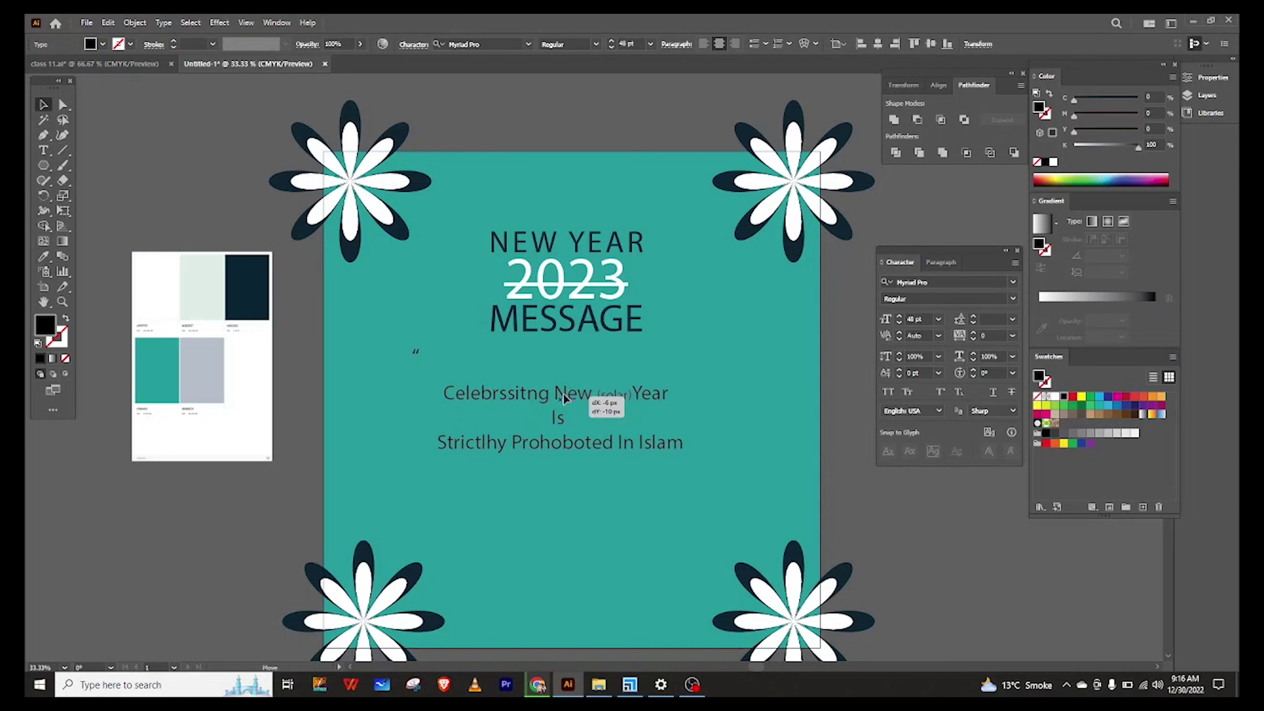
Step: Colour the message text dark navy with the eyedropper and nudge it slightly right
left_click(549, 393)
left_click(43, 256)
left_click(247, 287)
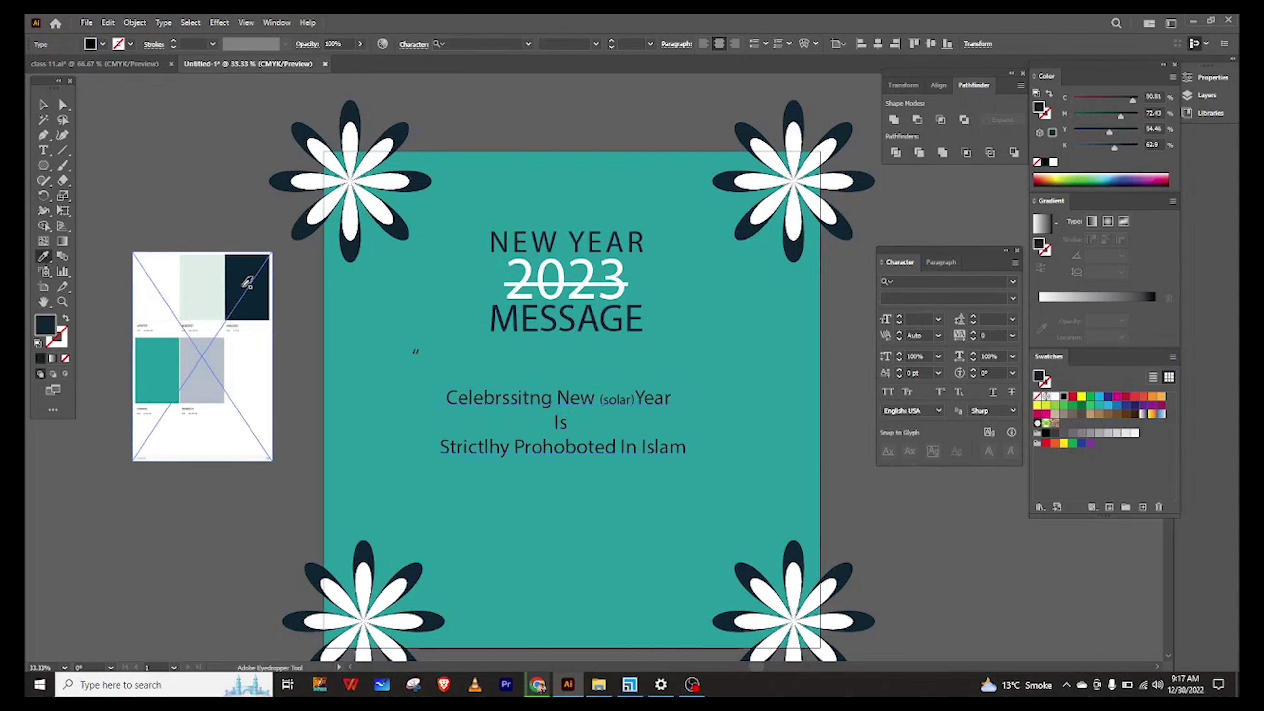
key("v")
left_click_drag(614, 402, 637, 401)
Step: Correct the misspelled 'Prohoboted' to 'Prohibited' in the message
double_click(585, 447)
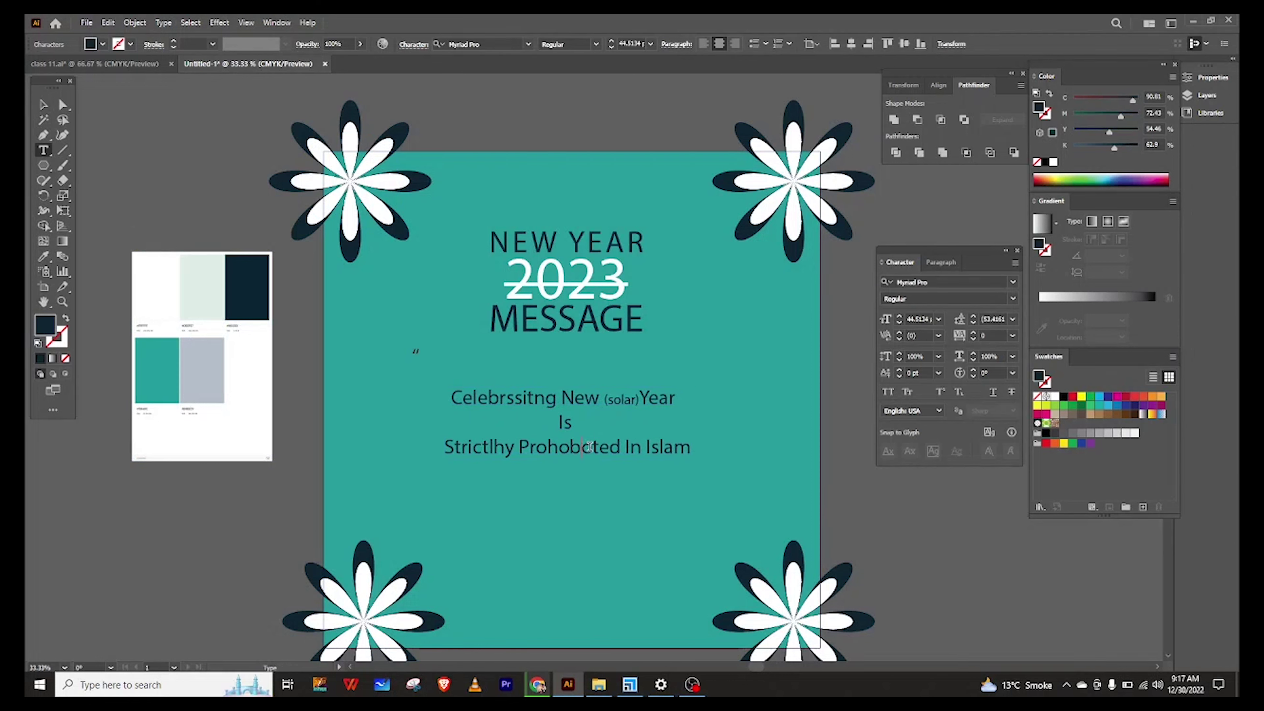
key("BackSpace")
key("BackSpace")
key("BackSpace")
type("ib")
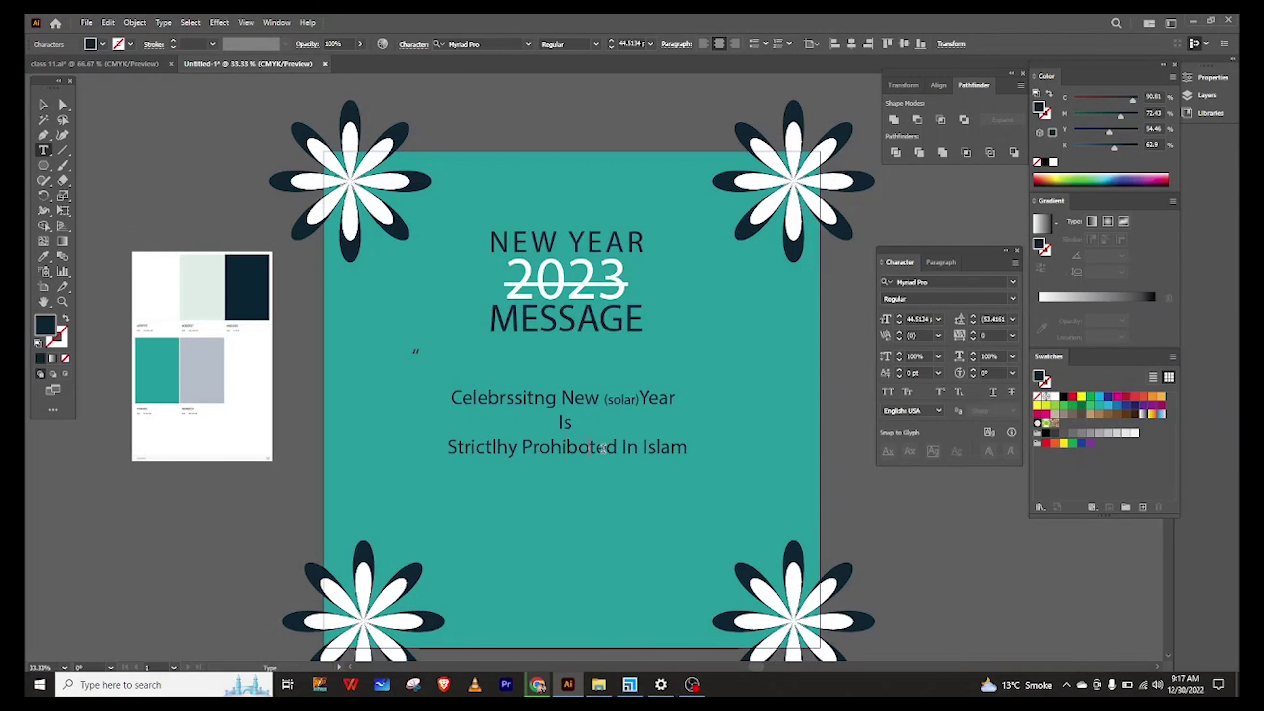
type("i")
left_click(43, 107)
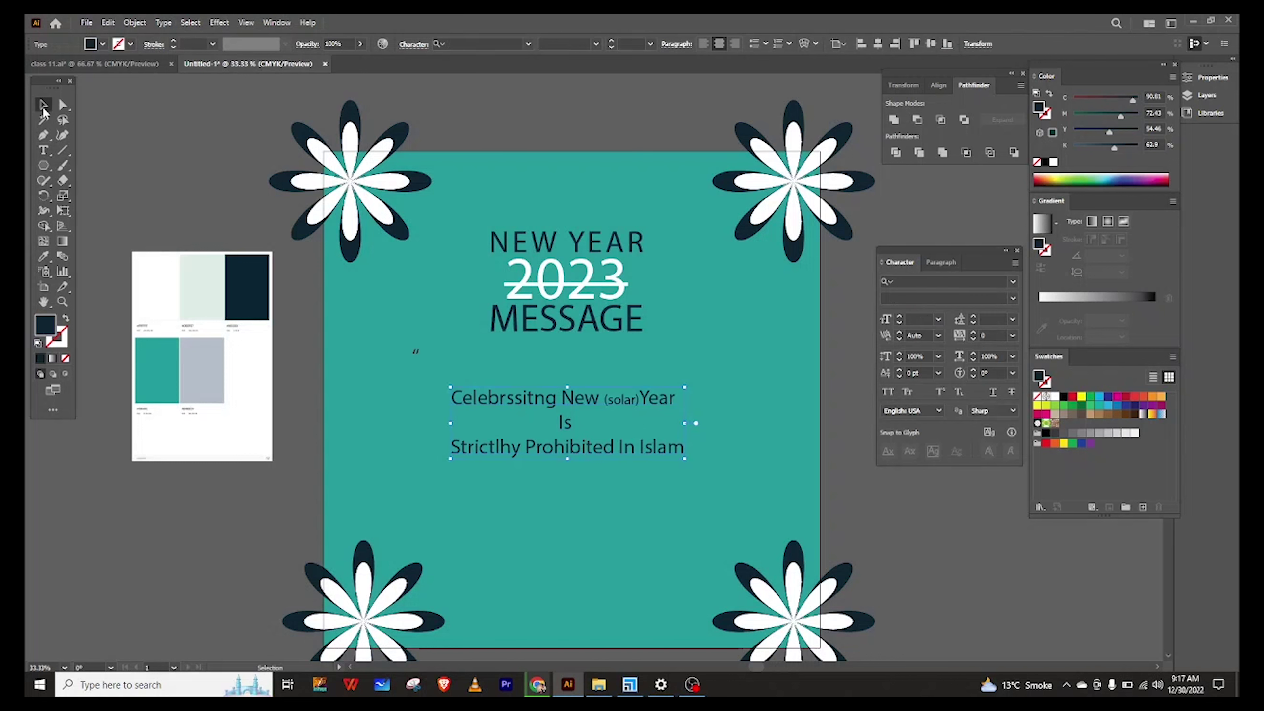
Step: Enlarge the quotation mark and give it a white fill
key("t")
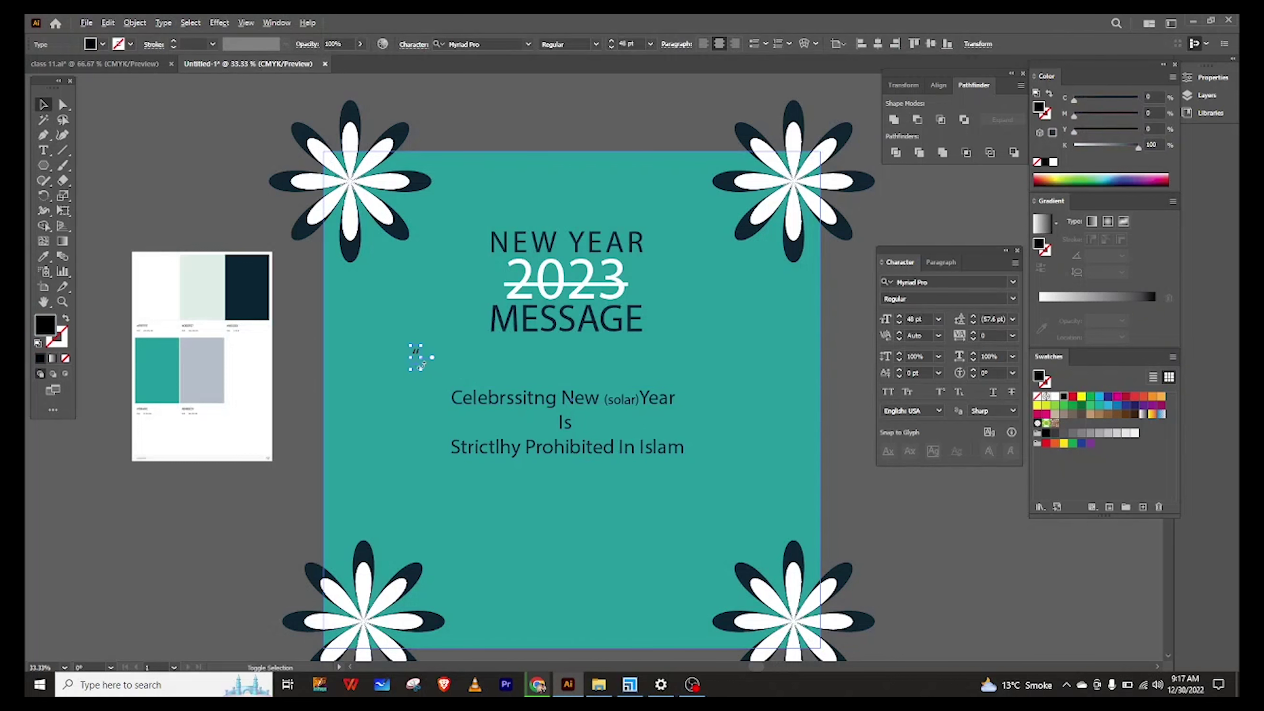
left_click_drag(446, 390, 448, 393)
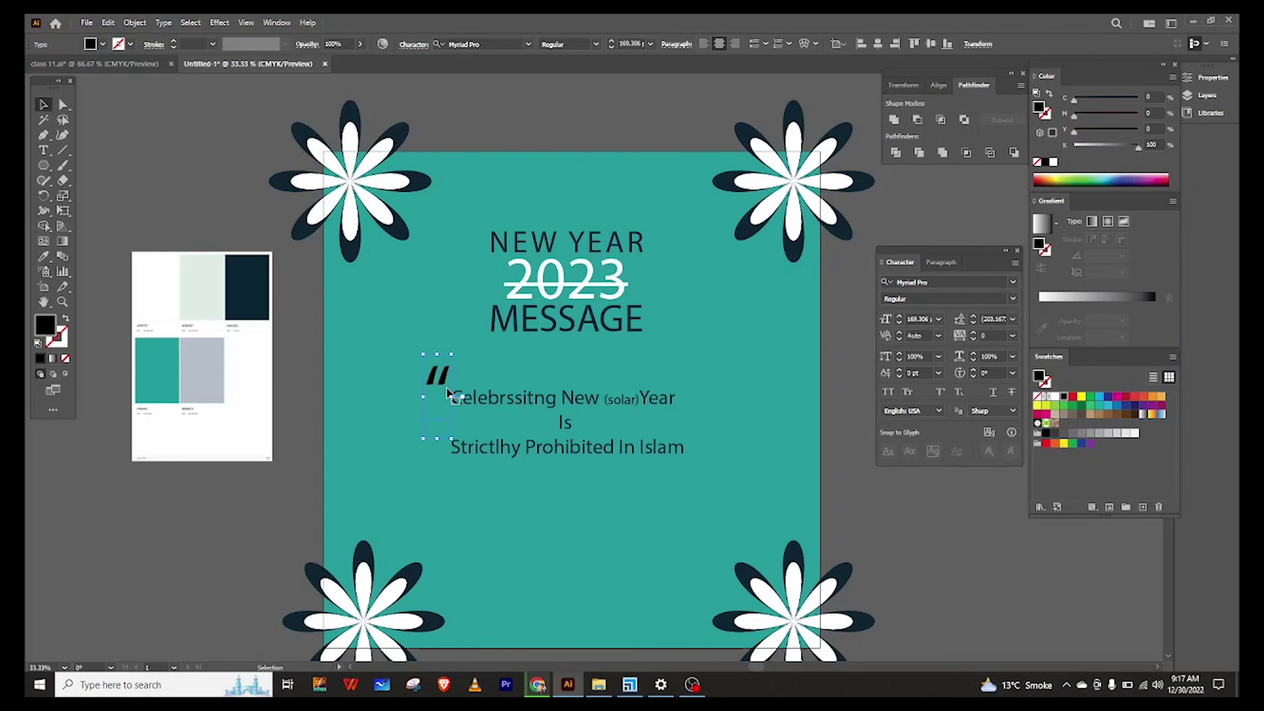
scroll(437, 381, "up", 2)
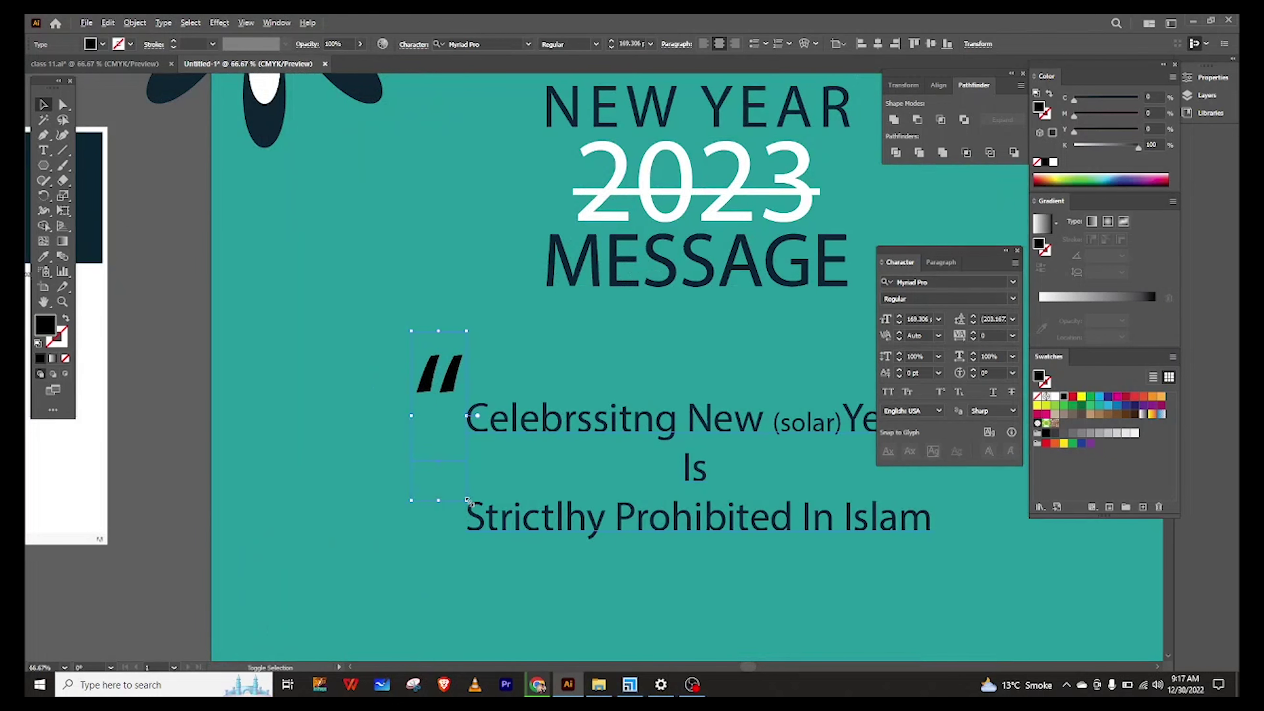
mouse_move(438, 379)
left_mouse_down()
mouse_move(462, 490)
mouse_move(451, 436)
left_mouse_up()
key("Escape")
left_click_drag(450, 391, 451, 389)
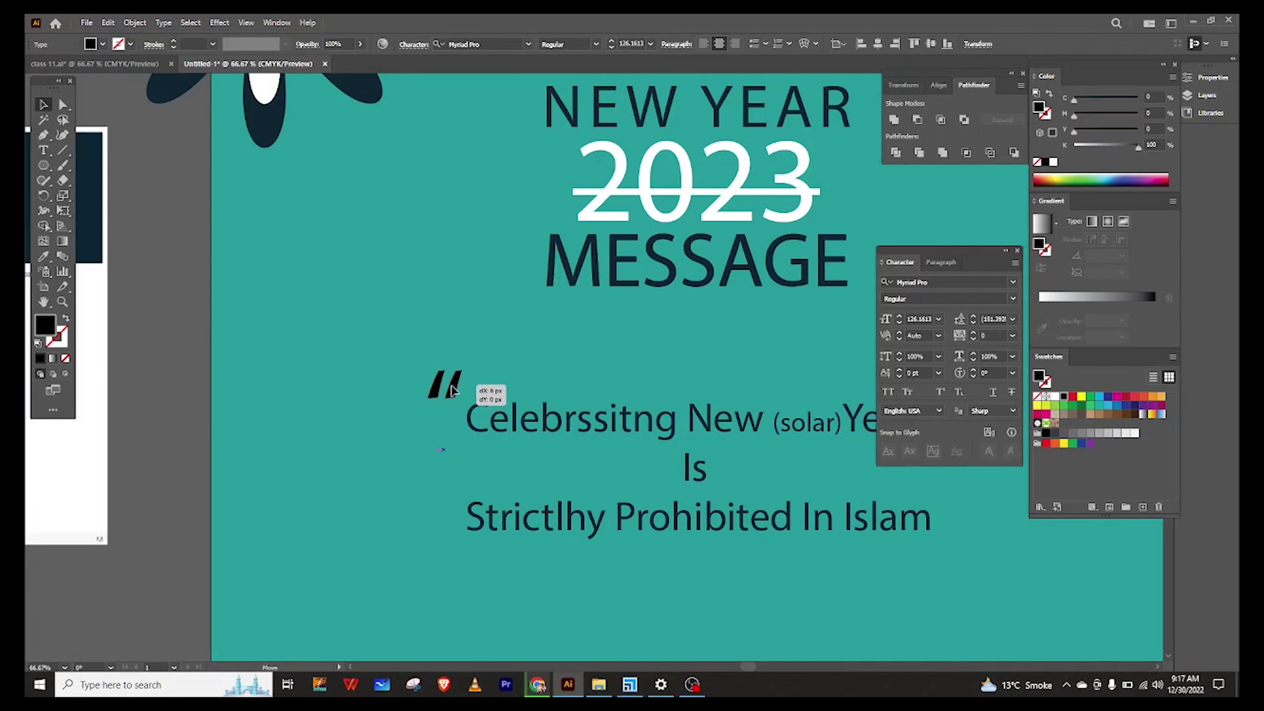
left_click(1055, 396)
Step: Place a copy of the white quotation mark after 'Islam' as the closing quote
key("a")
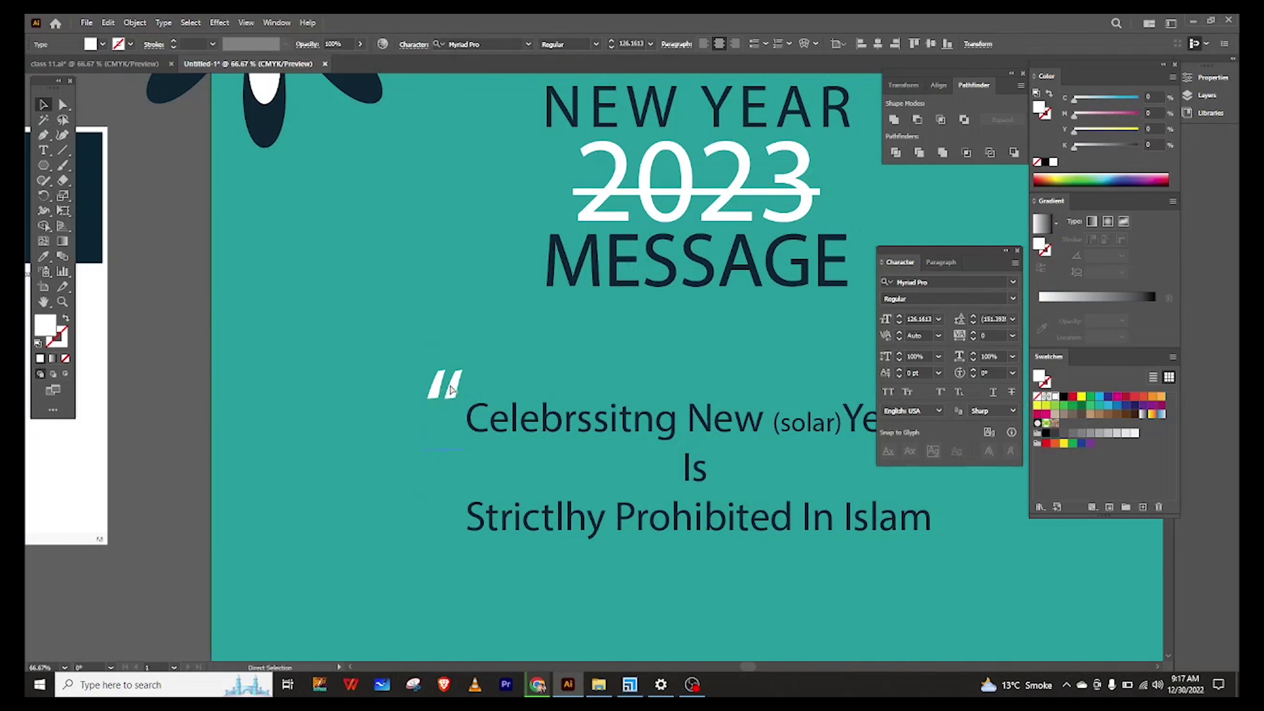
left_click_drag(450, 390, 950, 506)
scroll(872, 489, "right", 5)
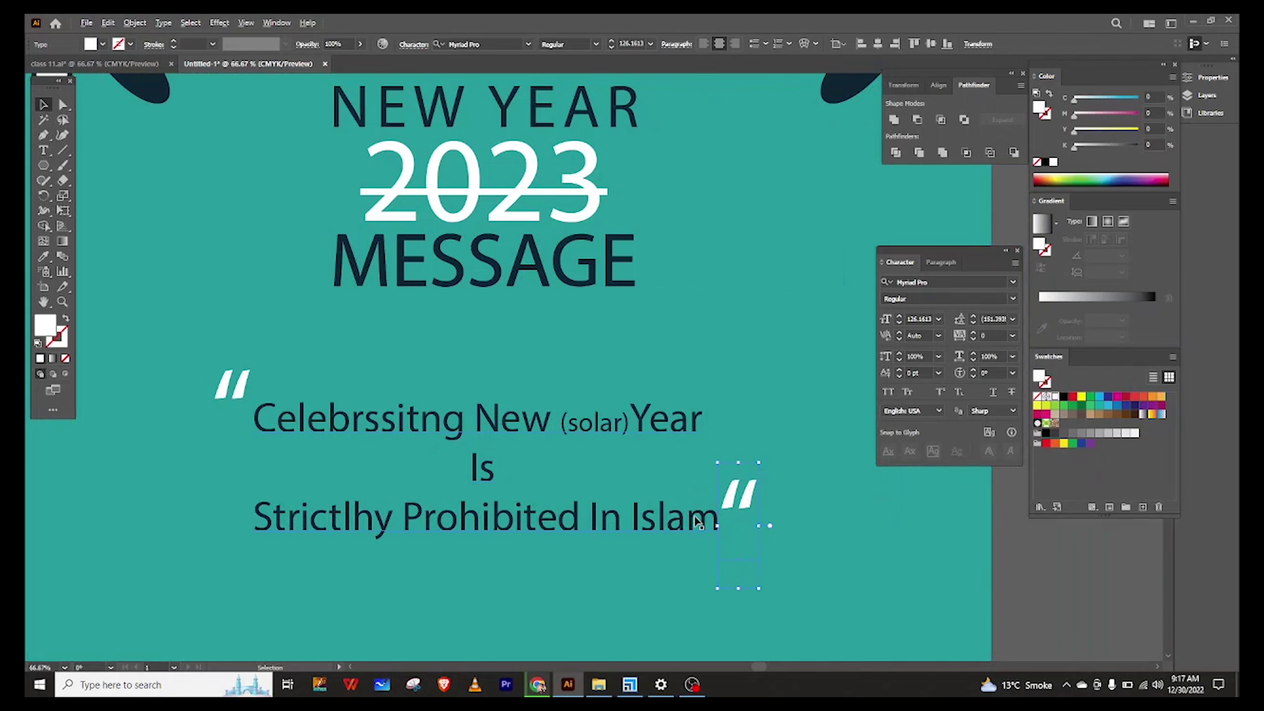
scroll(694, 515, "down", 2)
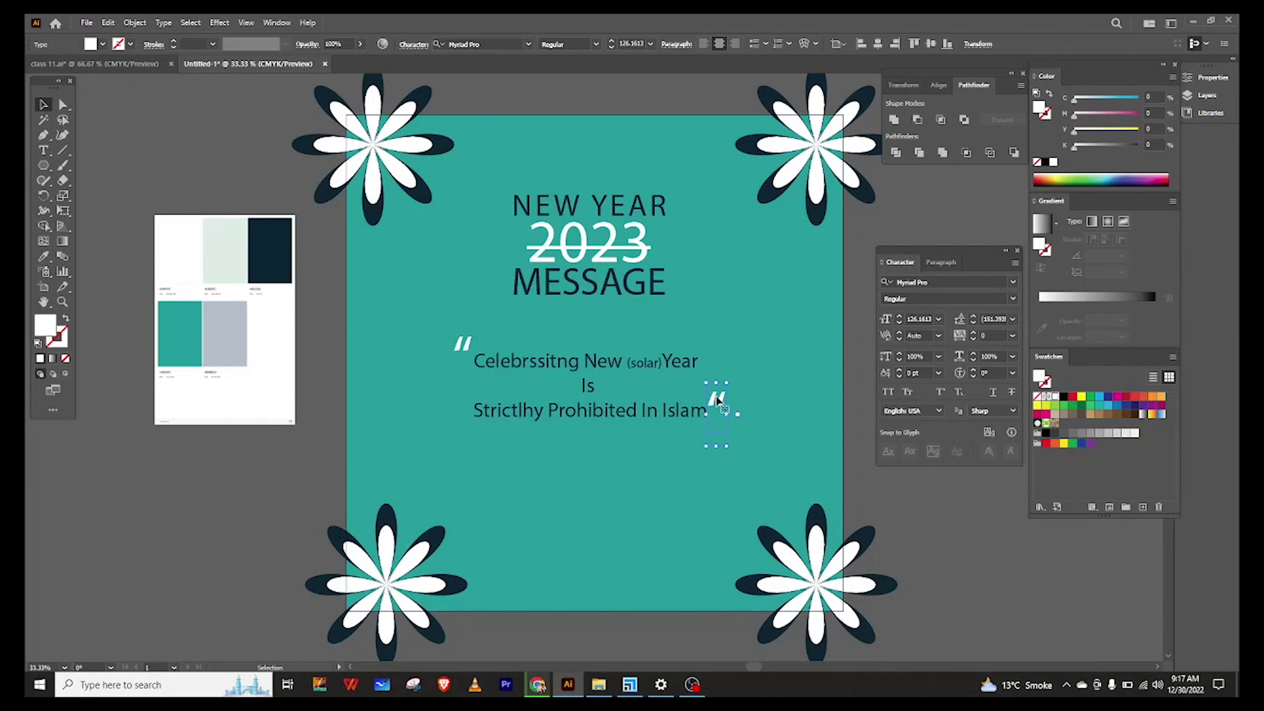
Step: Group the opening quote with the message and move the group up and left
left_click(592, 388, "shift")
left_click(462, 348, "shift")
left_click(714, 409, "shift")
key("ctrl+g")
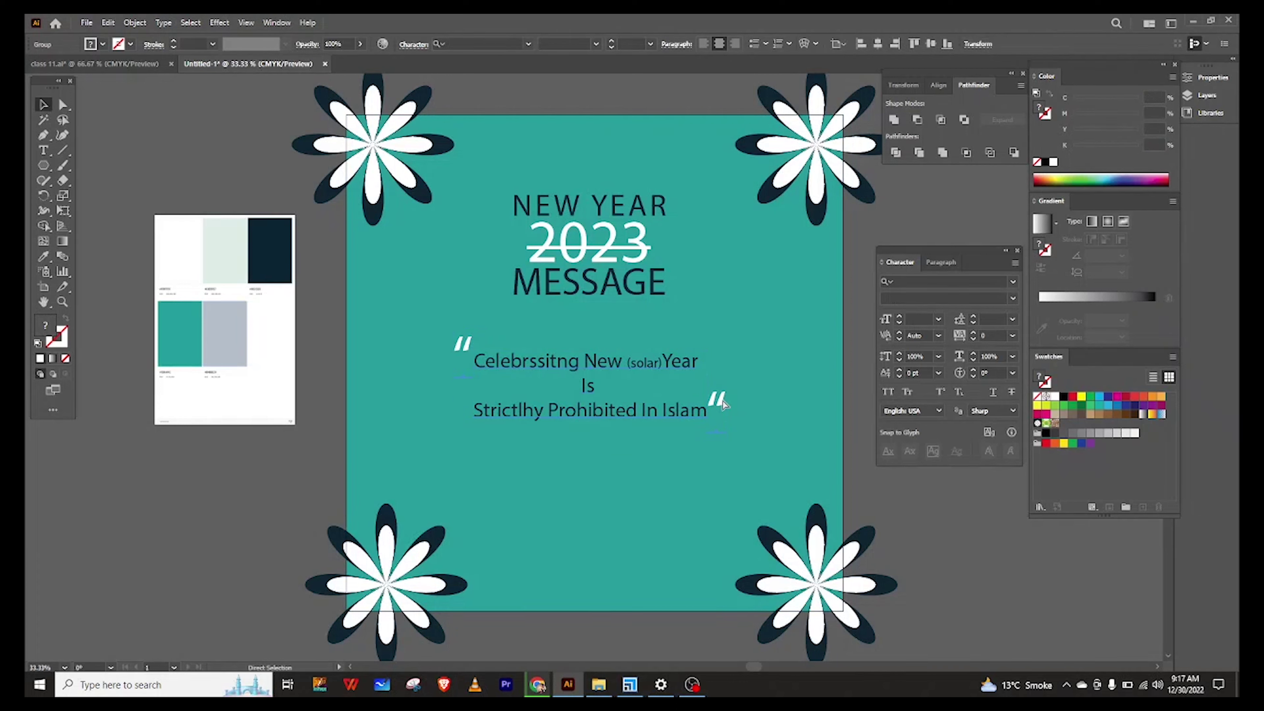
left_click_drag(616, 366, 603, 357)
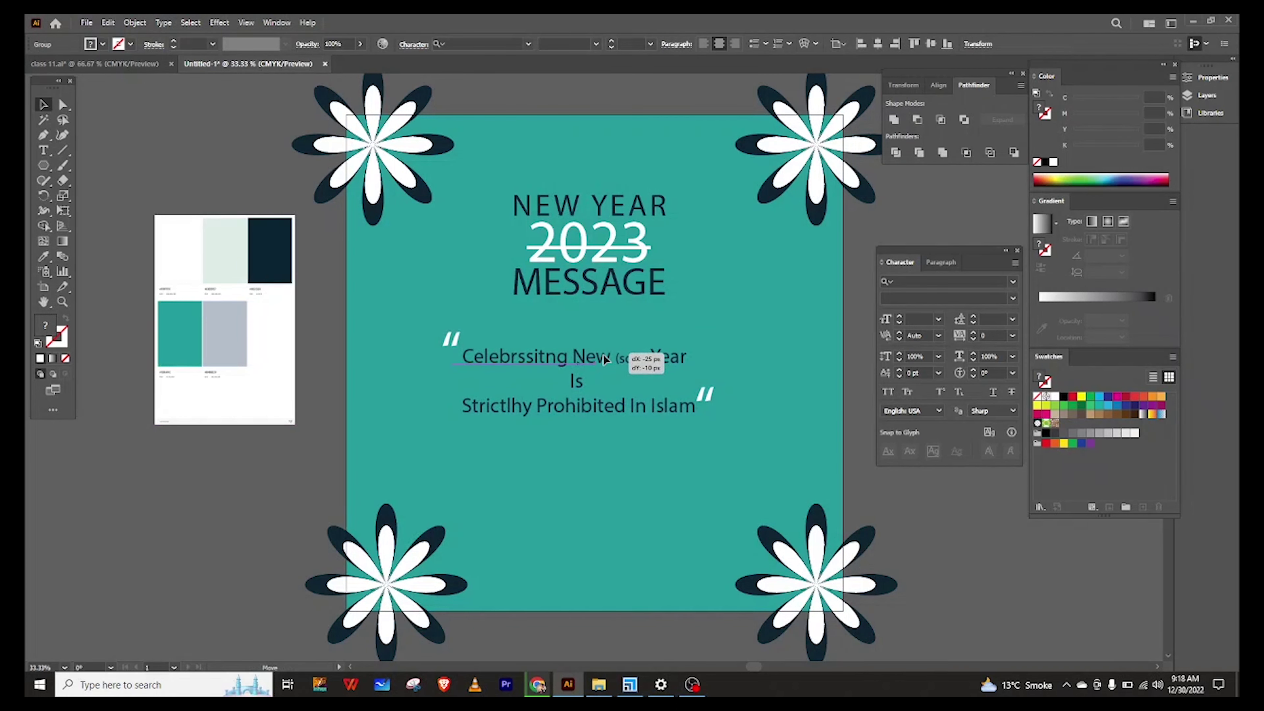
left_click(610, 257)
left_click(609, 278)
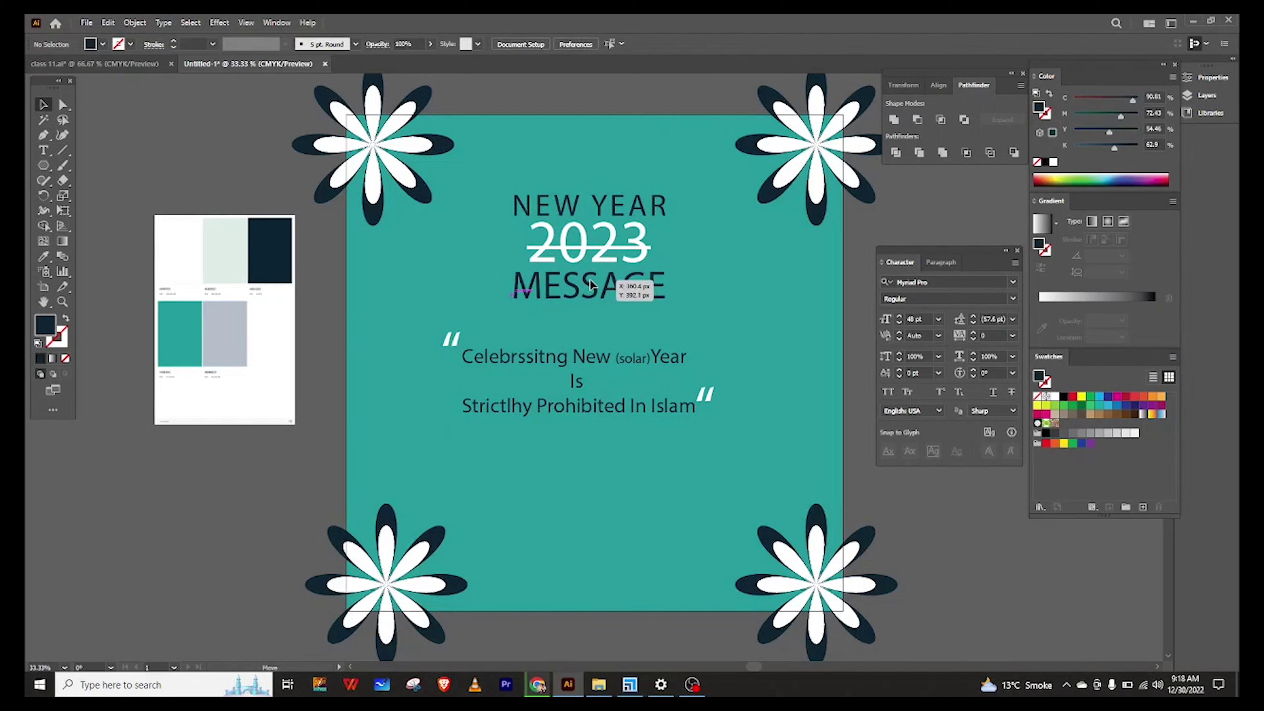
Step: Lower the NEW YEAR 2023 MESSAGE heading about 40 px and the quoted message about 34 px
left_click(598, 279)
key("v")
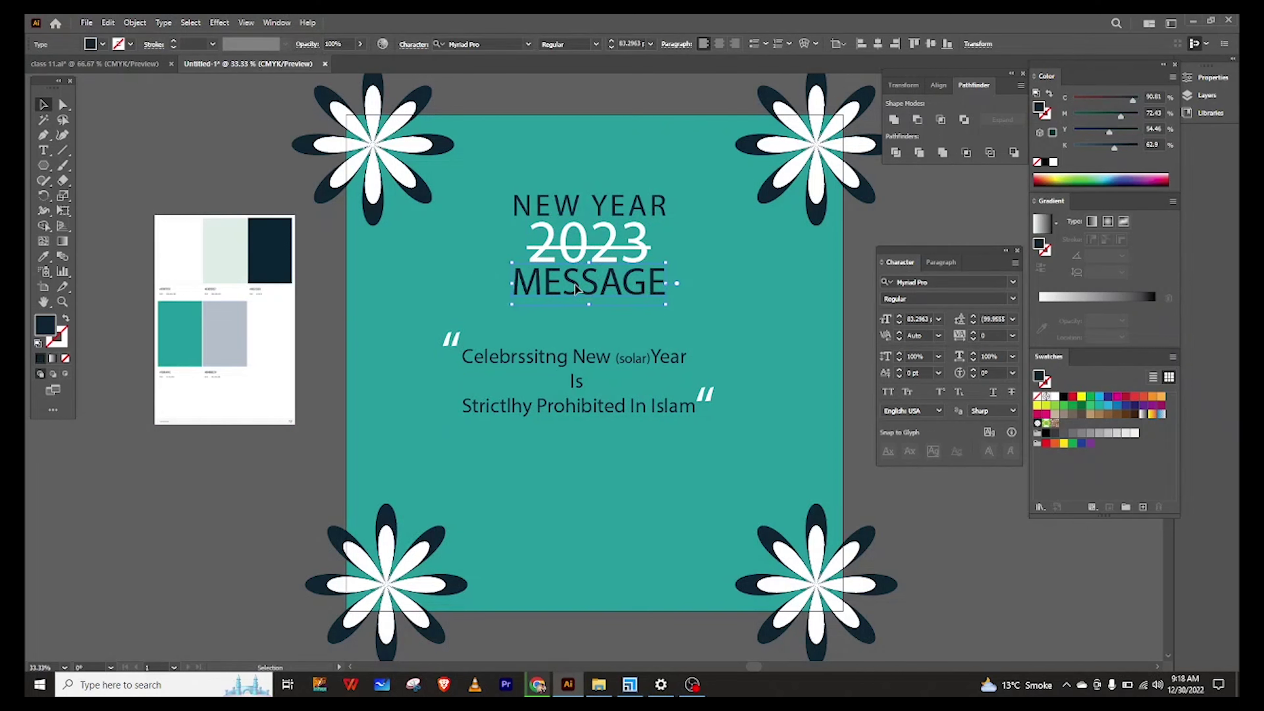
left_click_drag(575, 288, 574, 292)
left_click(585, 250)
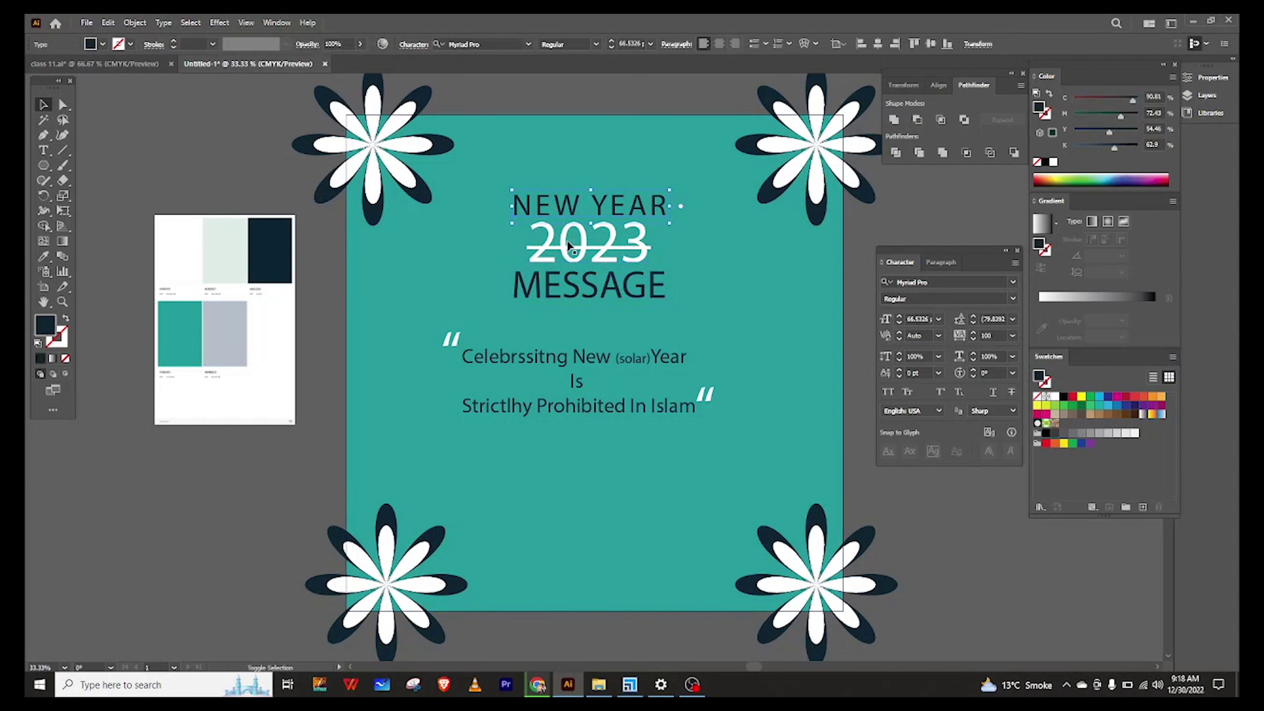
left_click(591, 253)
left_click_drag(591, 253, 591, 272)
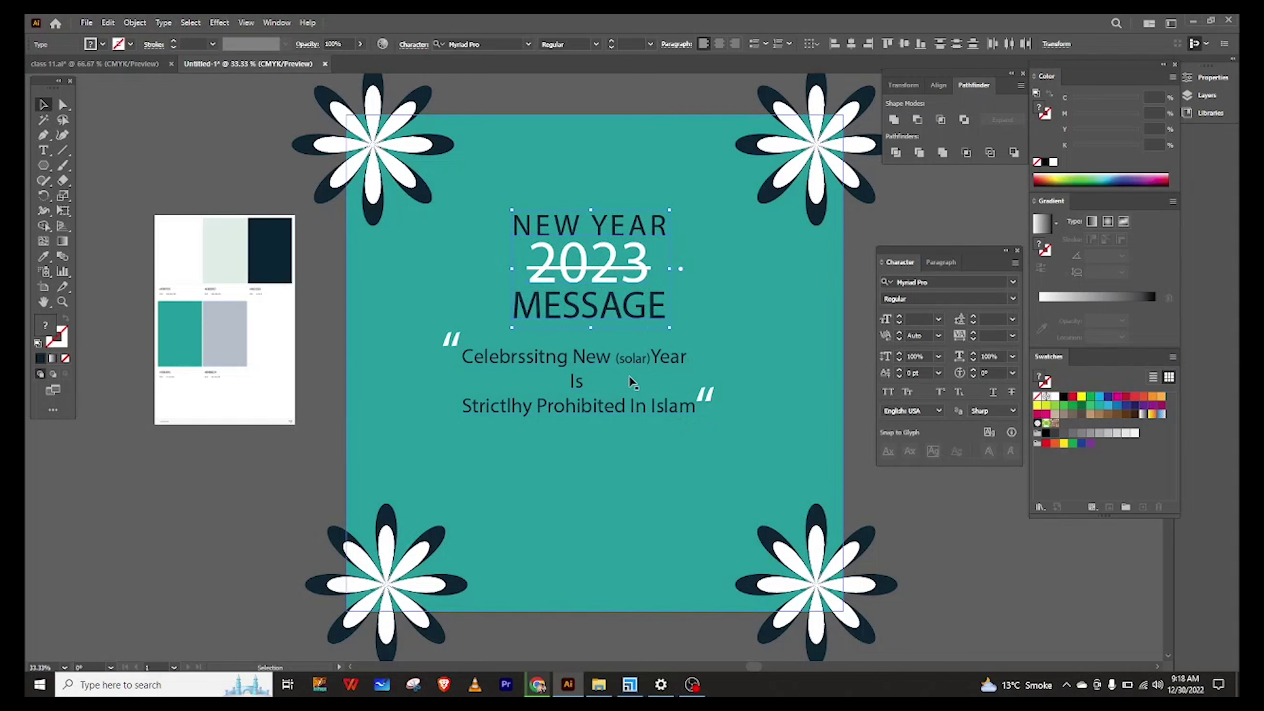
left_click_drag(576, 382, 577, 403)
left_click(44, 165)
left_click(99, 197)
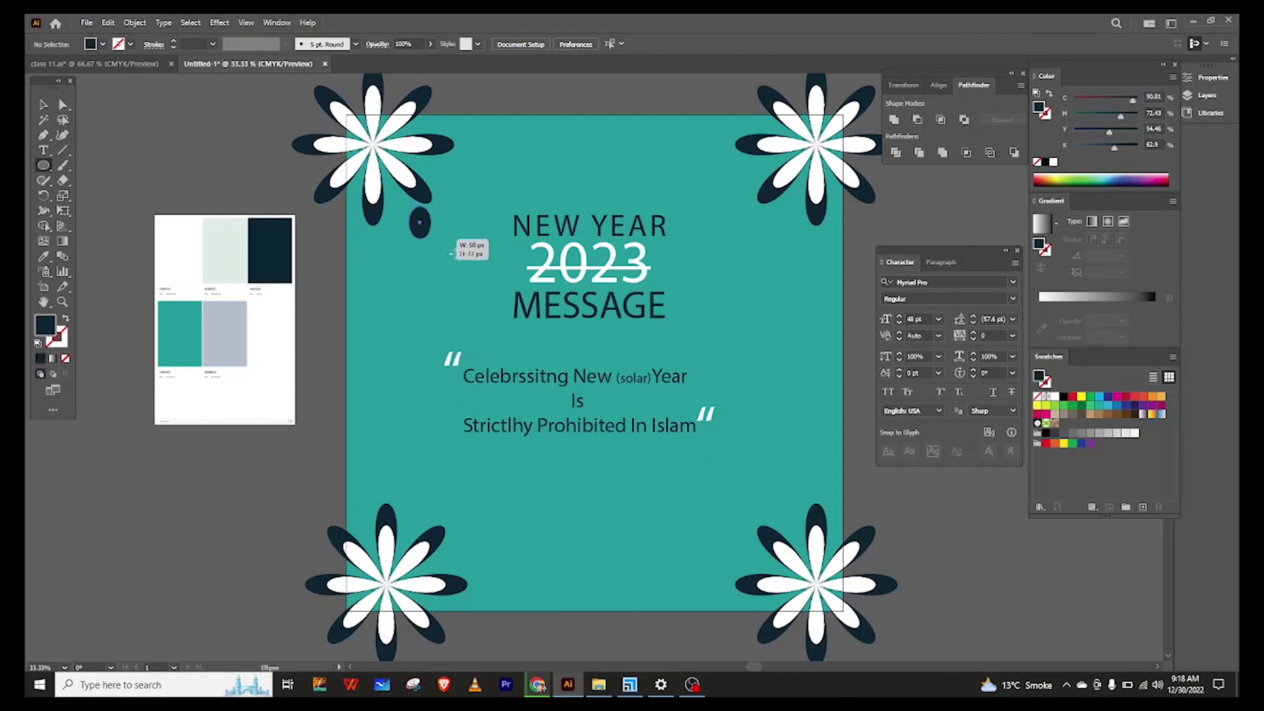
Step: Draw a large ellipse across the card as an unfilled outline, centred around the text
left_click_drag(410, 206, 897, 586)
key("v")
left_click_drag(638, 362, 588, 320)
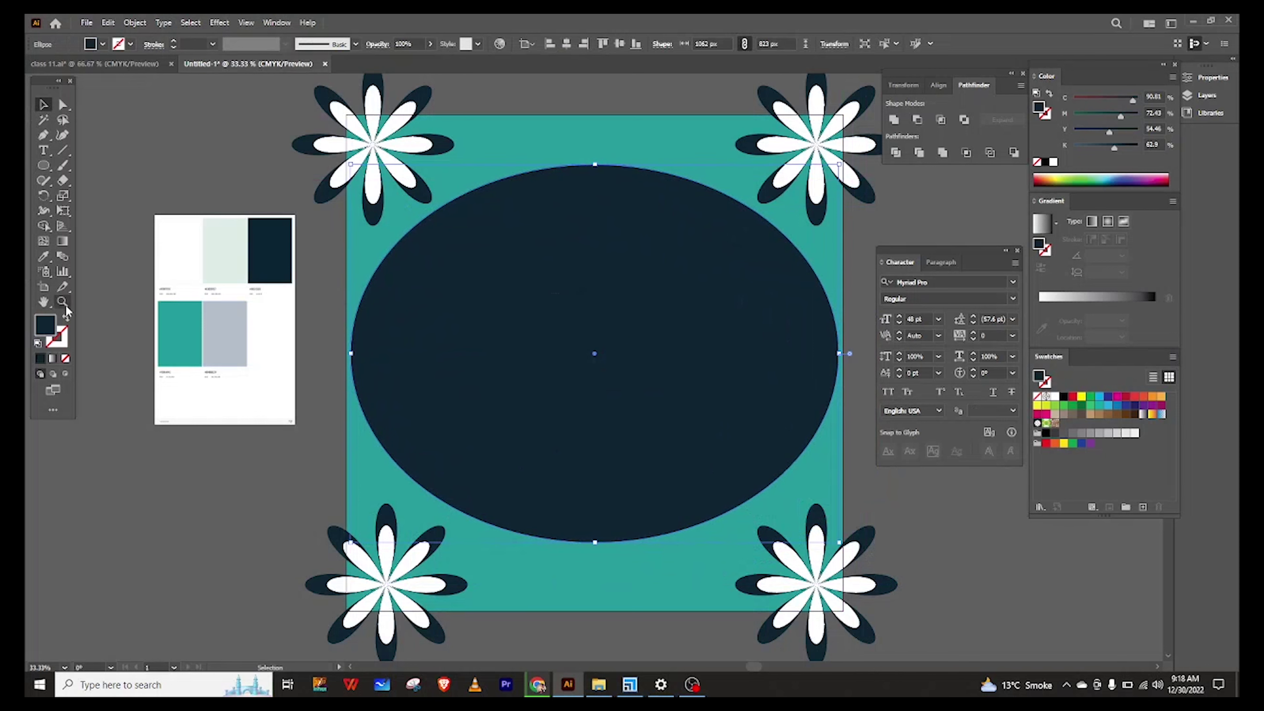
key("shift+x")
left_click_drag(839, 353, 832, 352)
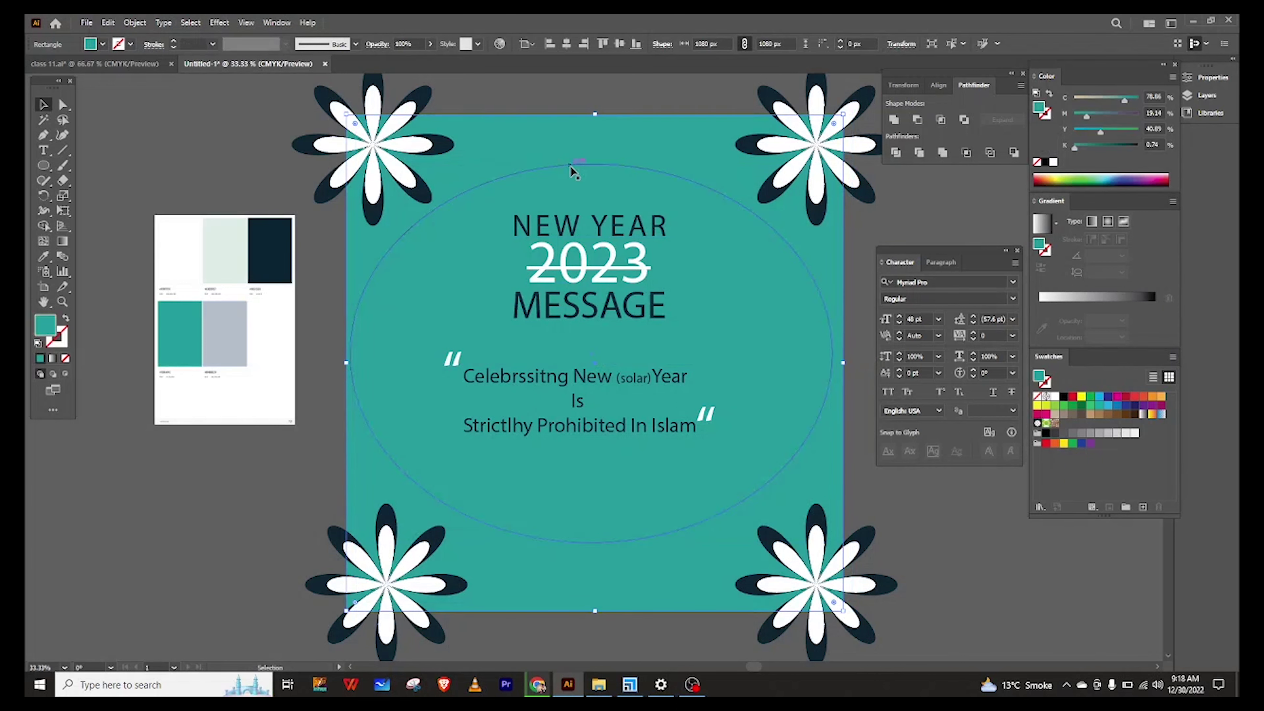
left_click_drag(590, 354, 592, 362)
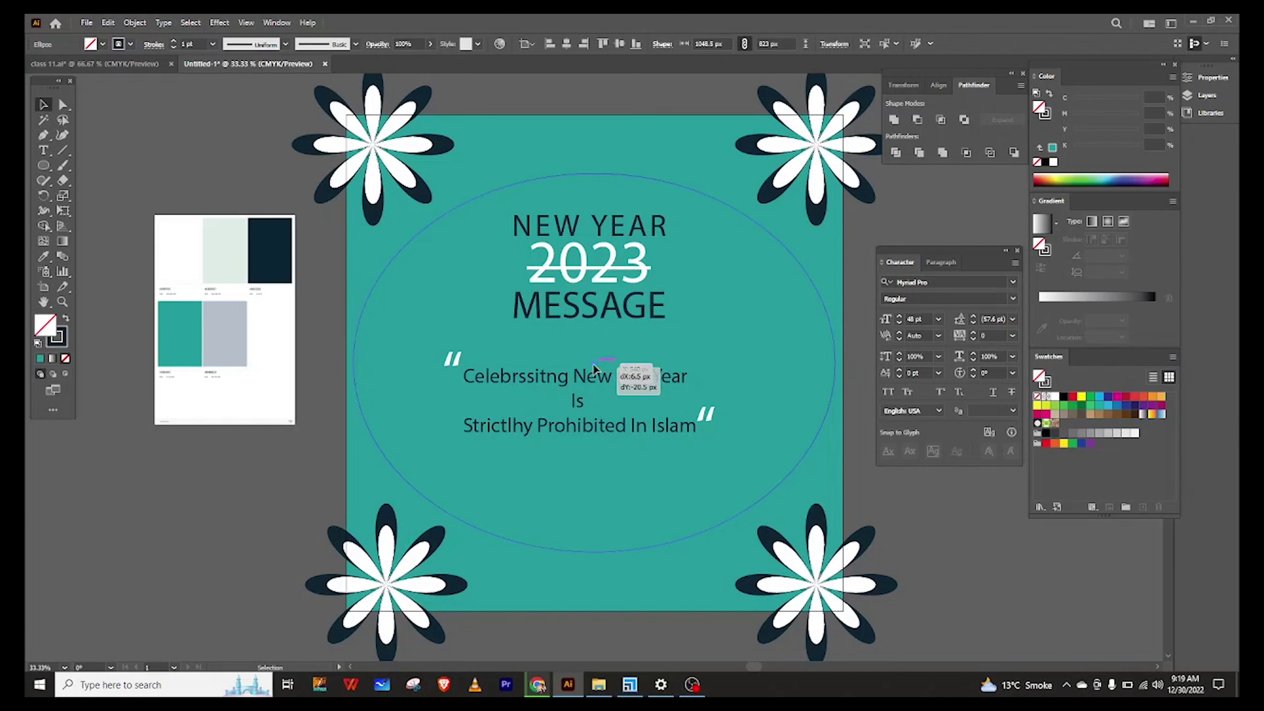
left_click_drag(593, 363, 594, 367)
Step: Start type on the oval path, clear the placeholder, and enter '23,', dismissing the warnings
left_click_drag(44, 149, 162, 181)
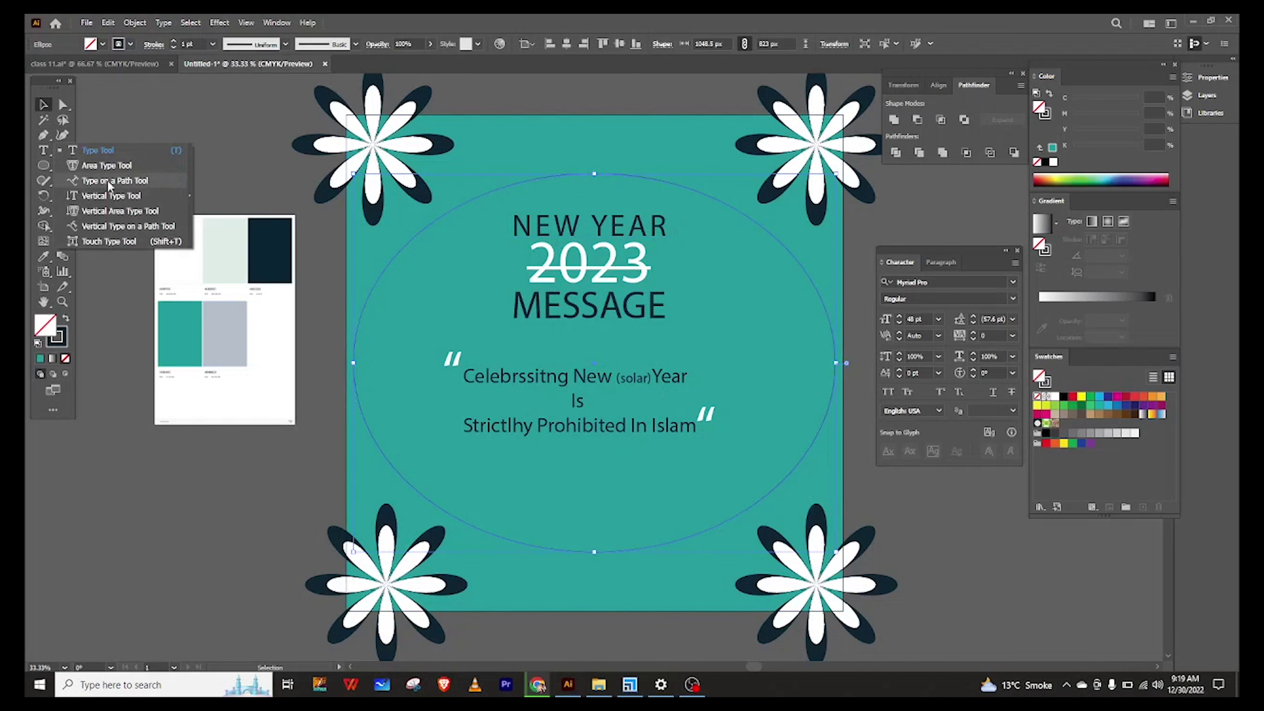
left_click(597, 172)
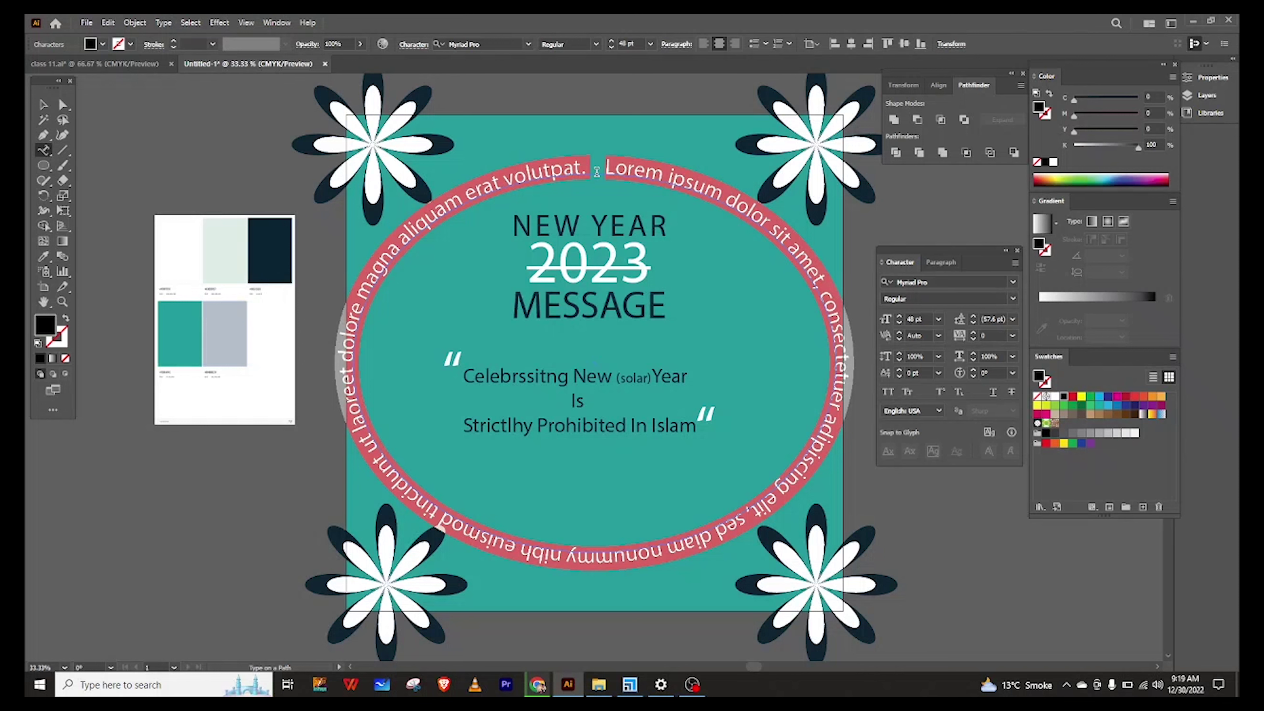
key("BackSpace")
type("20")
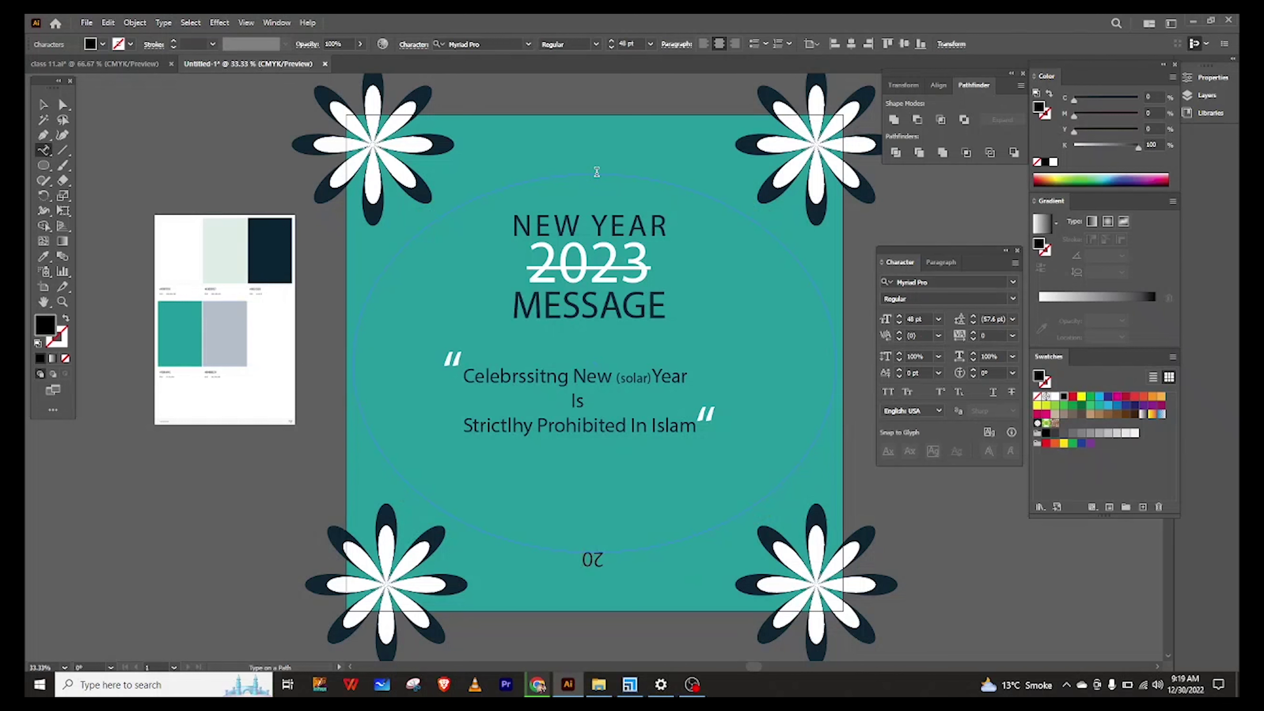
scroll(597, 171, "right", 3)
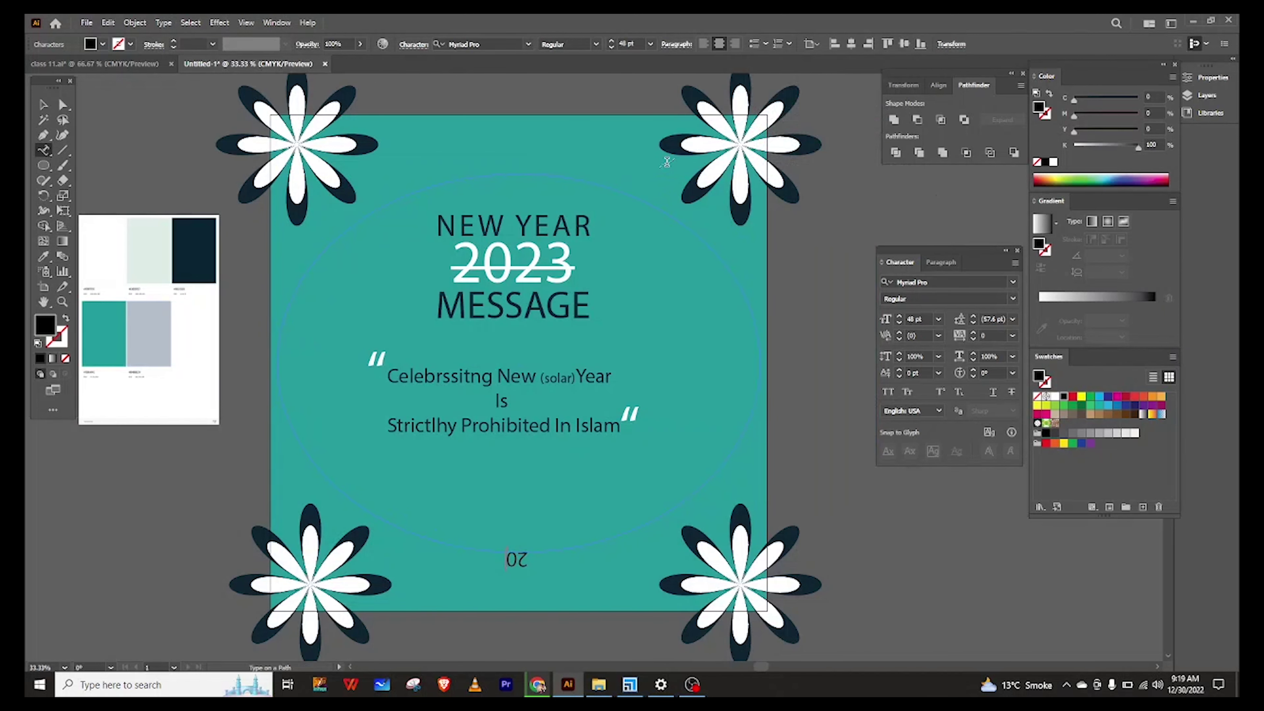
type("23")
type(",")
left_click_drag(543, 558, 485, 560)
left_click(485, 555)
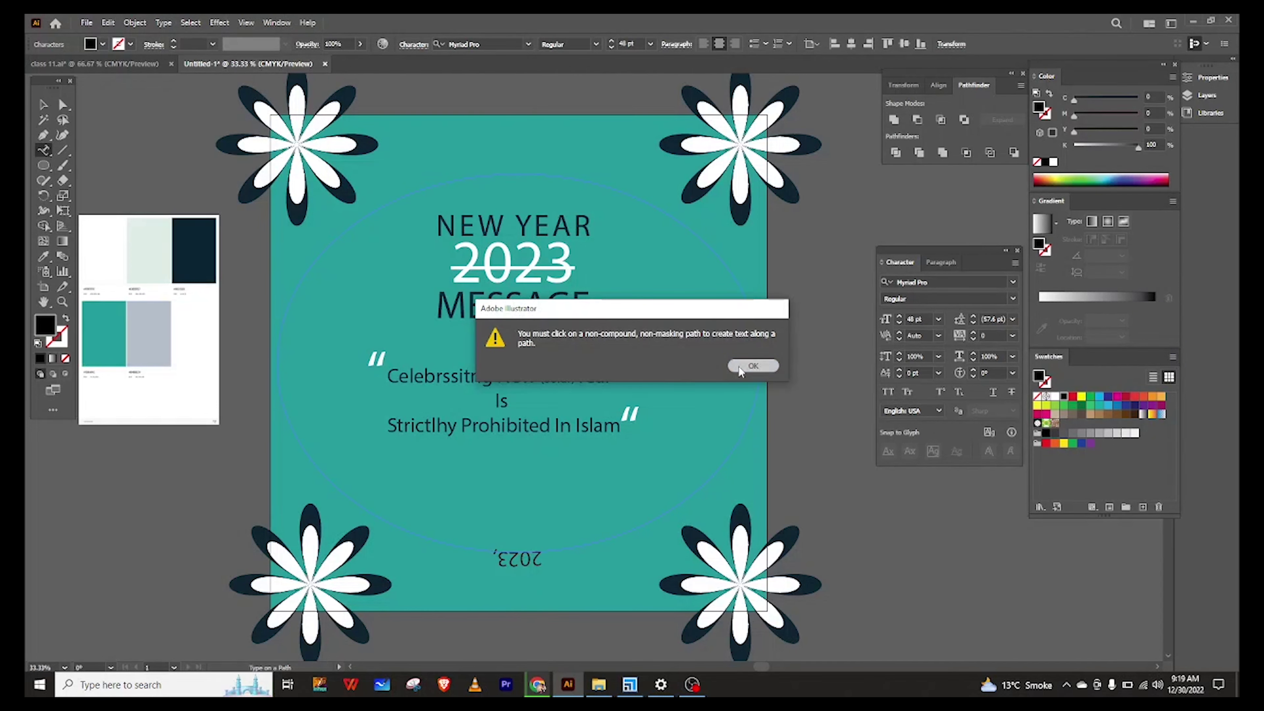
left_click(752, 366)
left_click(486, 555)
left_click(752, 366)
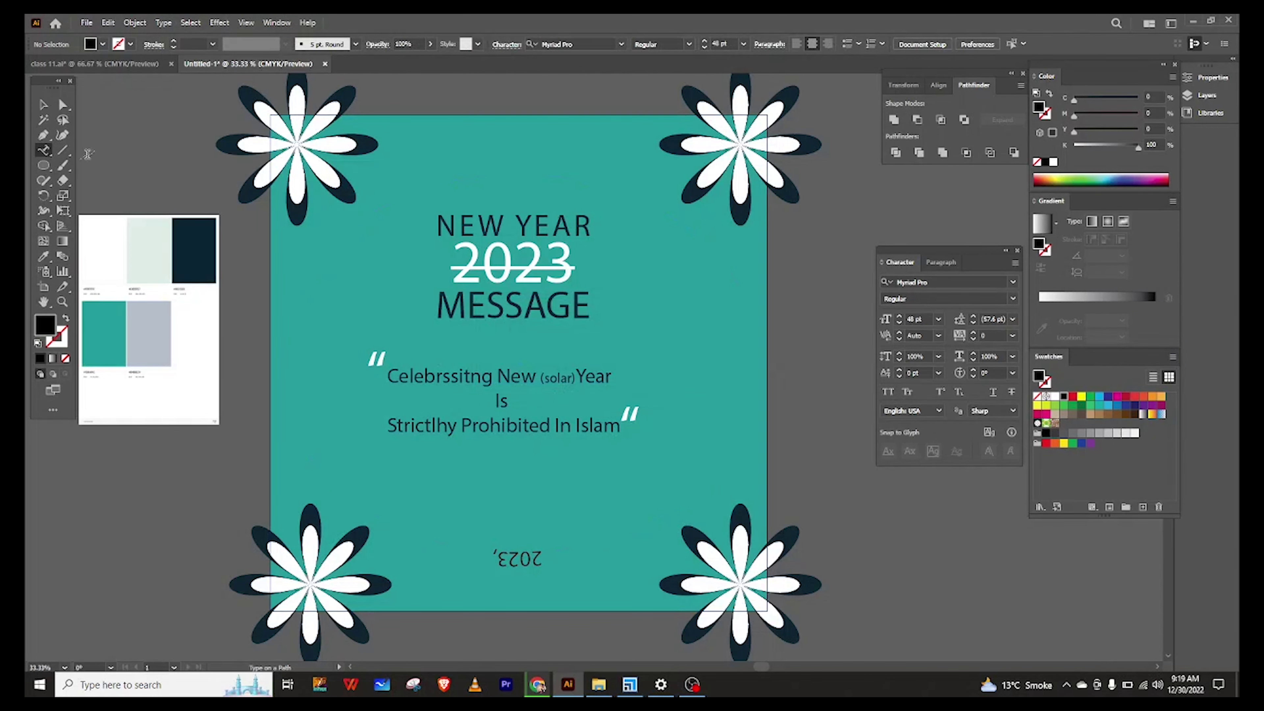
scroll(499, 559, "up", 5)
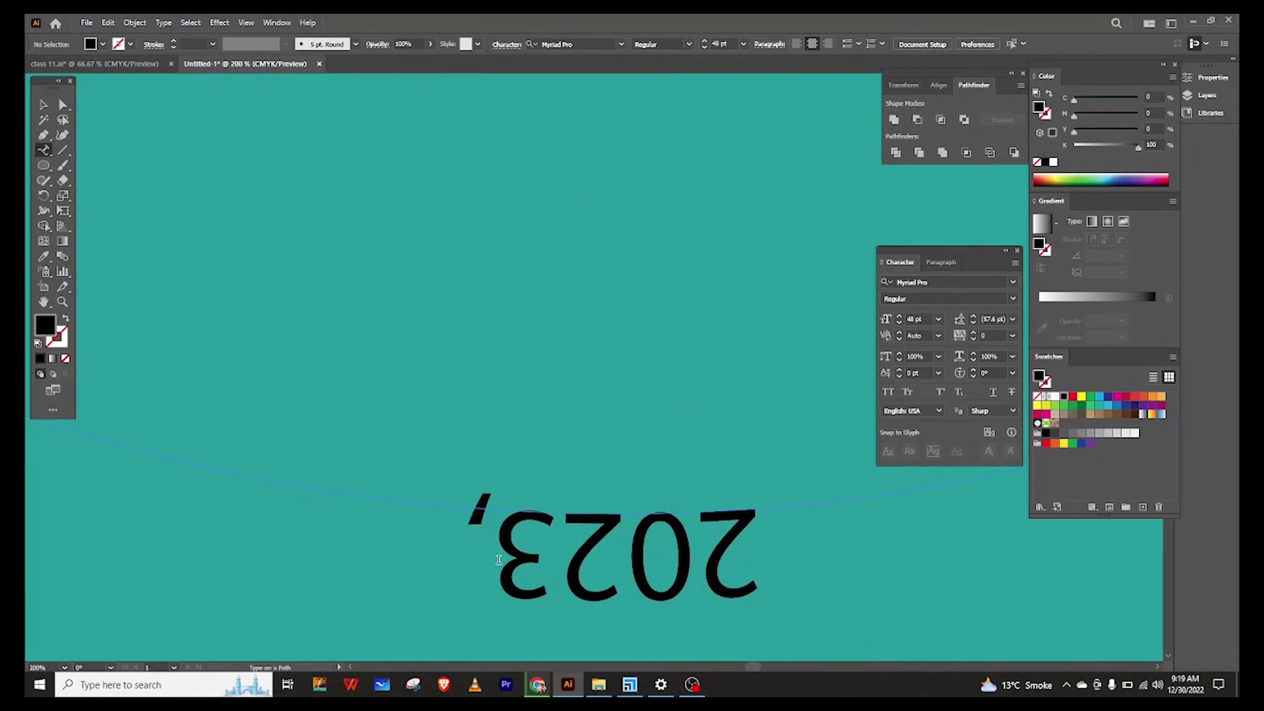
Step: Add more '2023,' text to the oval and slide it along the curve
left_click(462, 507)
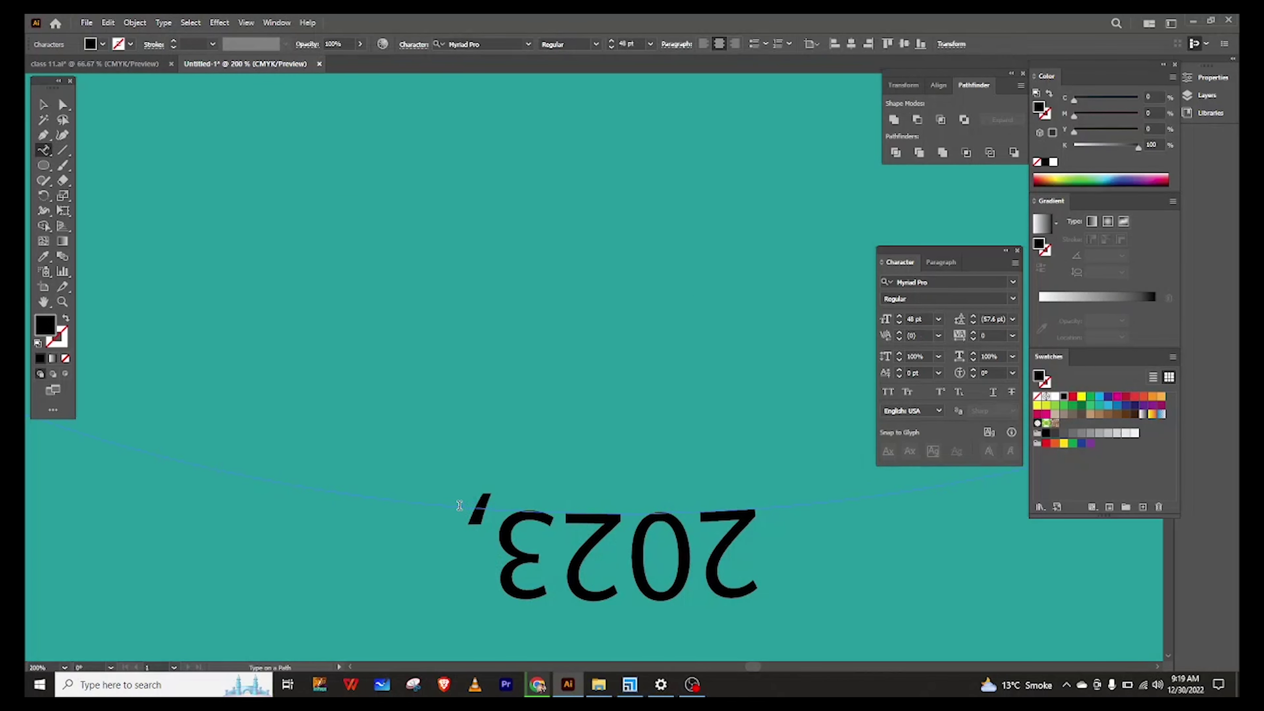
type("2023,")
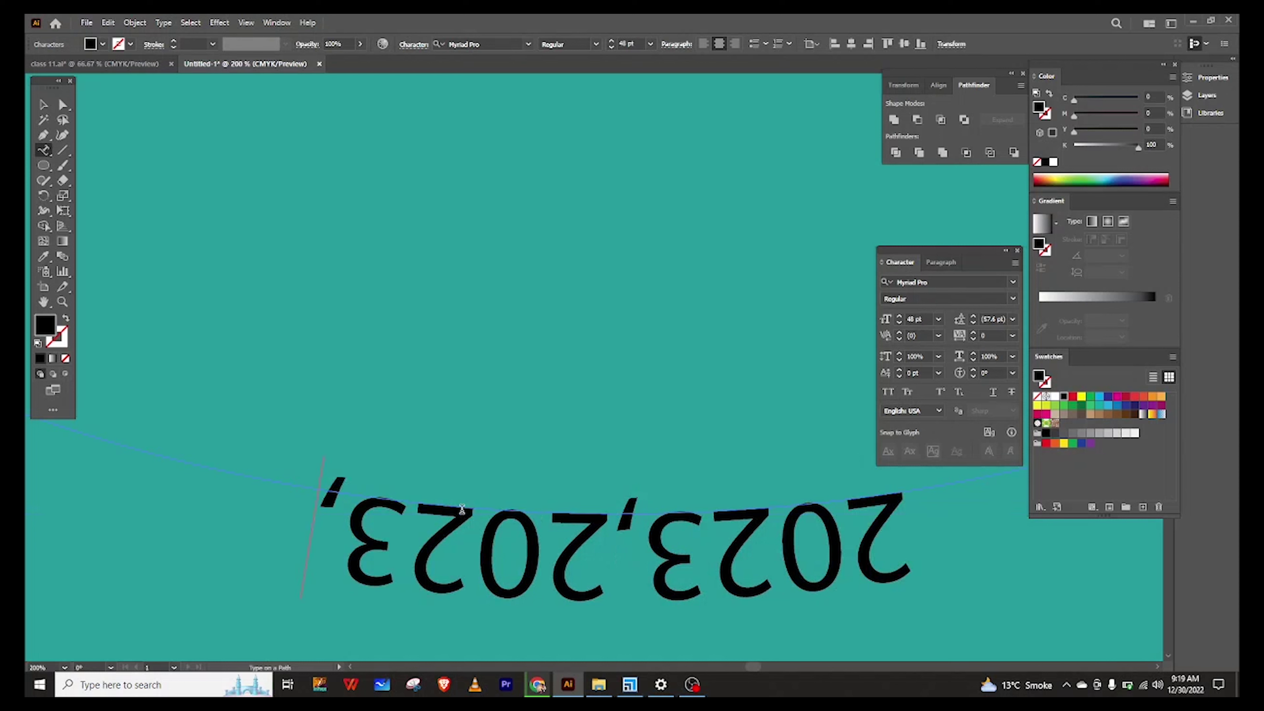
key("Escape")
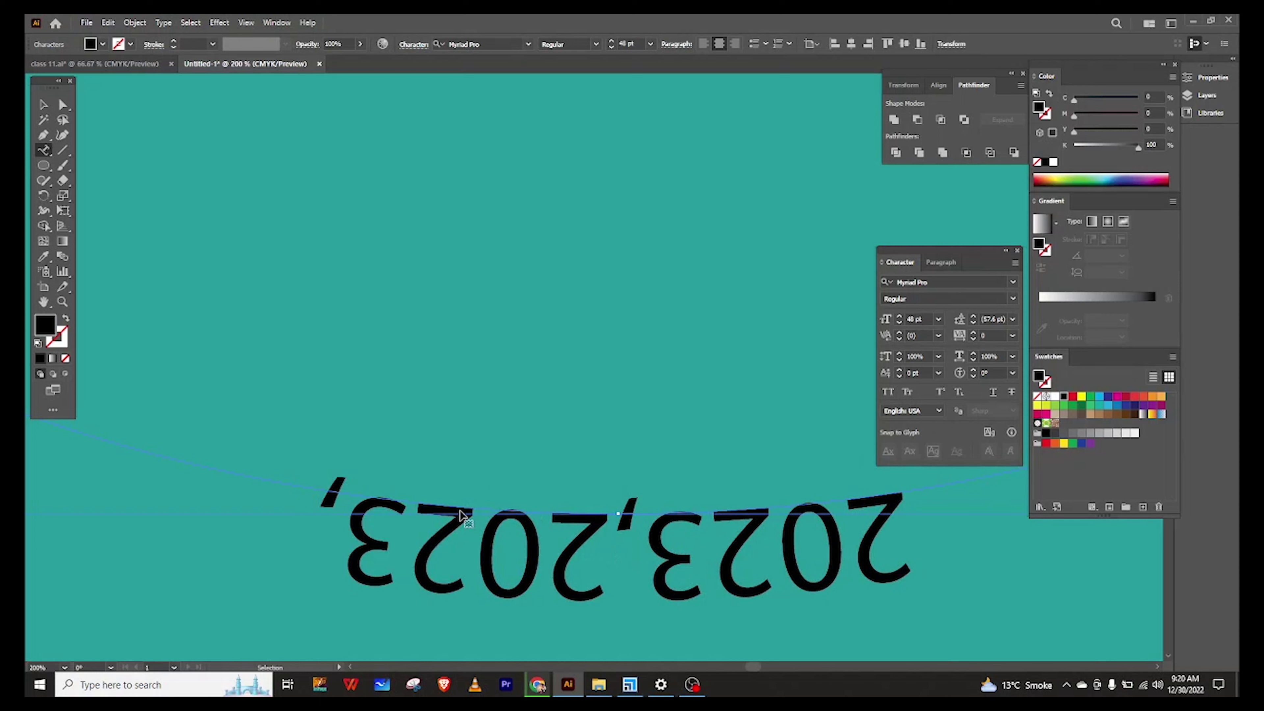
mouse_move(332, 505)
left_mouse_down()
mouse_move(323, 497)
mouse_move(332, 502)
left_mouse_up()
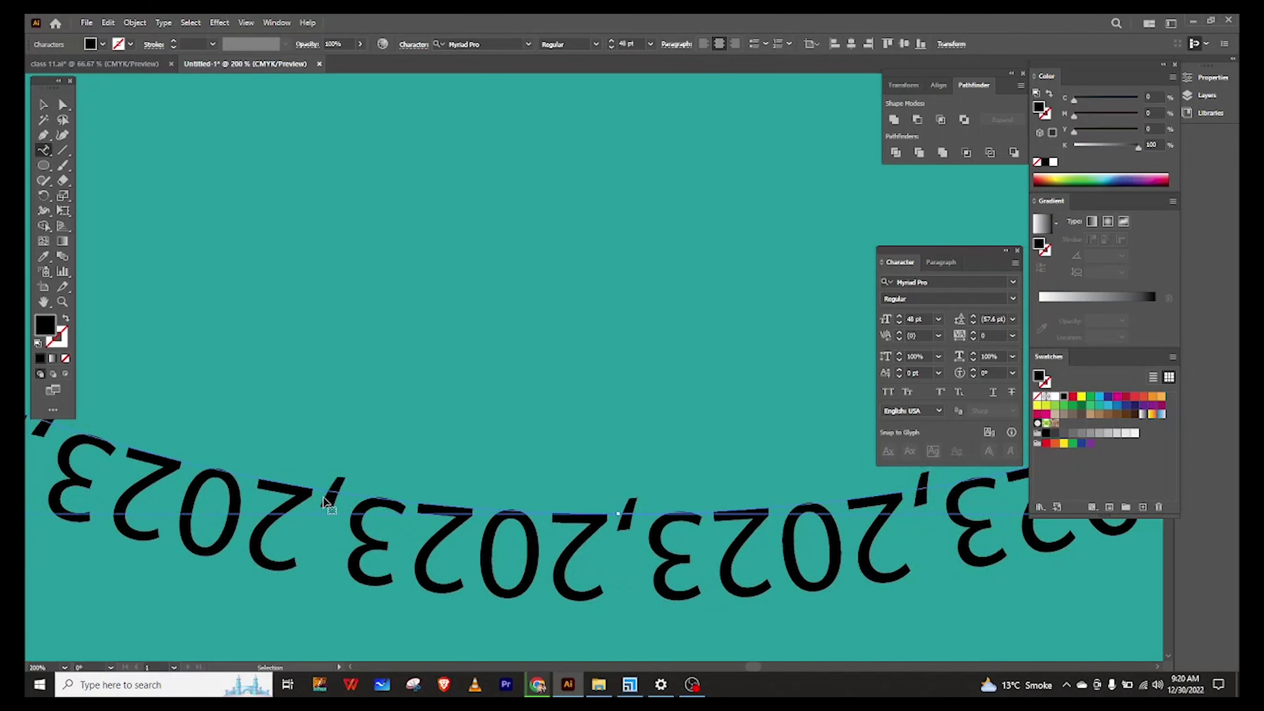
scroll(332, 502, "down", 3)
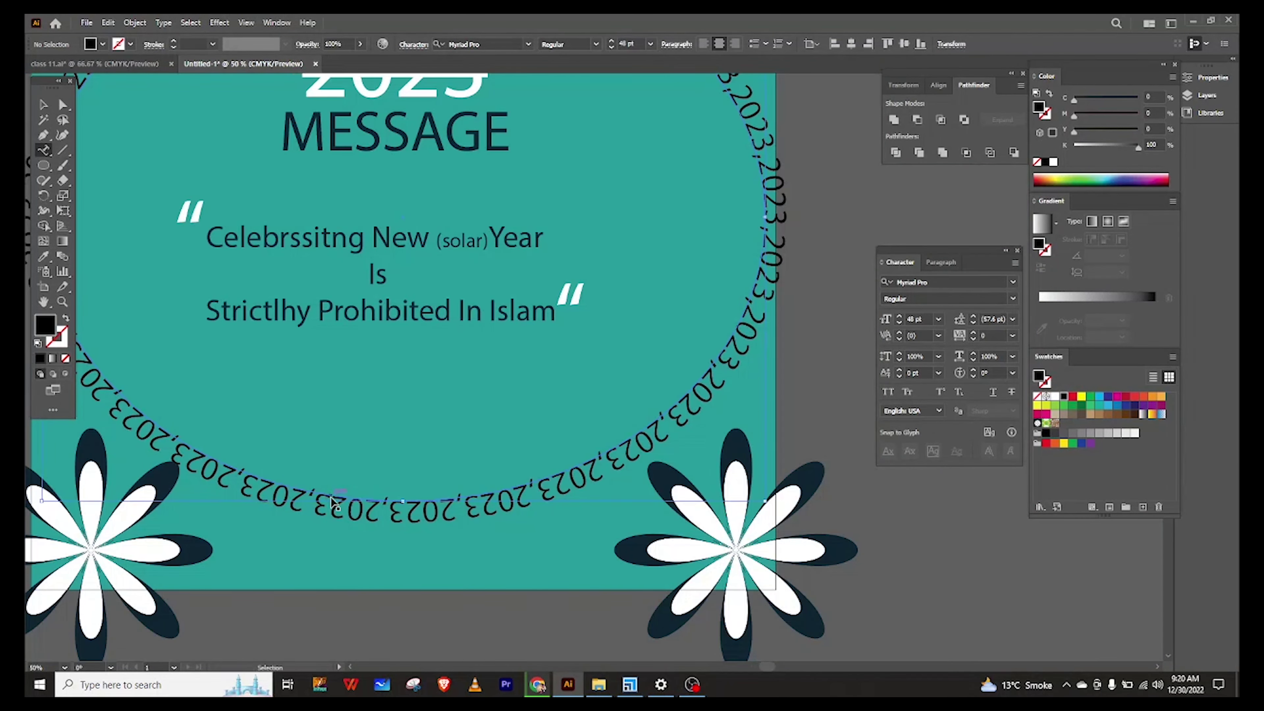
scroll(331, 502, "down", 2)
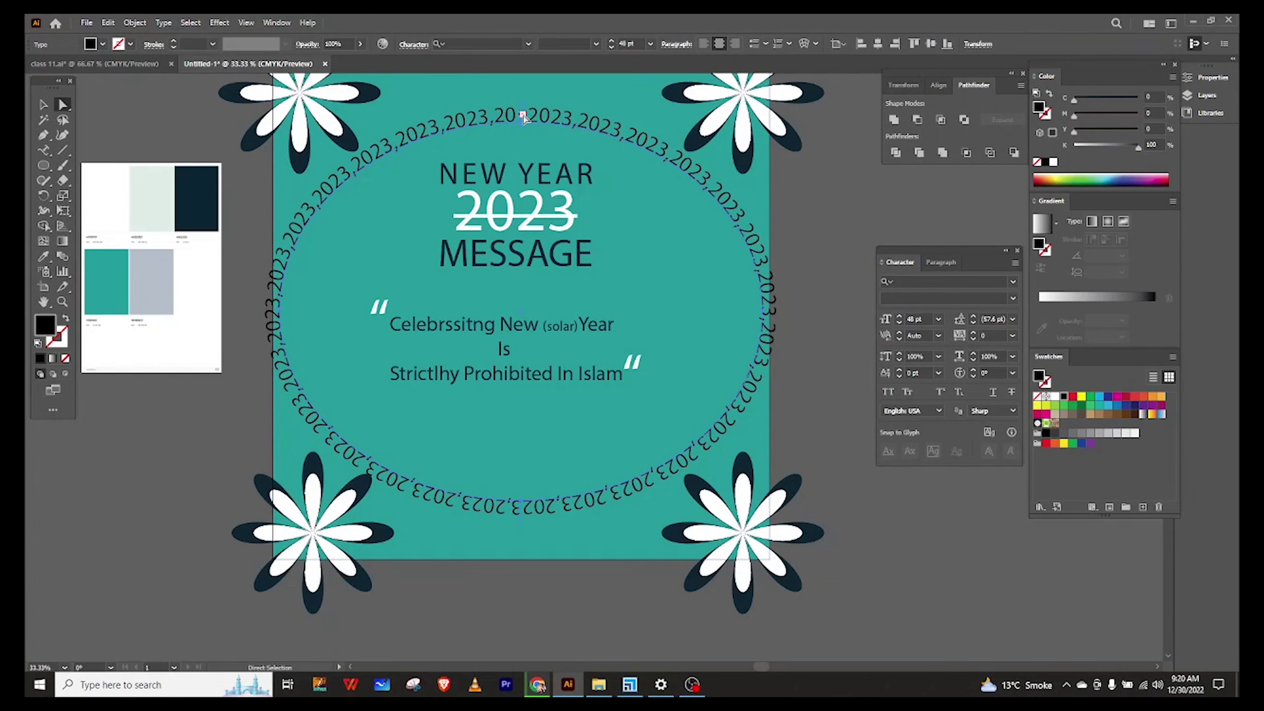
Step: Drag the path-type start and end brackets so the '2023,' ring leaves a clean top gap
key("t")
scroll(522, 116, "up", 1)
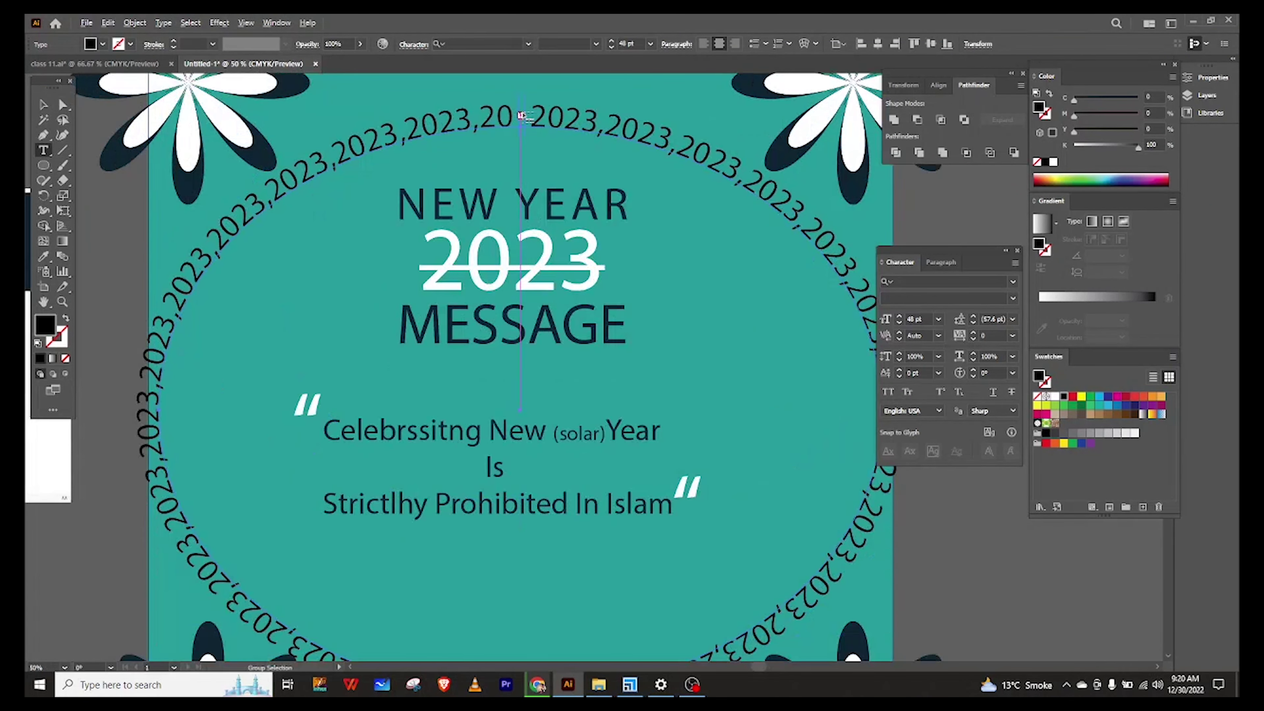
scroll(522, 116, "up", 1)
scroll(517, 258, "up", 1)
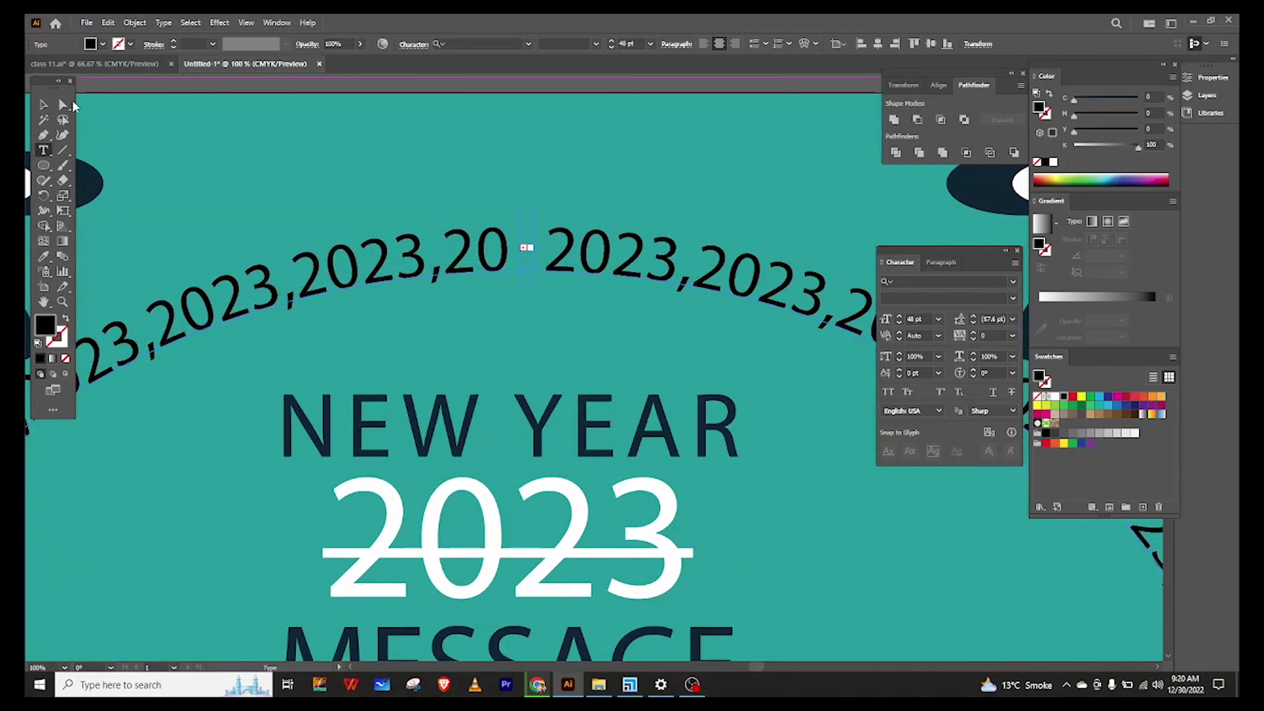
left_click(62, 106)
left_click_drag(533, 254, 561, 263)
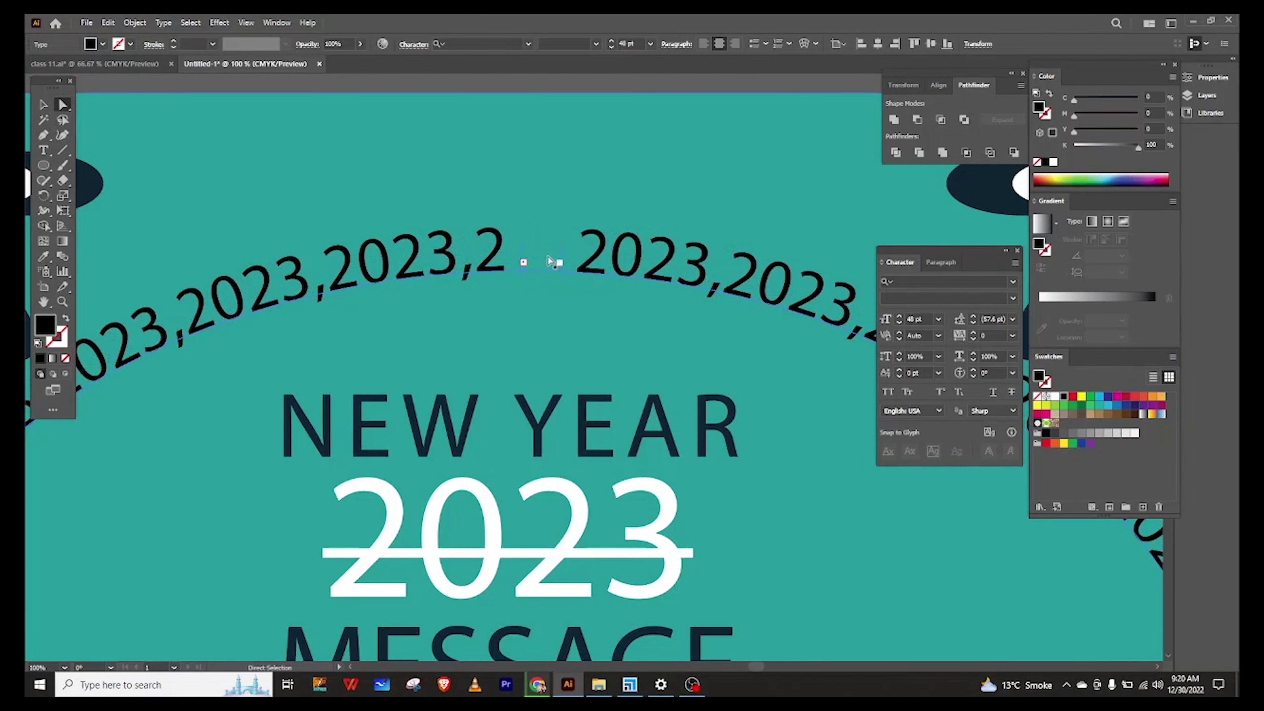
scroll(549, 256, "up", 2)
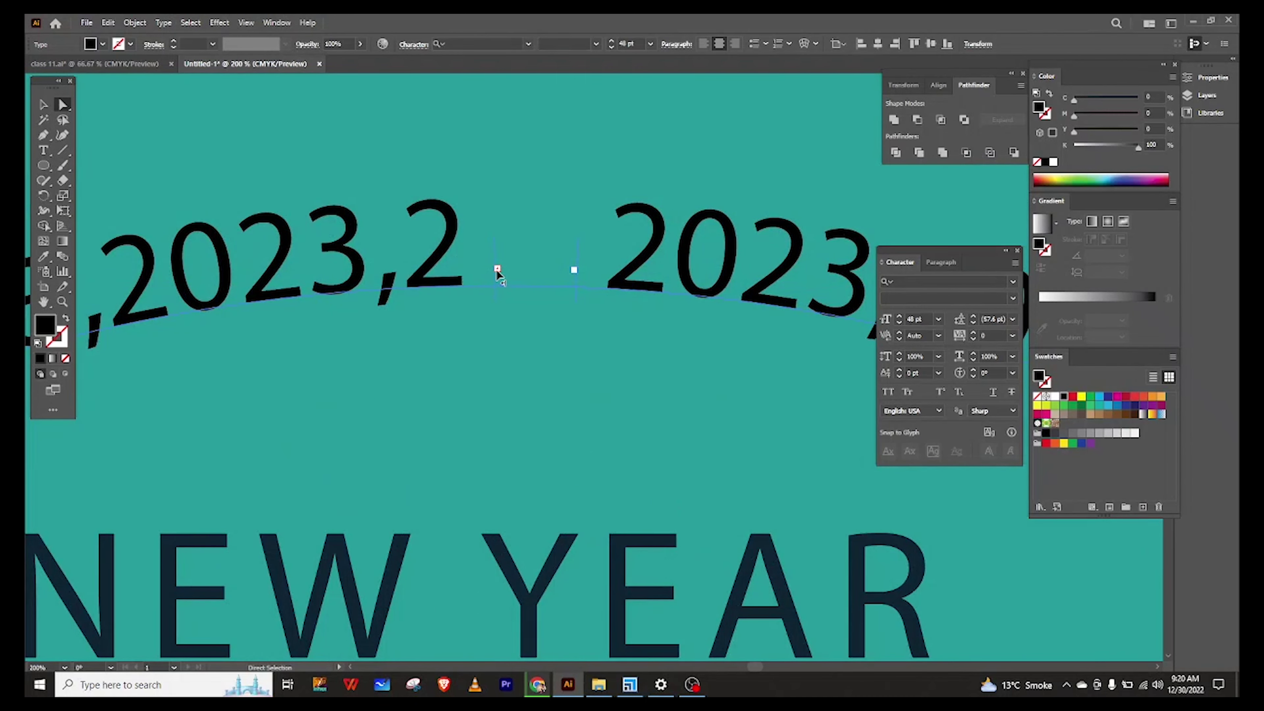
left_click_drag(498, 273, 376, 281)
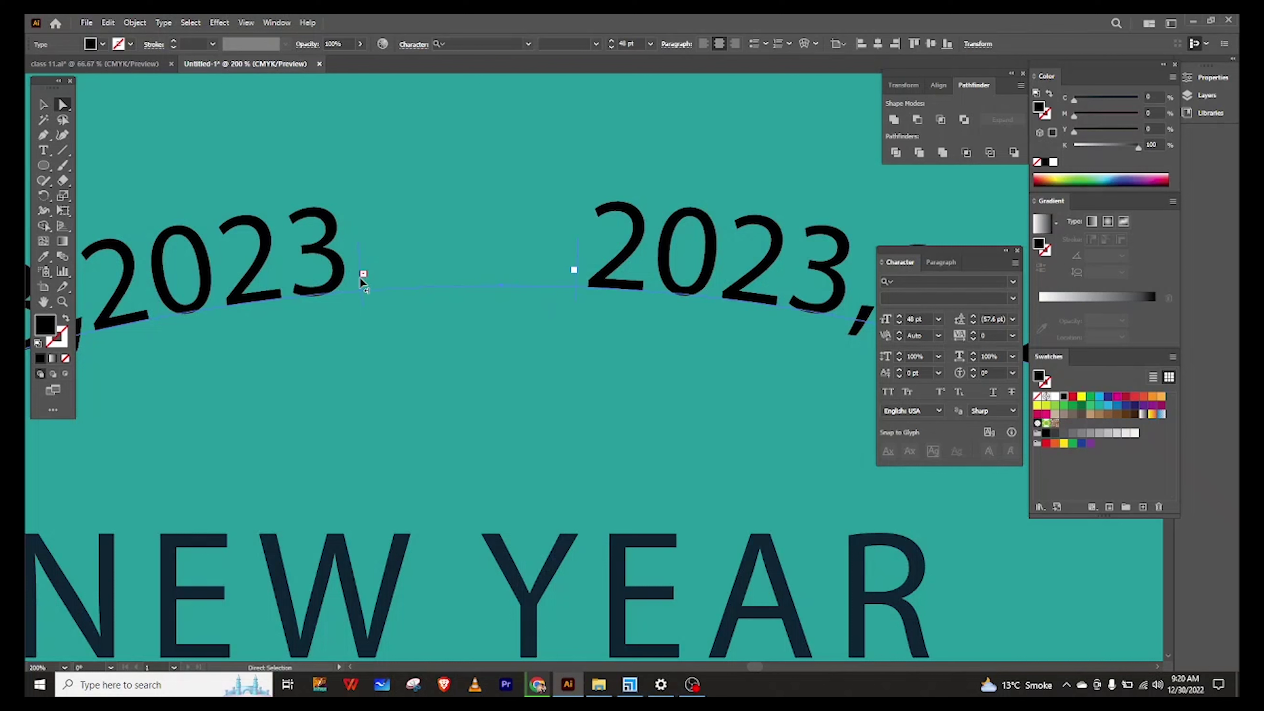
mouse_move(360, 278)
left_mouse_down()
mouse_move(549, 289)
mouse_move(536, 267)
mouse_move(719, 283)
left_mouse_up()
left_click(654, 287)
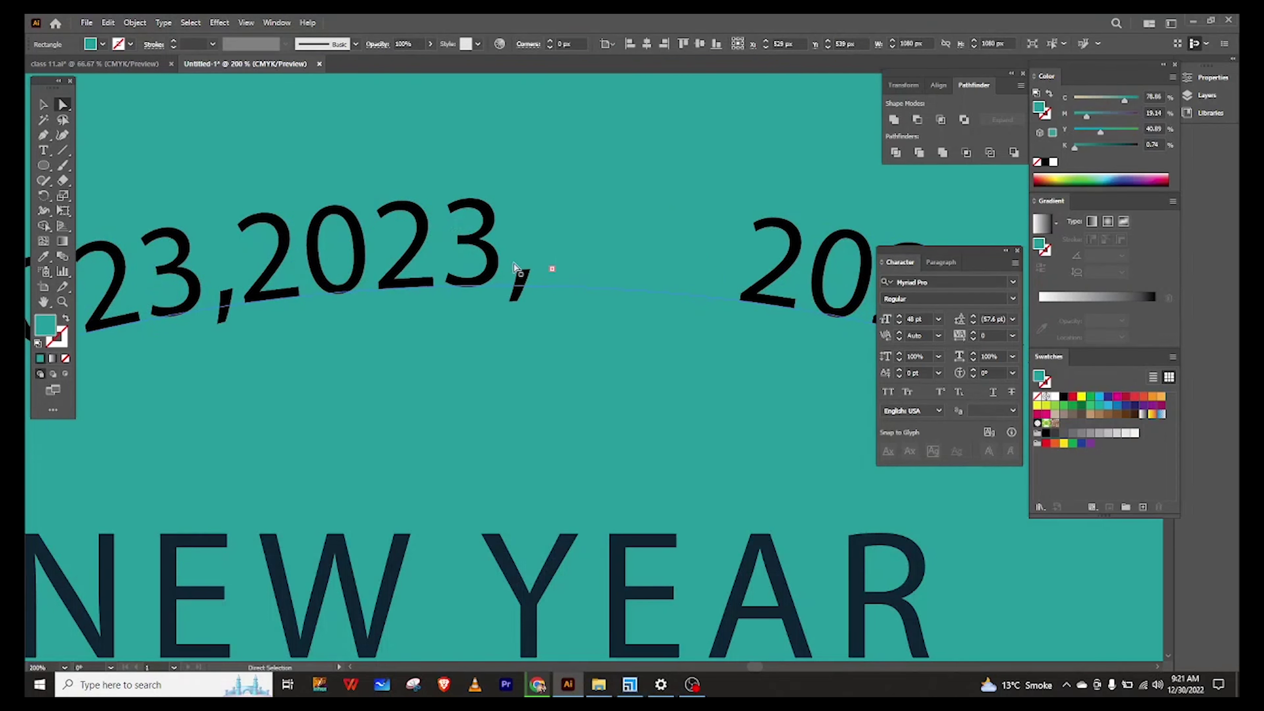
left_click_drag(527, 286, 645, 252)
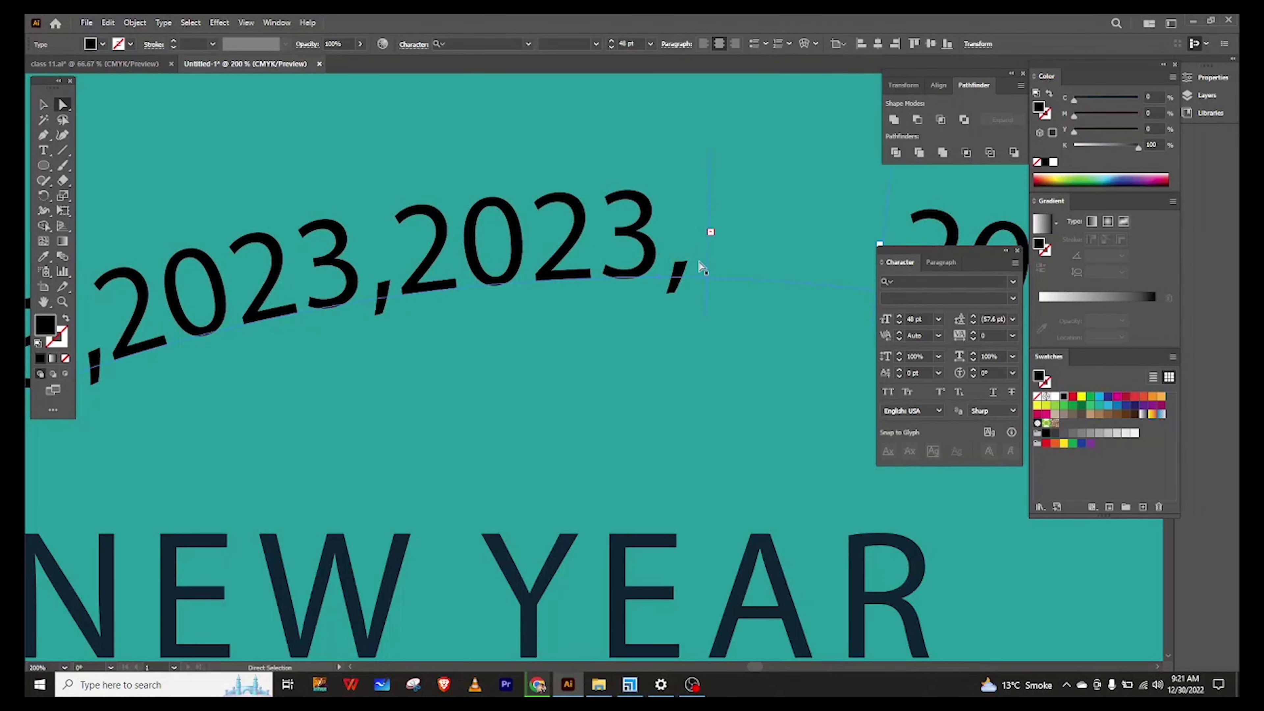
key("t")
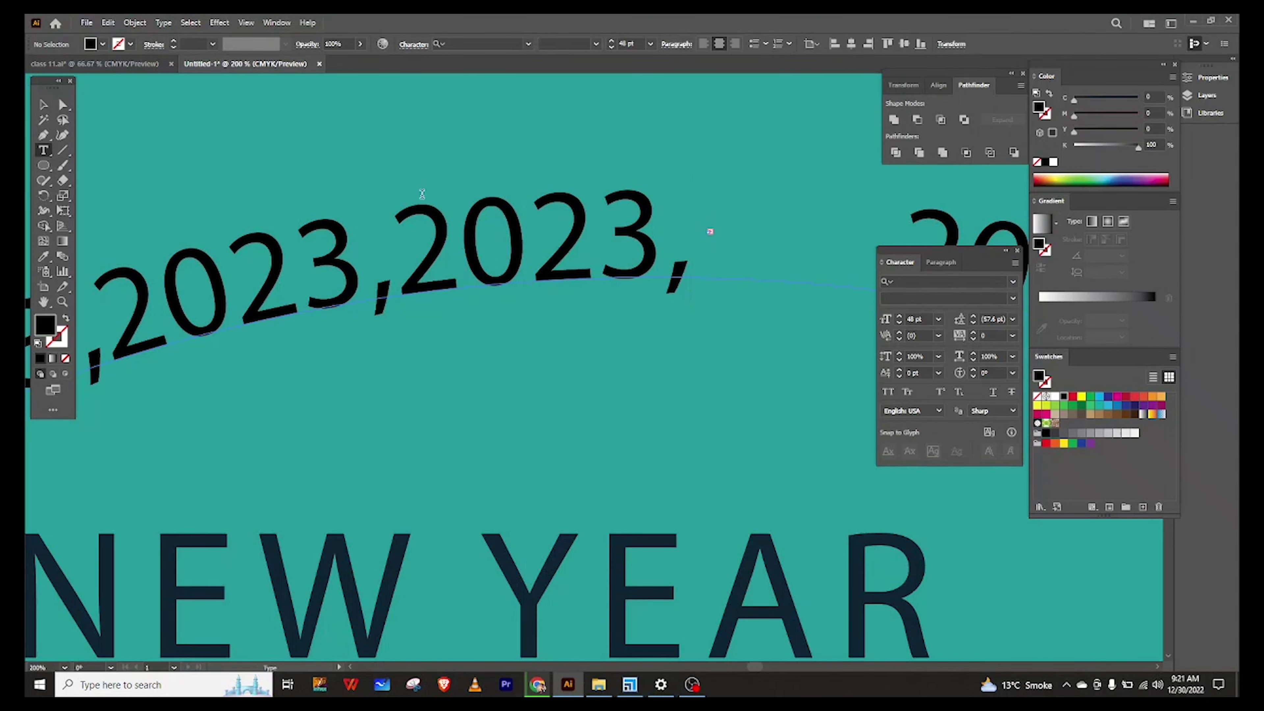
Step: Colour all of the circular 2023 text white
key("t")
left_click(583, 222)
key("ctrl+a")
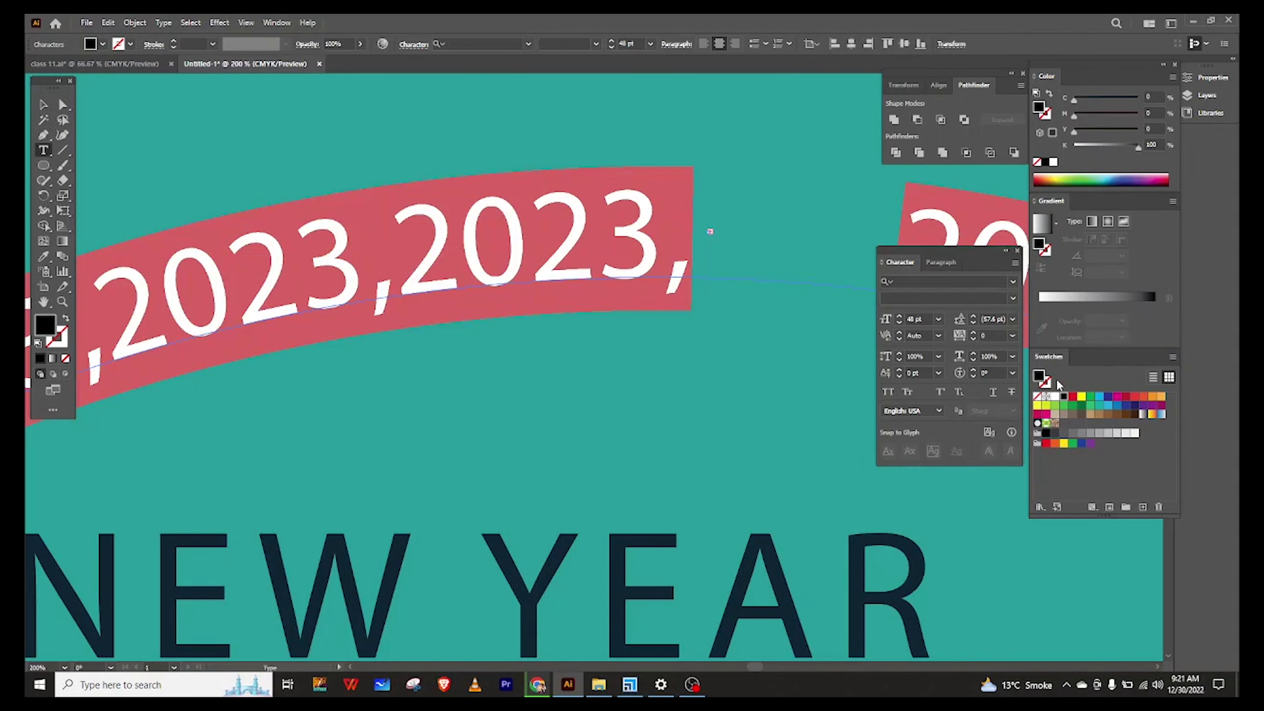
left_click(1055, 396)
left_click(42, 106)
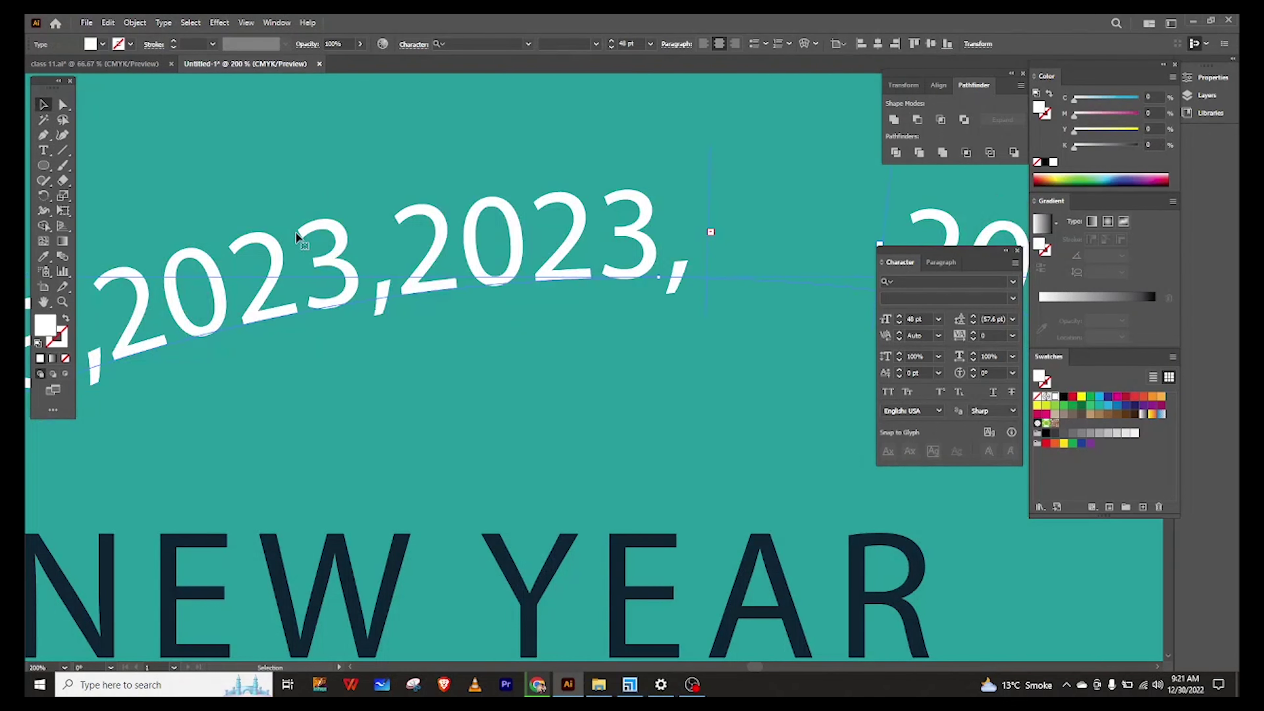
key("ctrl+minus")
key("ctrl+minus")
key("ctrl+minus")
key("ctrl+minus")
key("ctrl+minus")
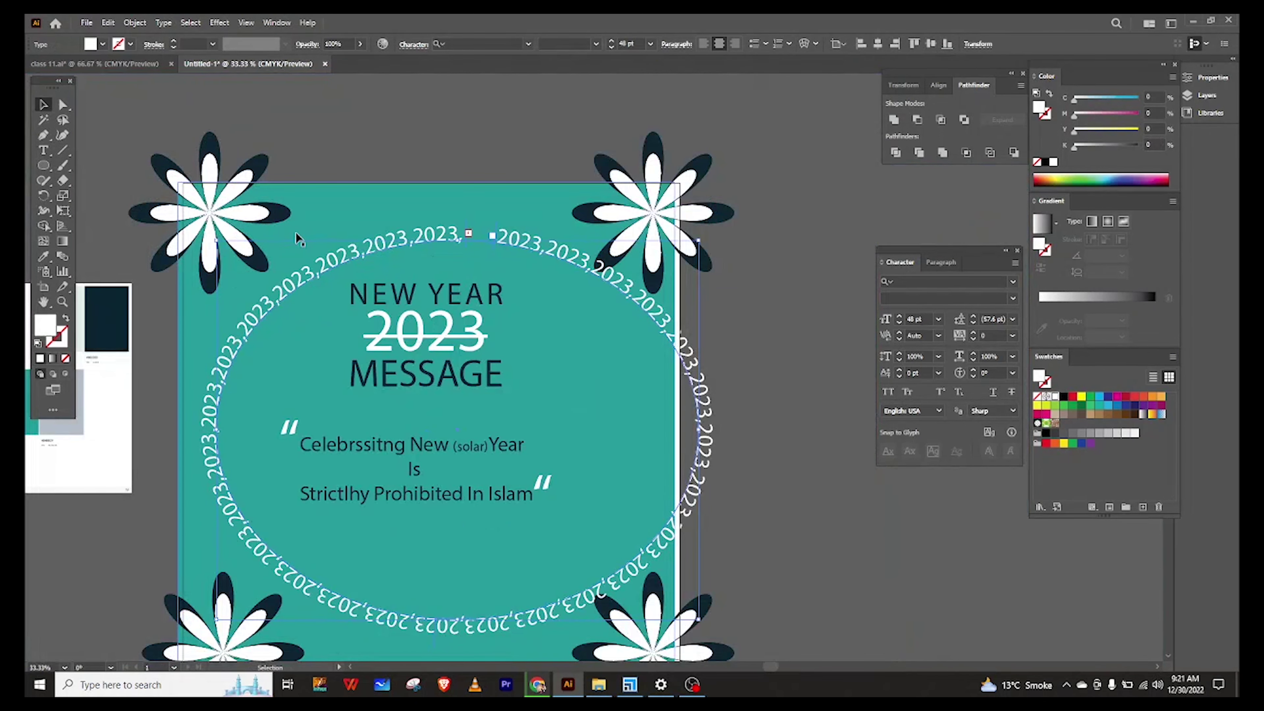
Step: Nudge the teal background, then shrink and recentre the circular 2023 text ring
double_click(322, 206)
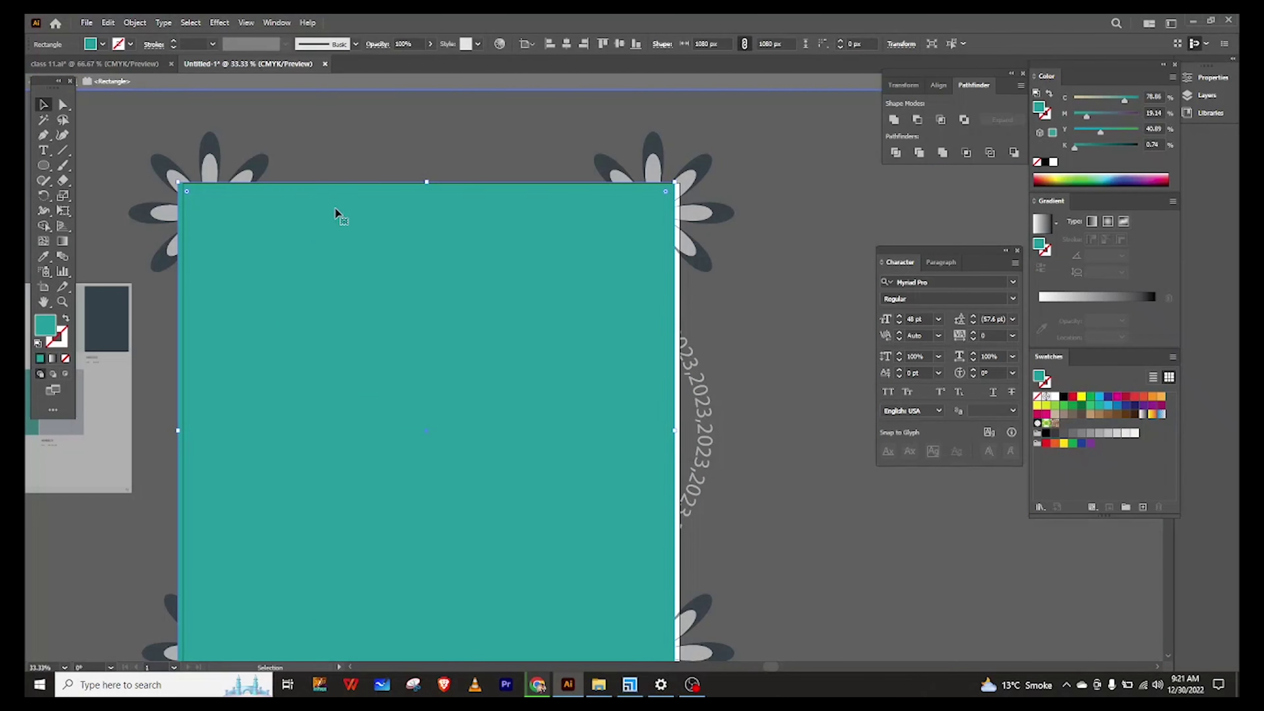
double_click(338, 145)
left_click_drag(339, 221, 347, 213)
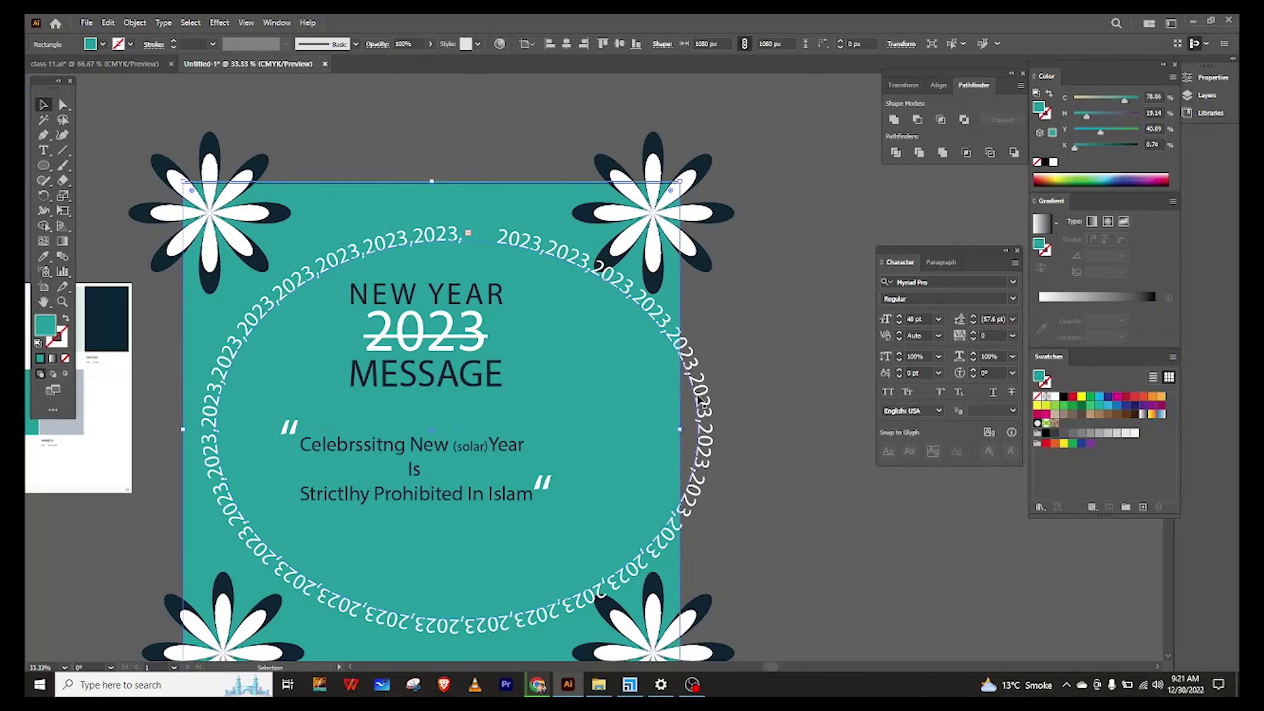
left_click(707, 401)
left_click_drag(704, 420, 678, 416)
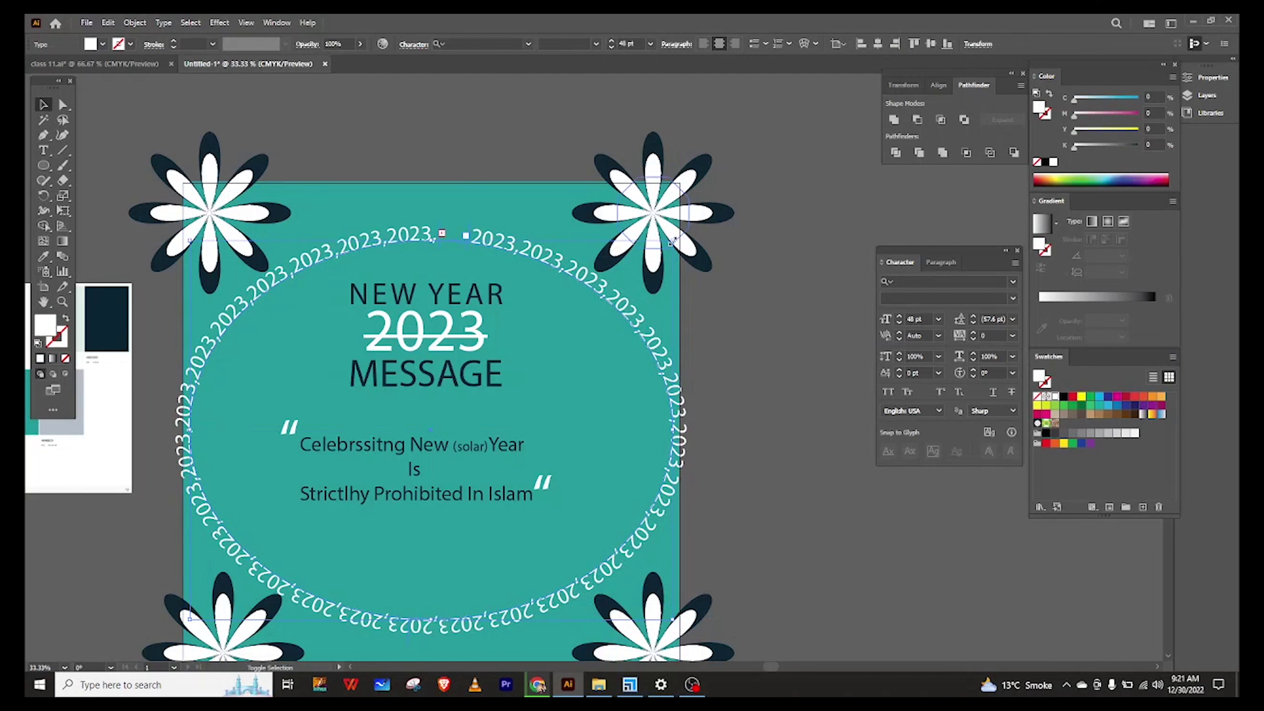
left_click_drag(671, 241, 642, 272)
mouse_move(502, 286)
left_mouse_down()
mouse_move(517, 264)
mouse_move(439, 253)
left_mouse_up()
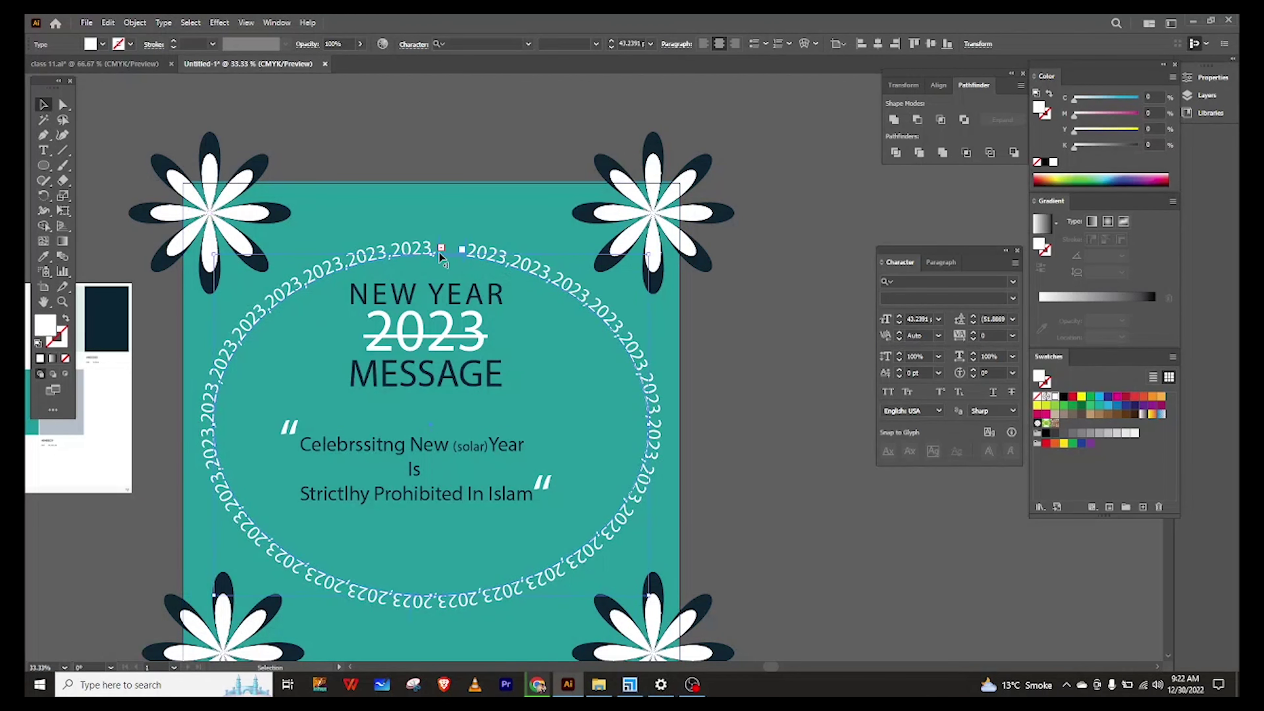
left_click_drag(436, 593, 438, 614)
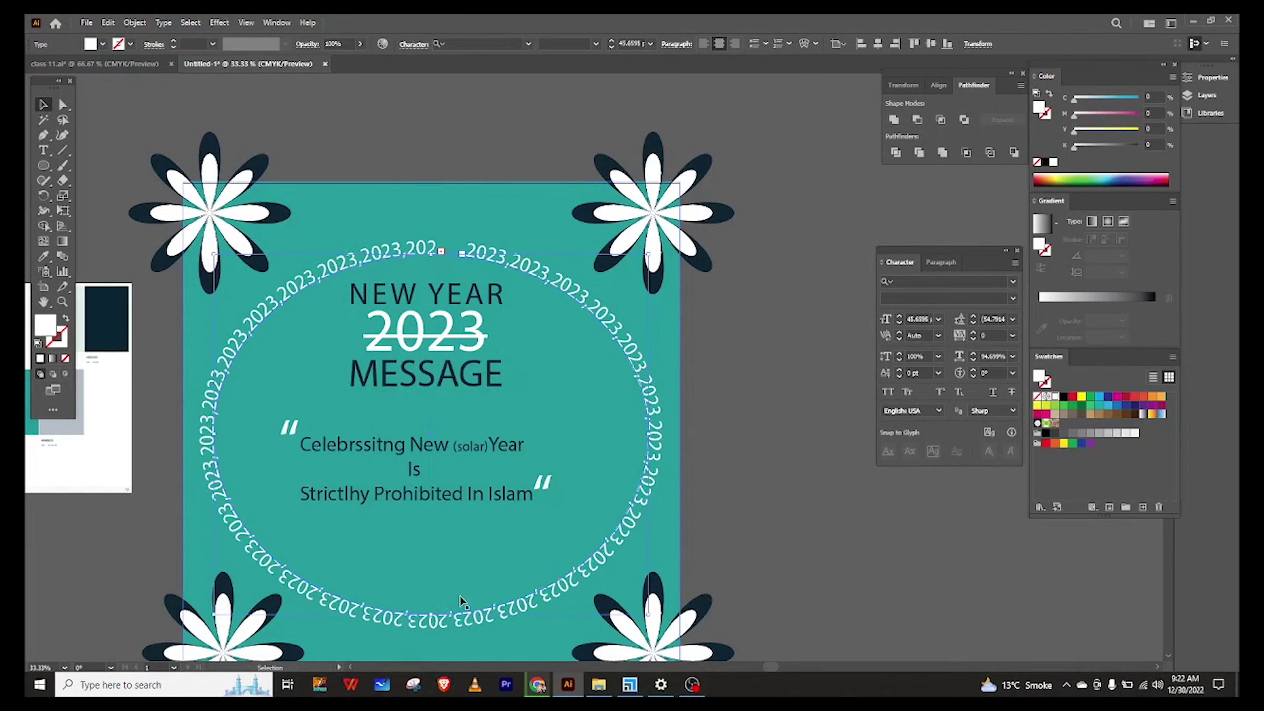
left_click(755, 431)
Step: Move the quoted message and heading lower, and shift the swatch image further left
left_click_drag(430, 448, 430, 465)
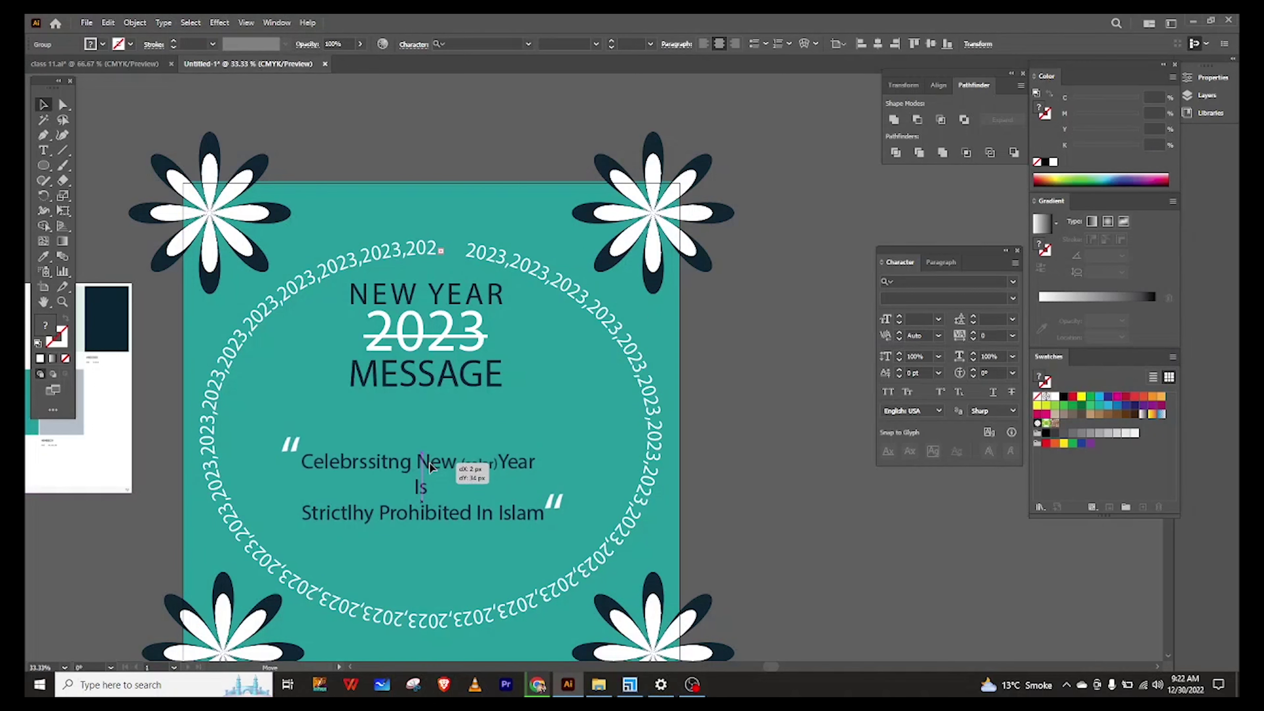
left_click(448, 333)
left_click(453, 381, "shift")
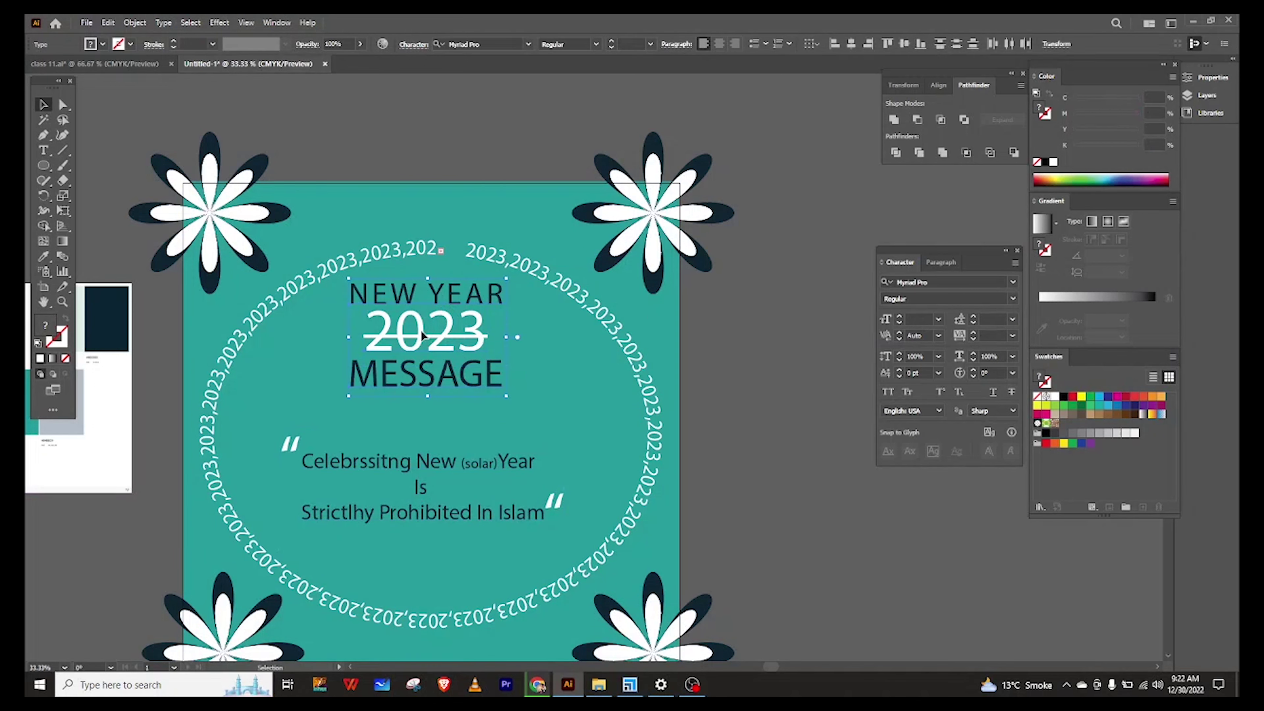
left_click_drag(421, 331, 428, 356)
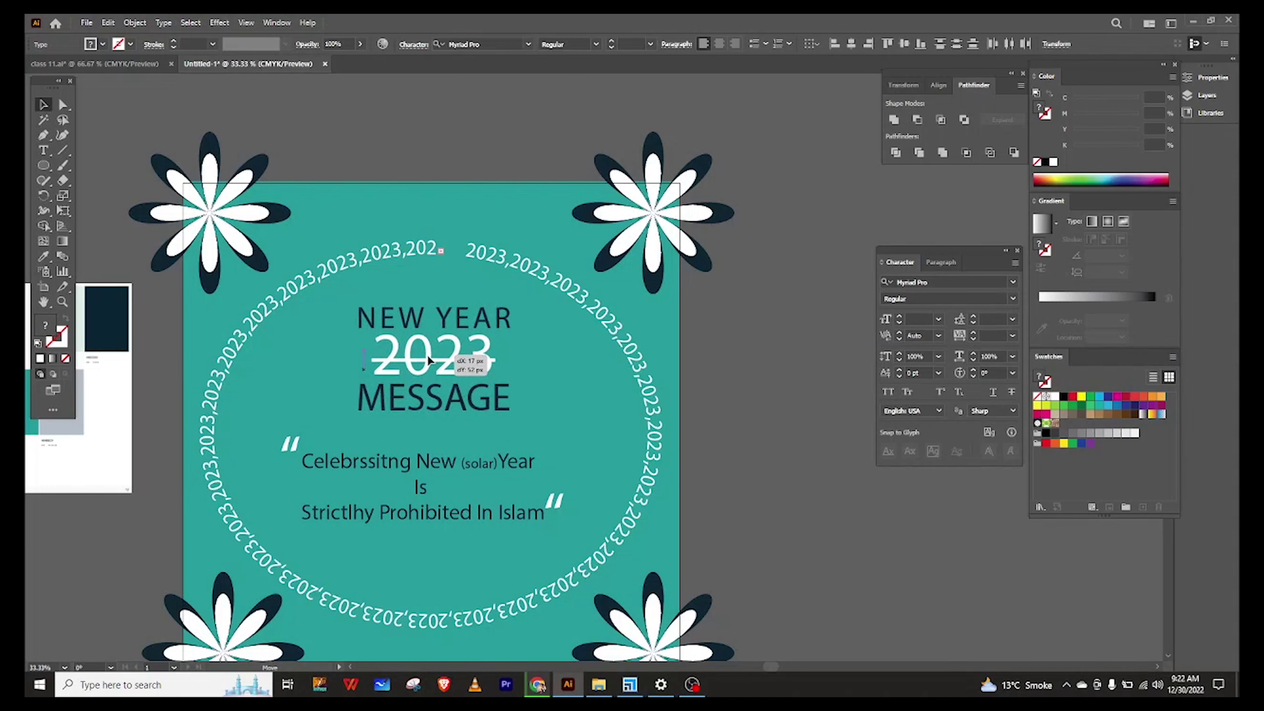
left_click(748, 373)
key("ctrl+minus")
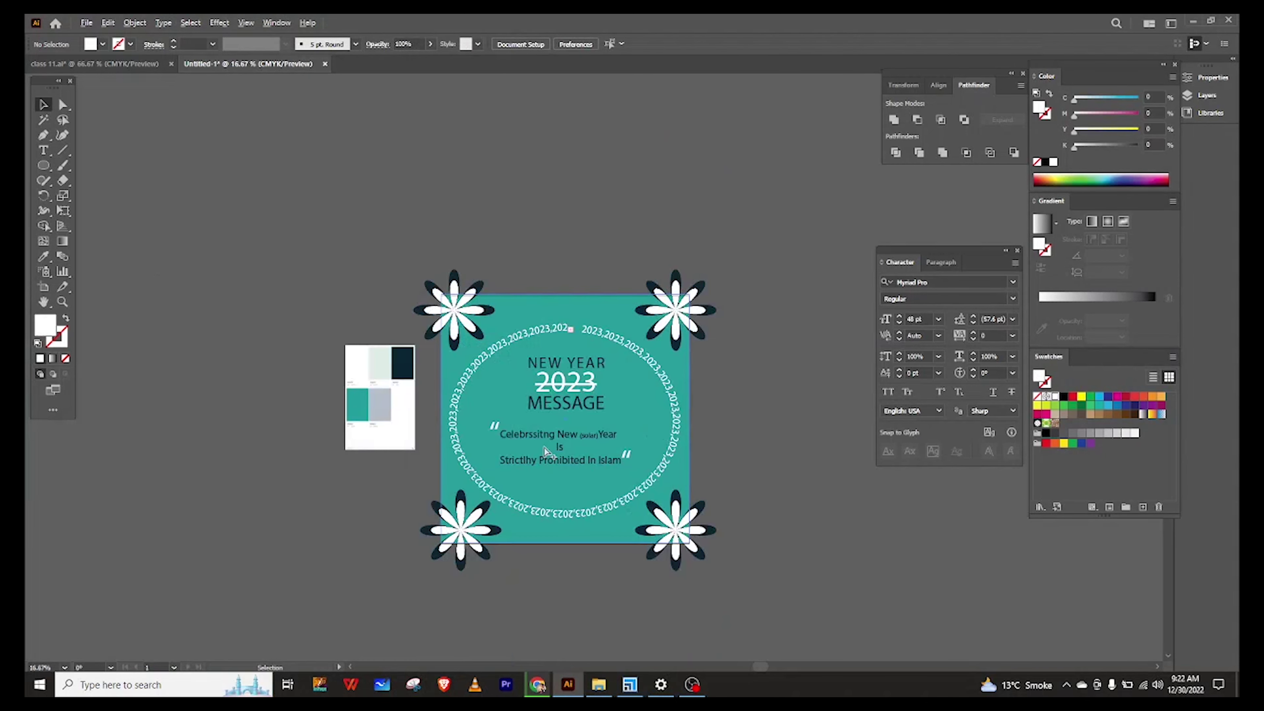
scroll(546, 451, "up", 1)
left_click_drag(325, 376, 252, 370)
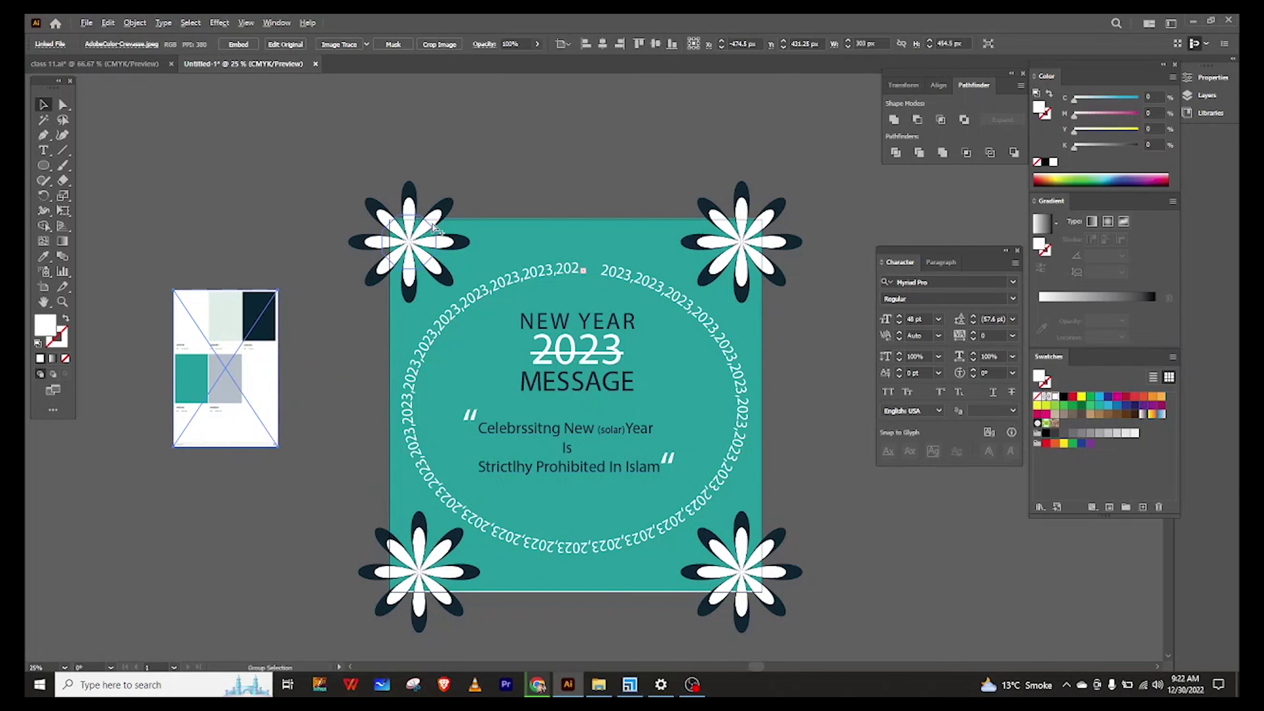
Step: Ungroup the top-left flower and centre its dark back flower, at half size, on the white petals
scroll(434, 228, "up", 3)
right_click(472, 186)
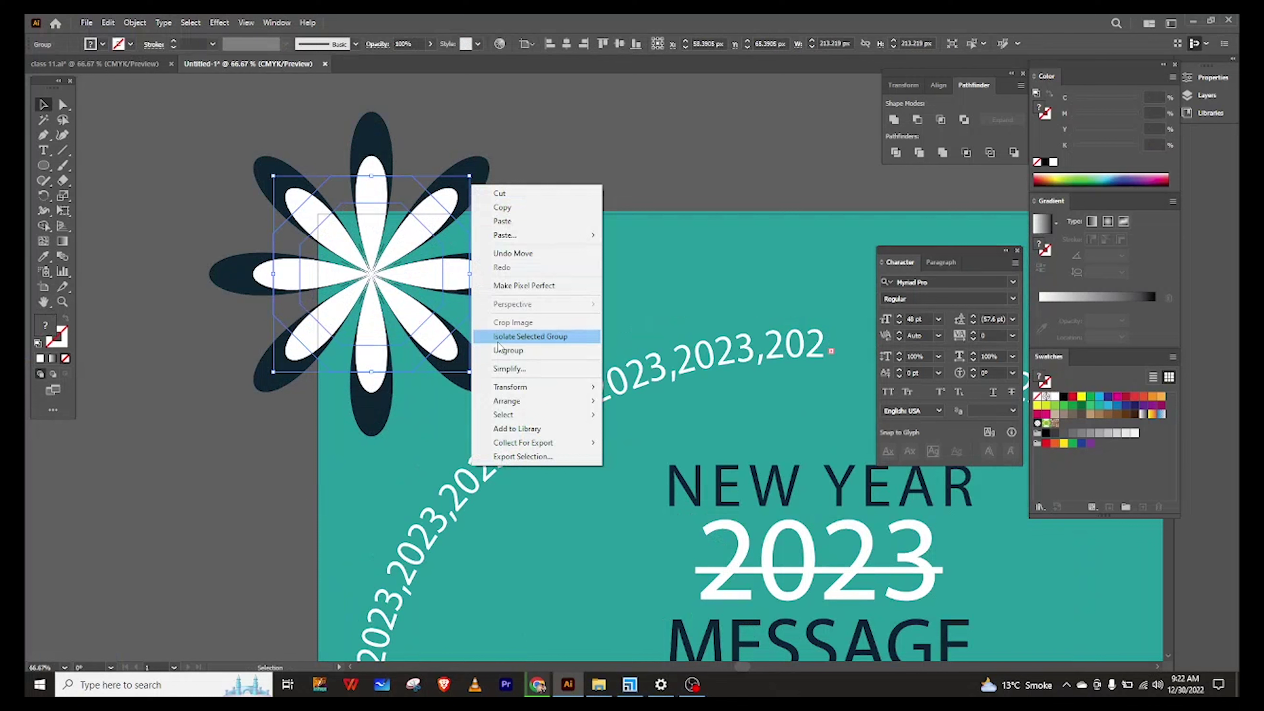
left_click(517, 351)
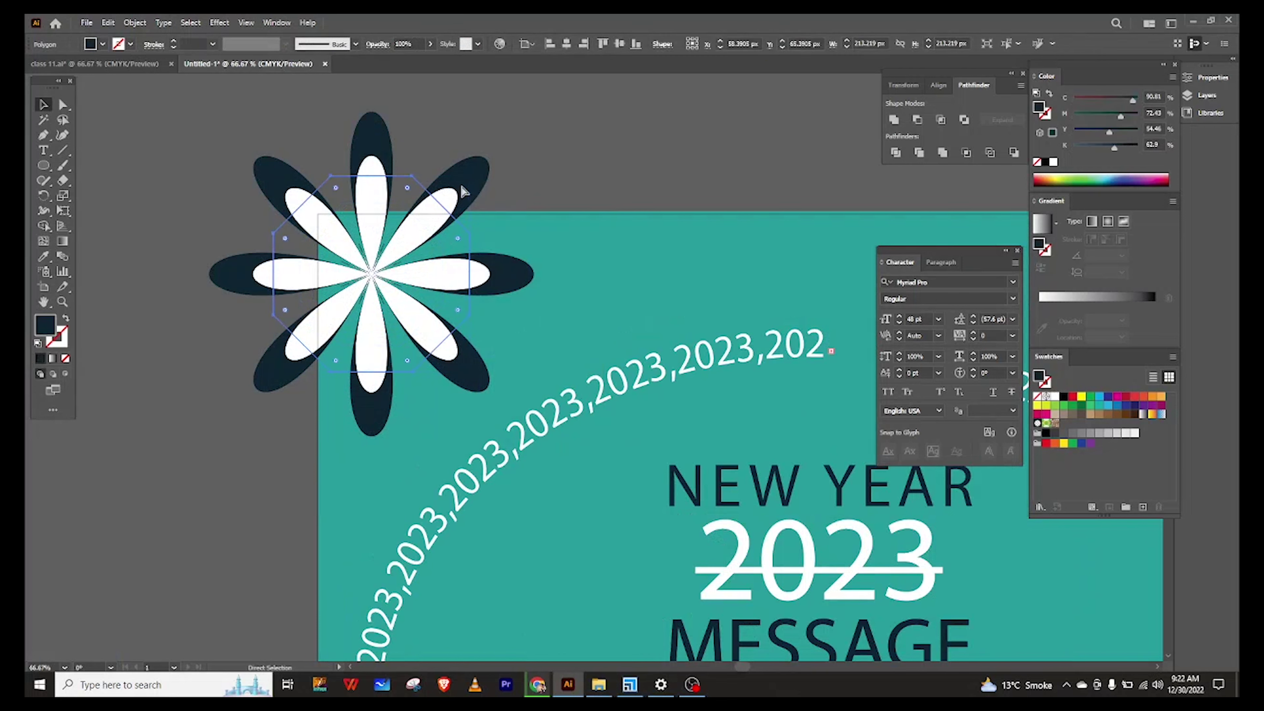
left_click_drag(463, 191, 632, 309)
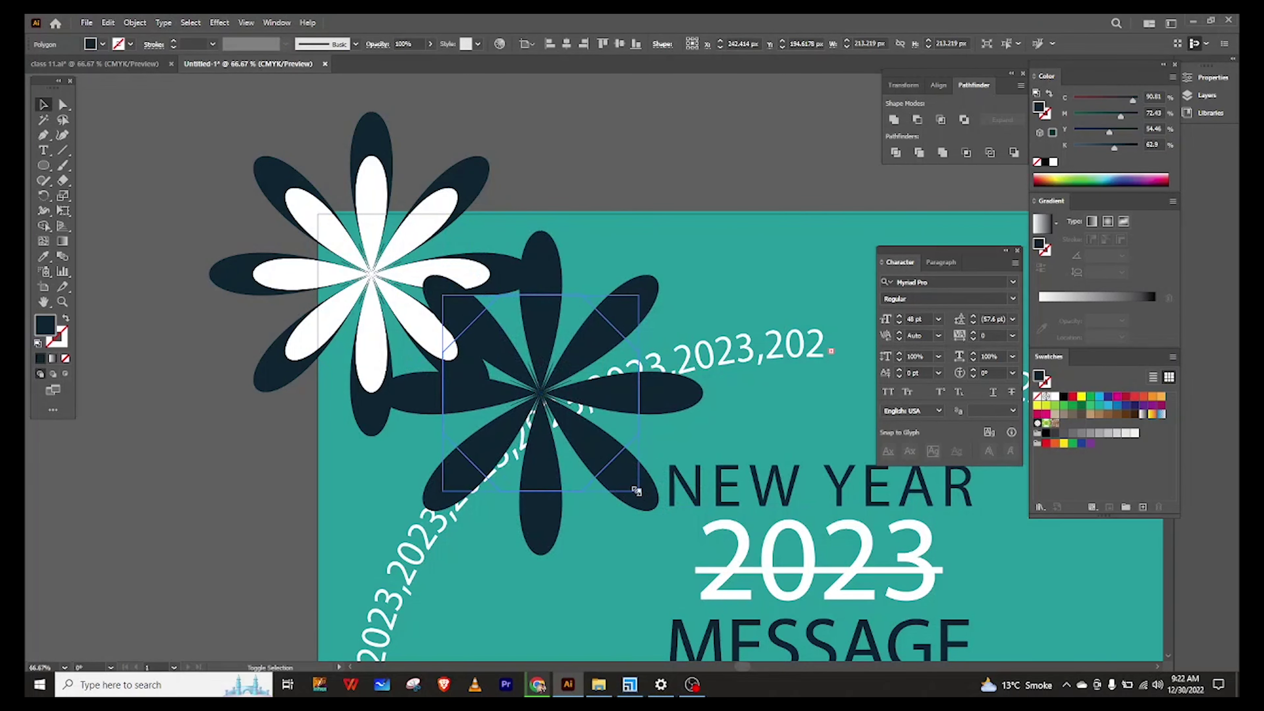
left_click_drag(635, 492, 541, 393)
mouse_move(487, 351)
left_mouse_down()
mouse_move(372, 270)
mouse_move(363, 278)
left_mouse_up()
left_click(249, 174)
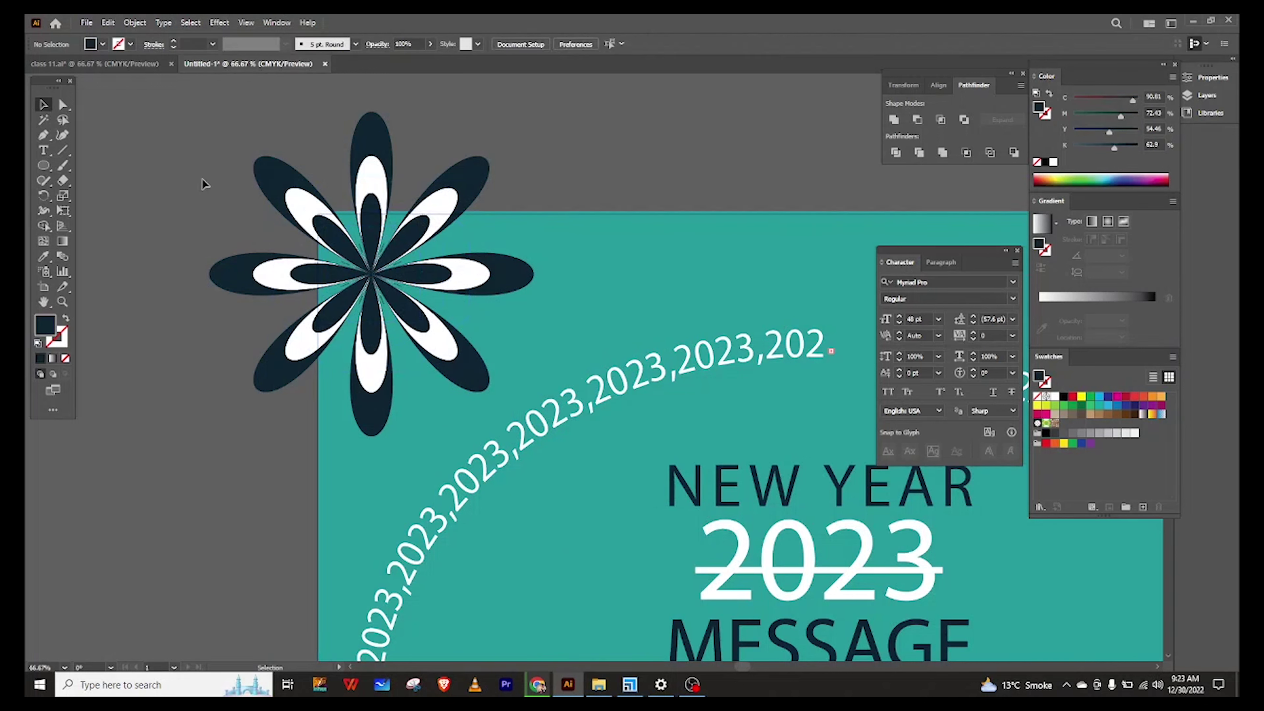
Step: Copy and paste the small dark flower onto another corner flower
left_click(370, 234)
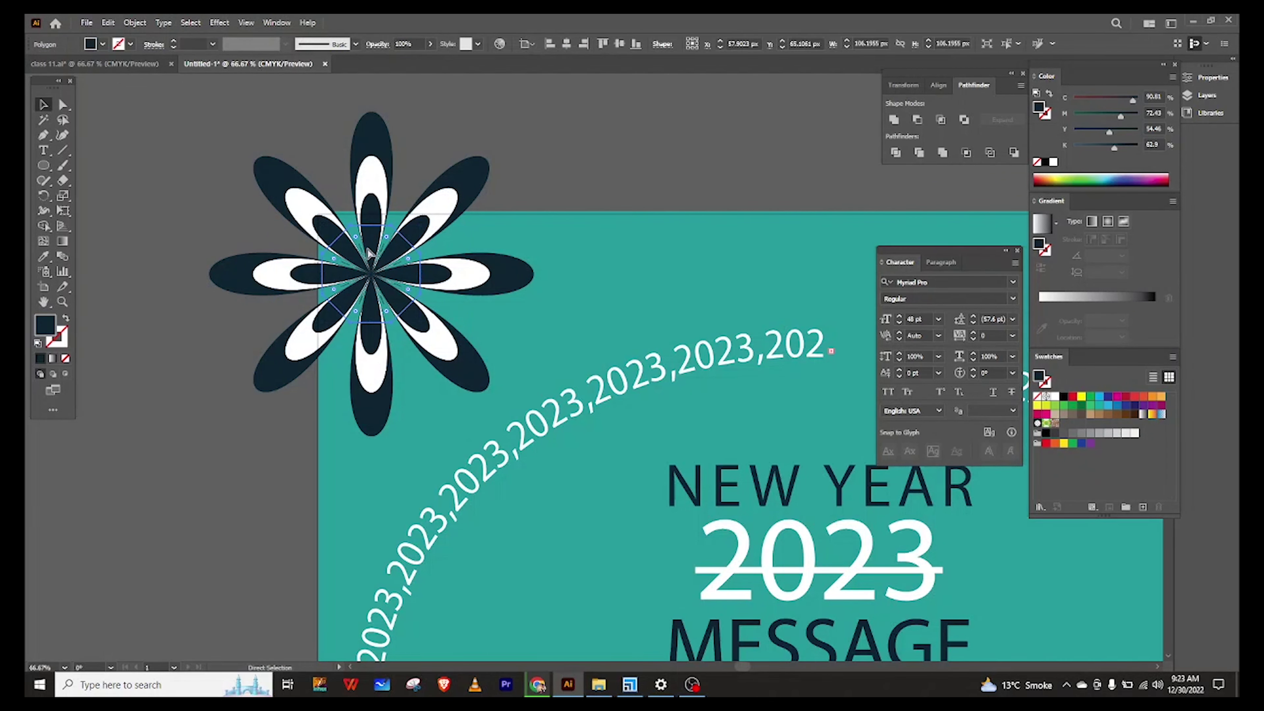
key("ctrl+c")
key("ctrl+v")
mouse_move(555, 324)
left_mouse_down()
mouse_move(313, 339)
mouse_move(742, 275)
mouse_move(646, 431)
left_mouse_up()
Step: Place a copy of the small dark flower onto the bottom-left flower
scroll(749, 291, "down", 3)
scroll(647, 430, "down", 3)
scroll(659, 510, "down", 10)
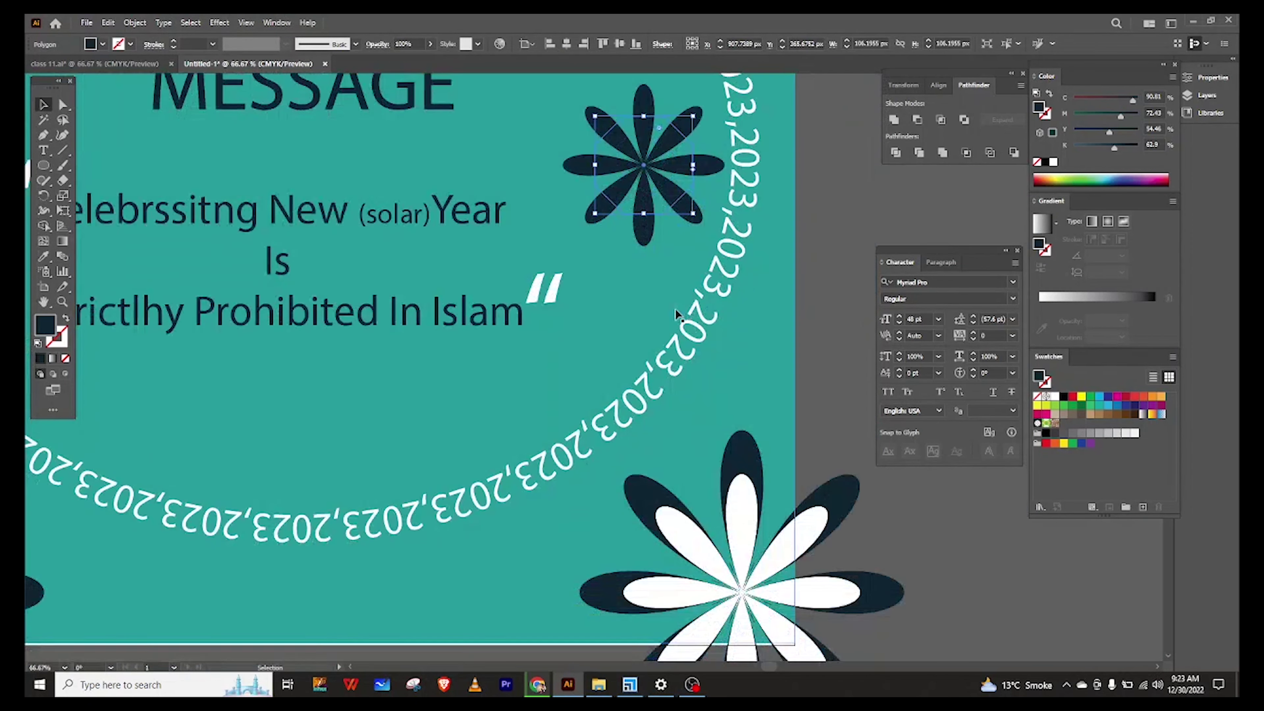
left_click_drag(656, 169, 752, 594)
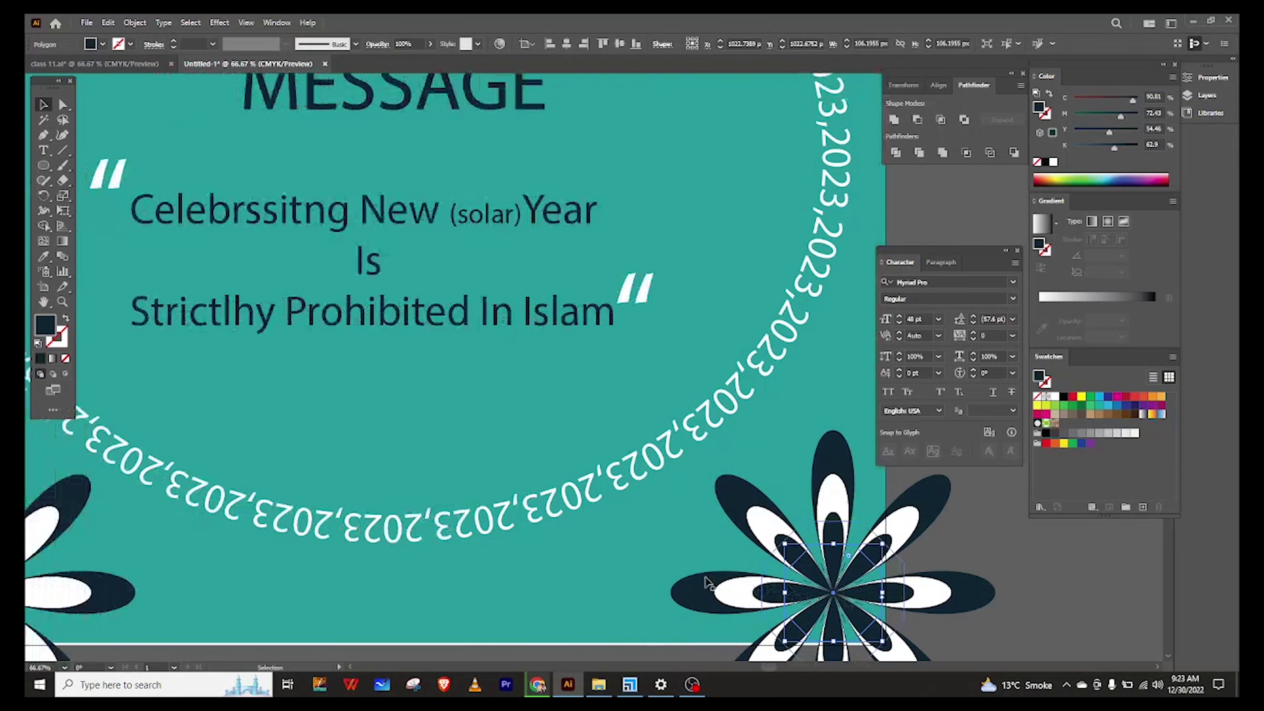
scroll(751, 592, "left", 10)
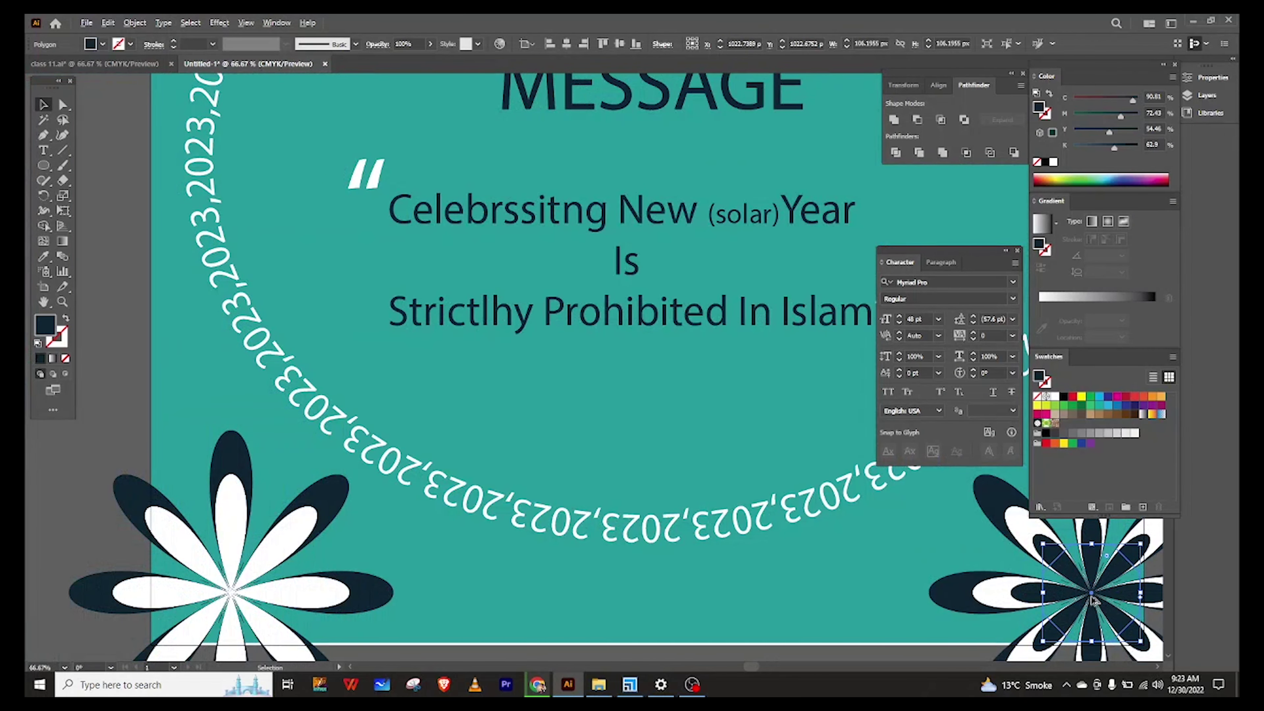
left_click_drag(1092, 600, 231, 558)
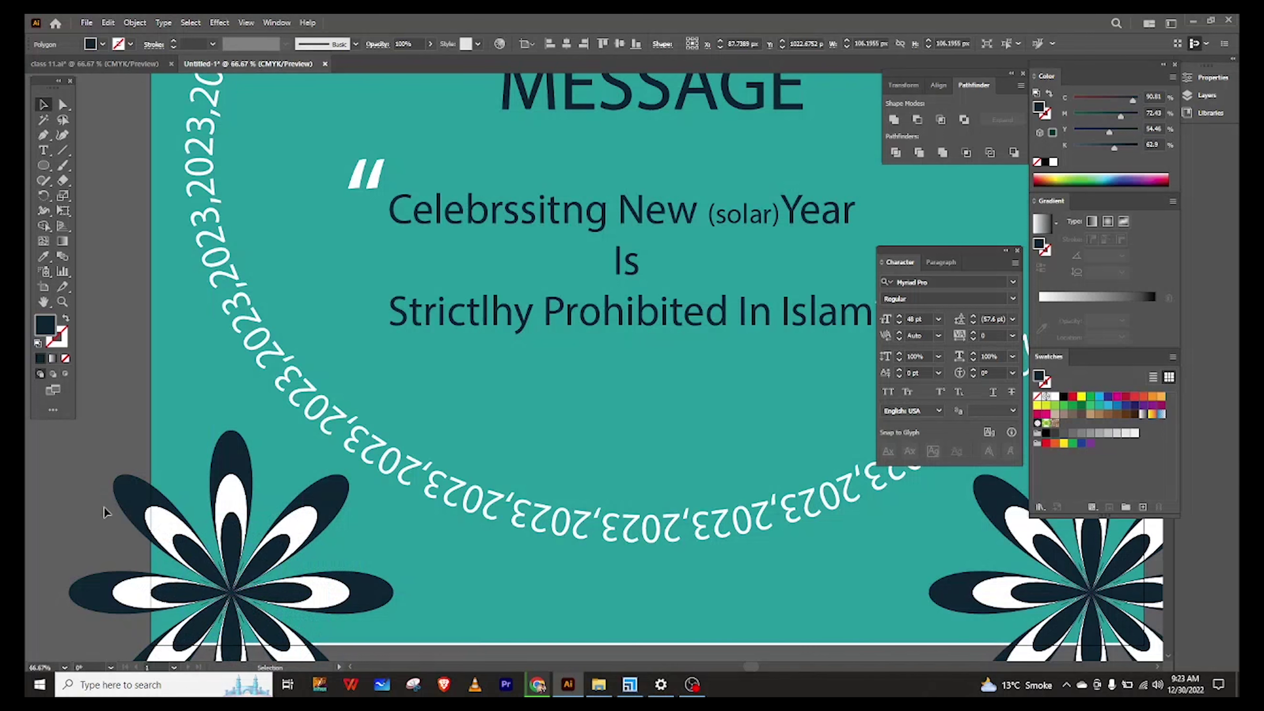
left_click(102, 511)
scroll(102, 510, "down", 2)
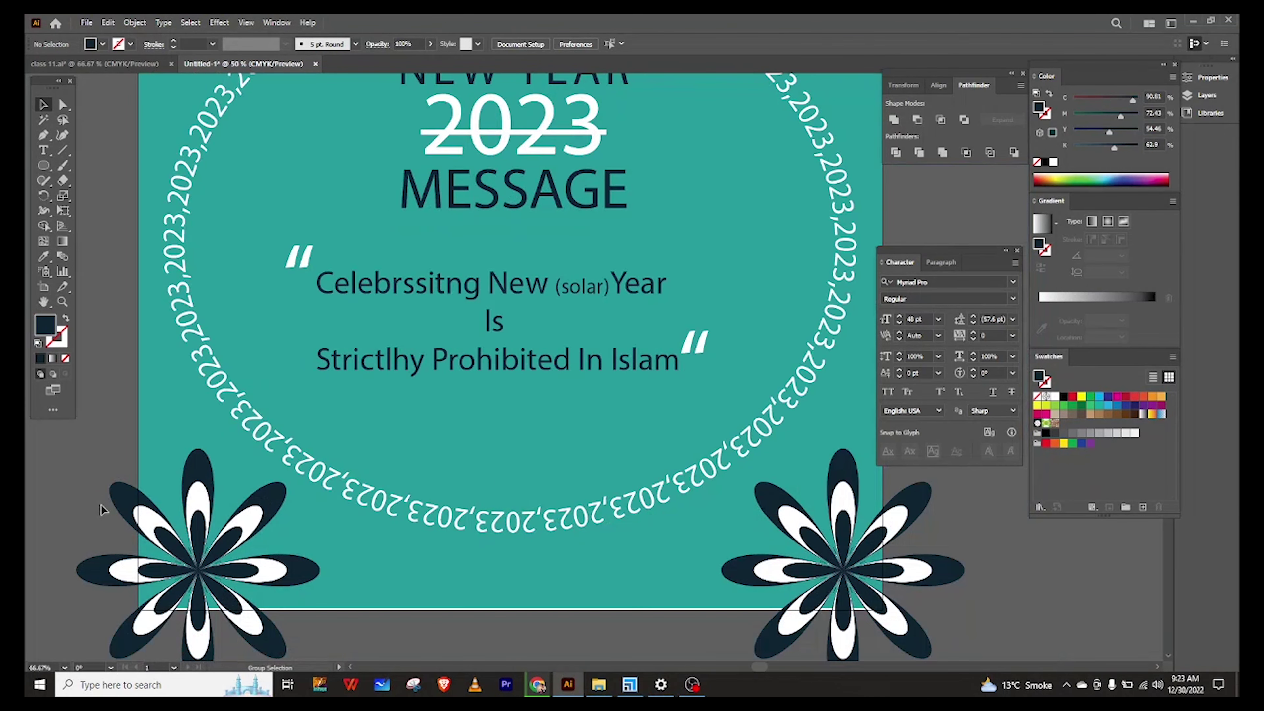
Step: Export the teal card artboard from Export for Screens as a JPG 100 at 400 ppi resolution
left_click(553, 99)
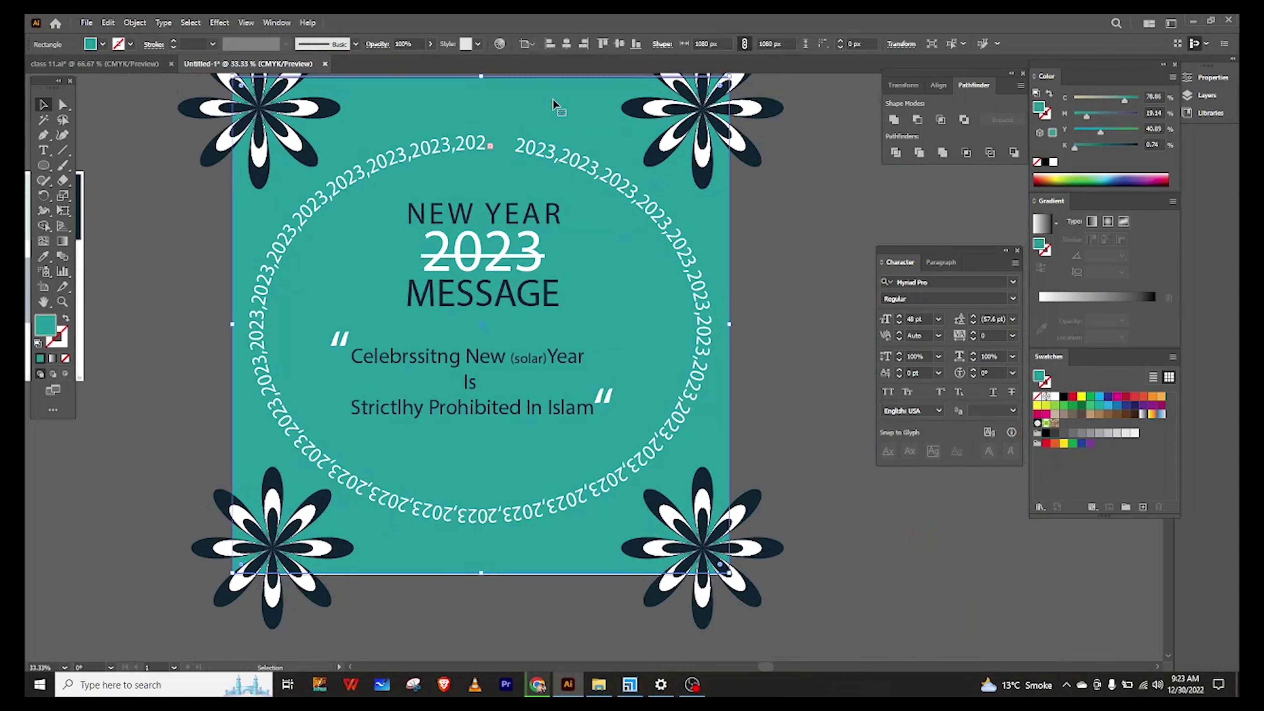
key("a")
key("ctrl+alt+e")
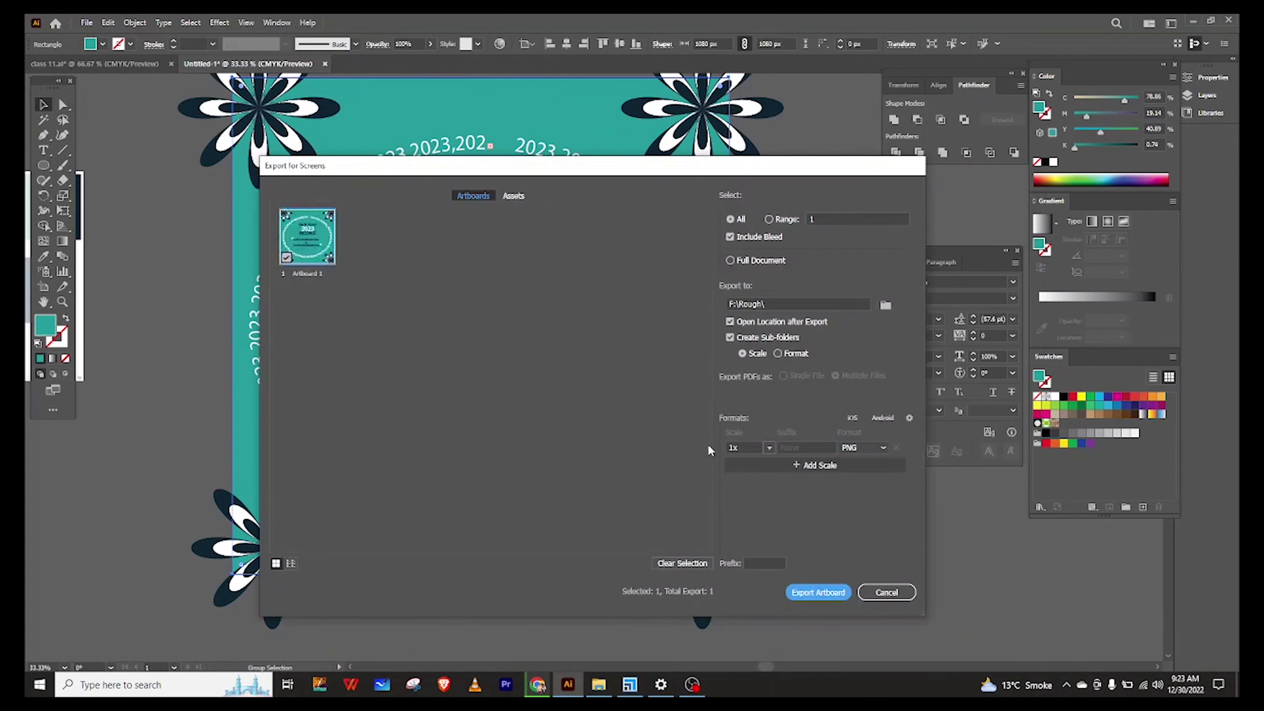
left_click(769, 447)
left_click(791, 503)
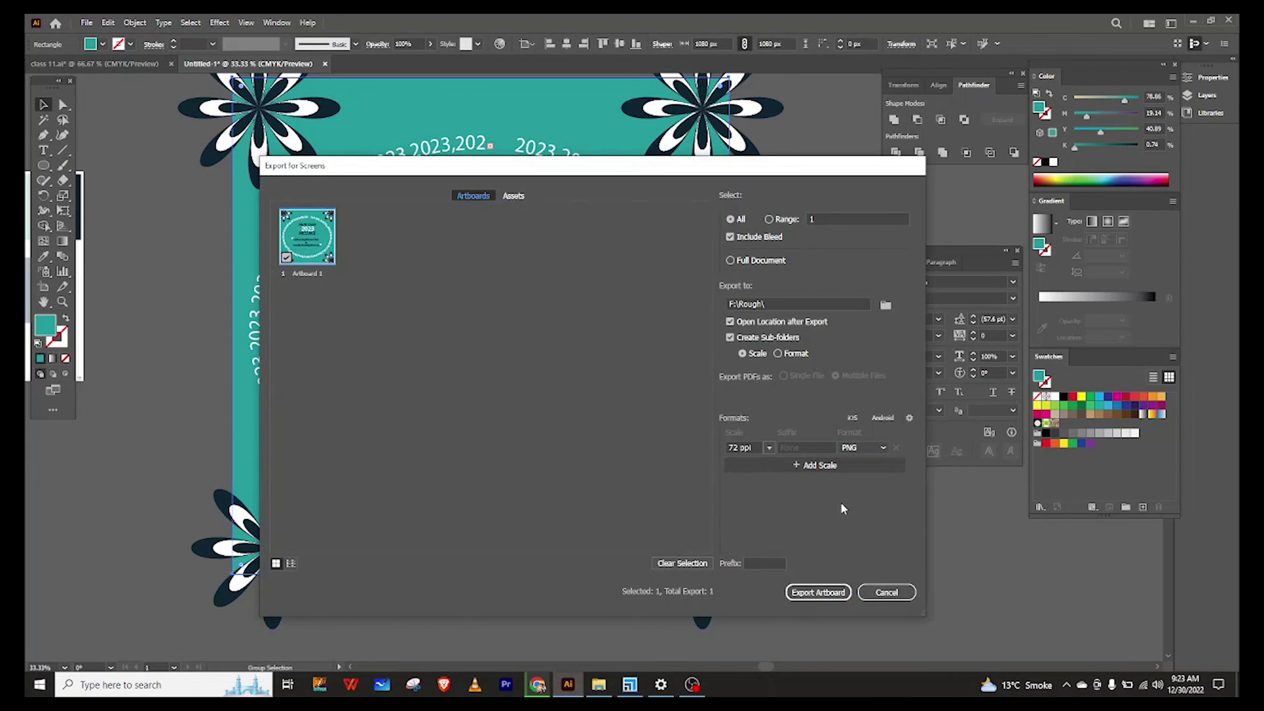
left_click(864, 447)
left_click(865, 489)
left_click(769, 447)
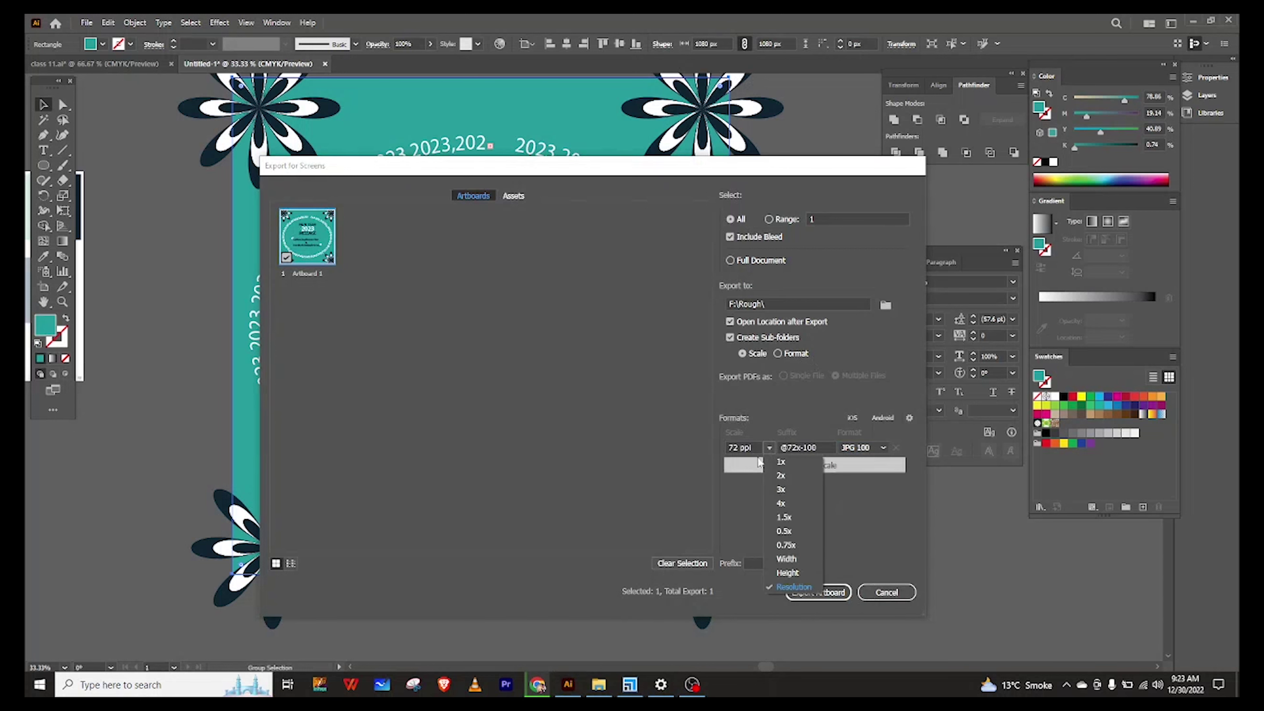
type("400")
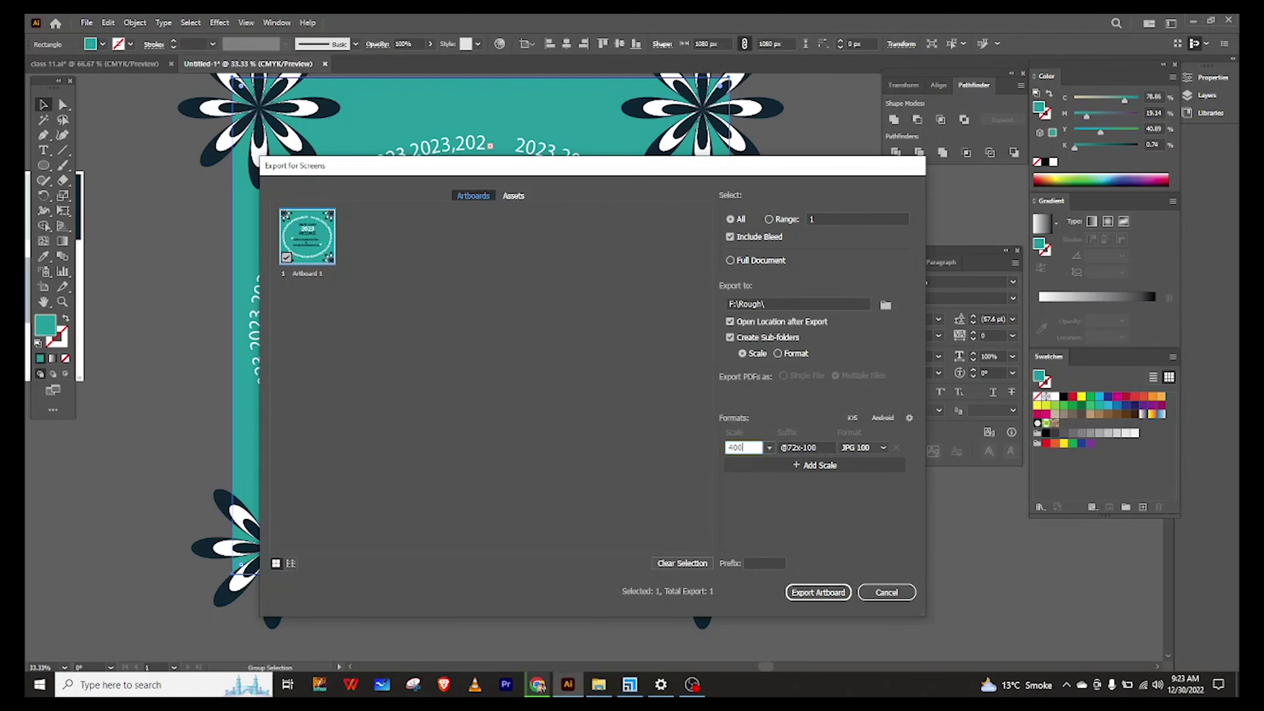
left_click(826, 590)
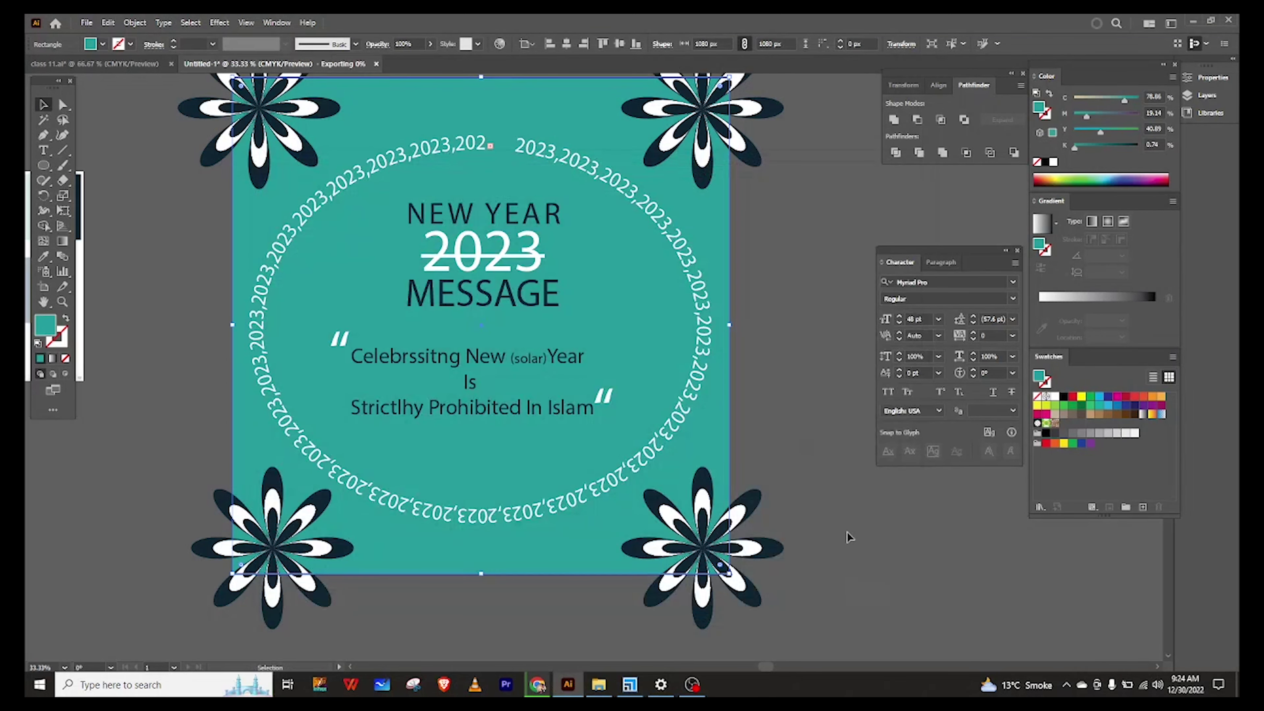